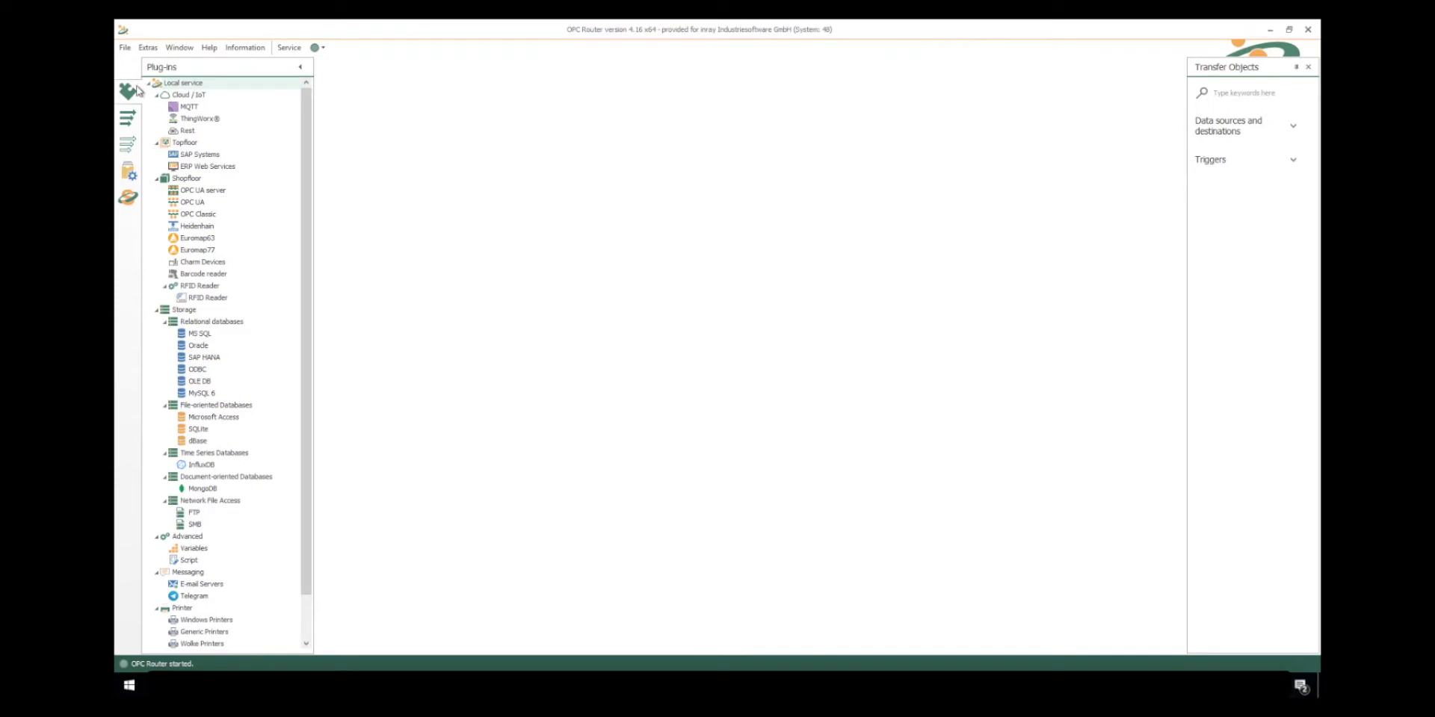
- Open the Rest plug-in and review its configured Rest connections and Rest APIs
{"action": "left_click", "coordinate": [187, 132]}
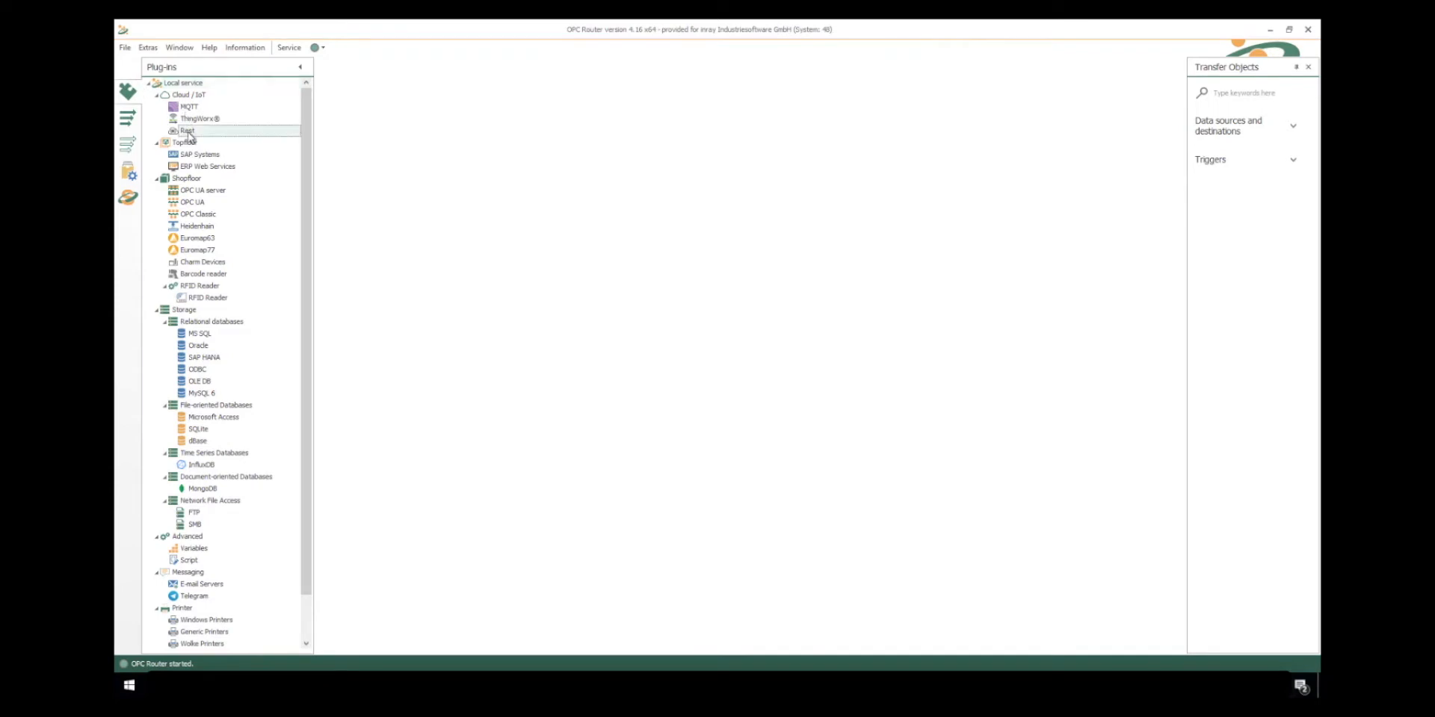
{"action": "double_click", "coordinate": [188, 133]}
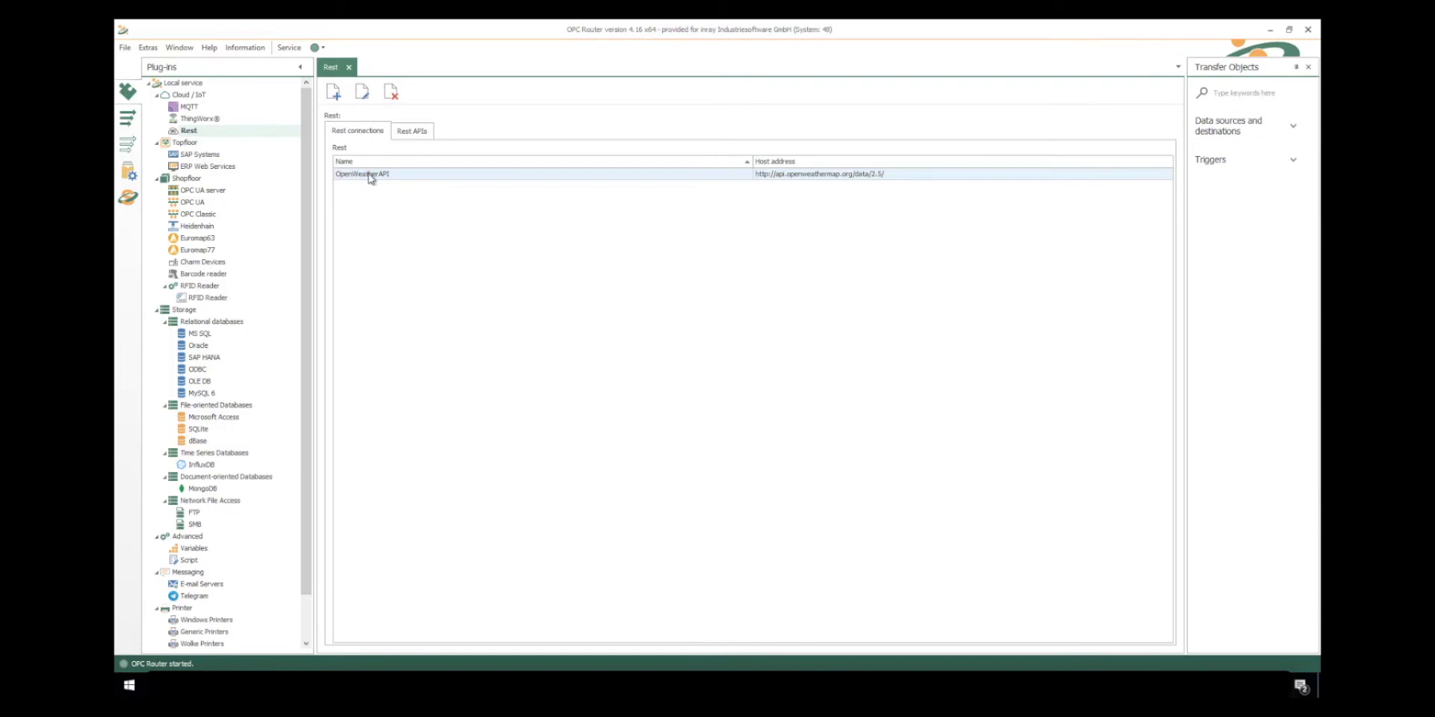
{"action": "left_click", "coordinate": [402, 133]}
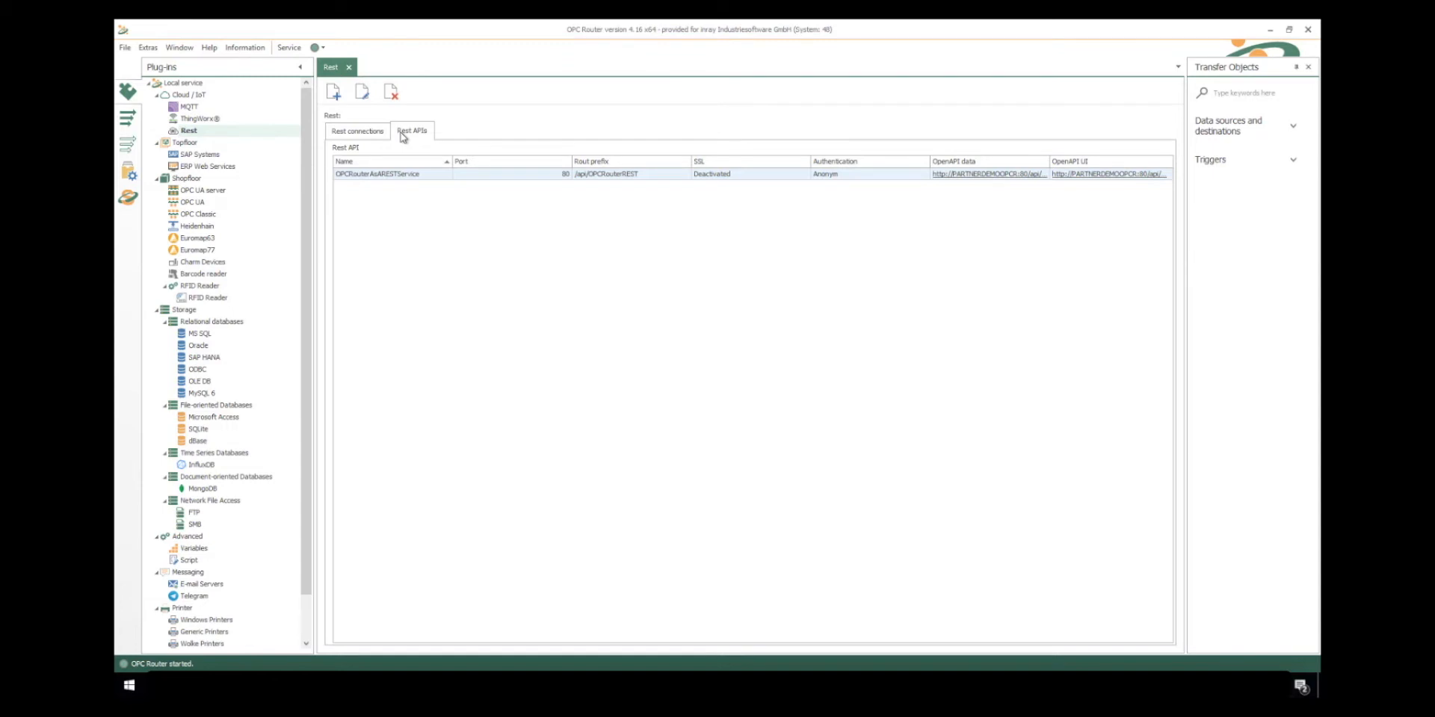
{"action": "left_click", "coordinate": [344, 132]}
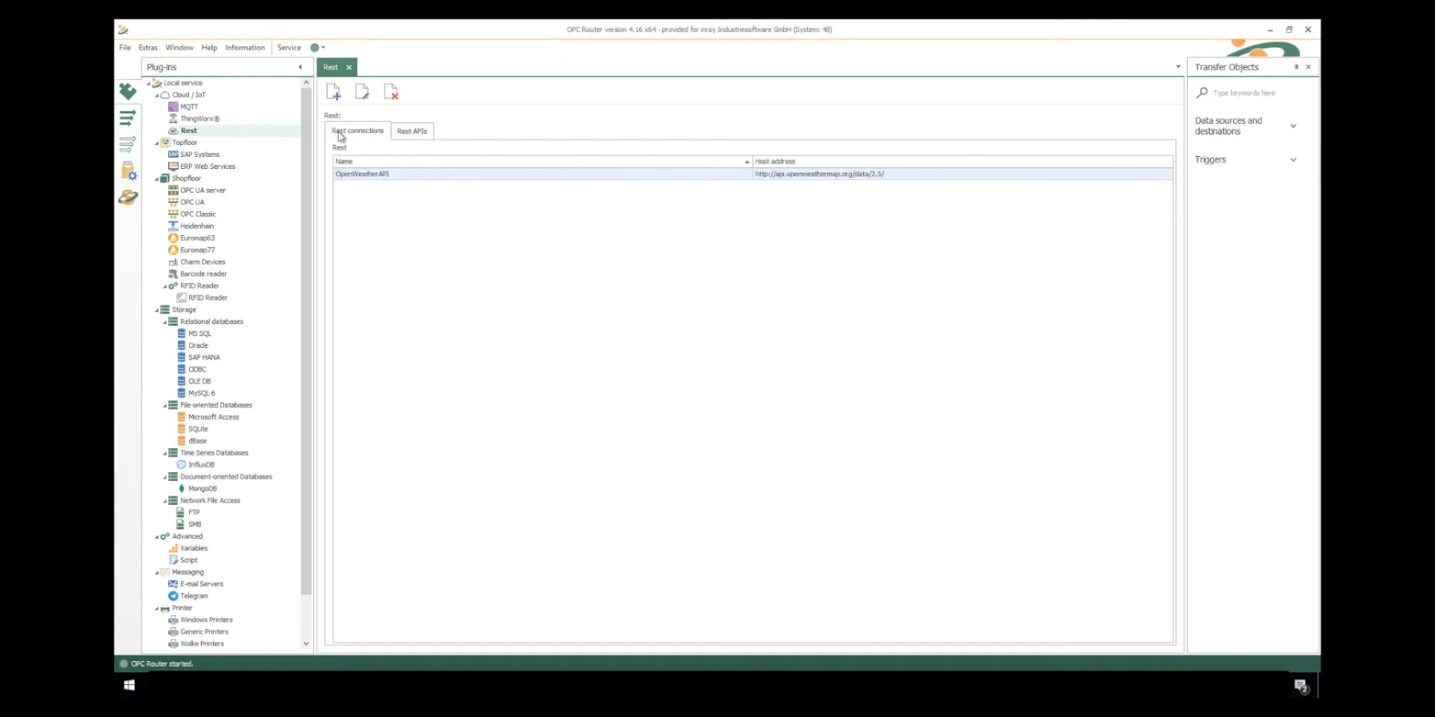
- Review the OpenWeatherAPI connection's host URL and available authentication types, leaving its settings as they are
{"action": "double_click", "coordinate": [402, 176]}
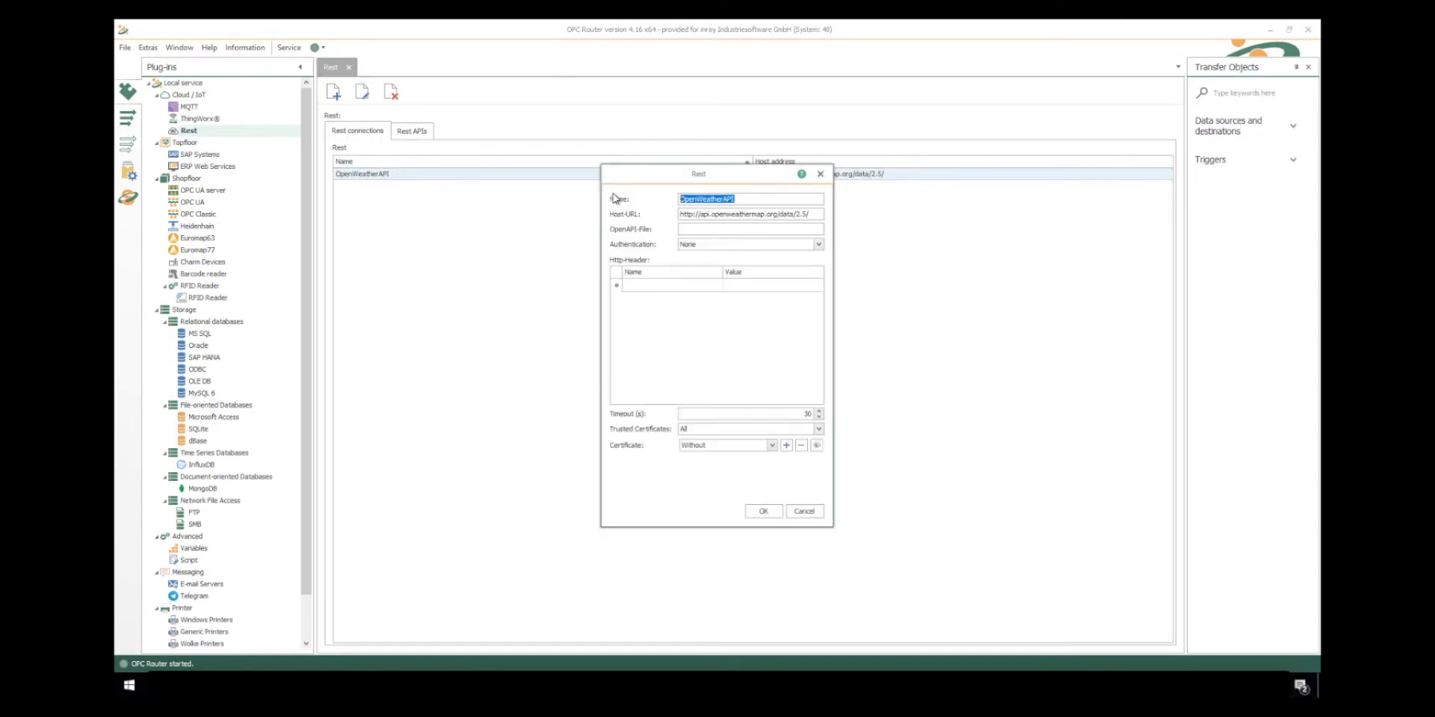
{"action": "left_click", "coordinate": [729, 215]}
{"action": "left_click", "coordinate": [817, 245]}
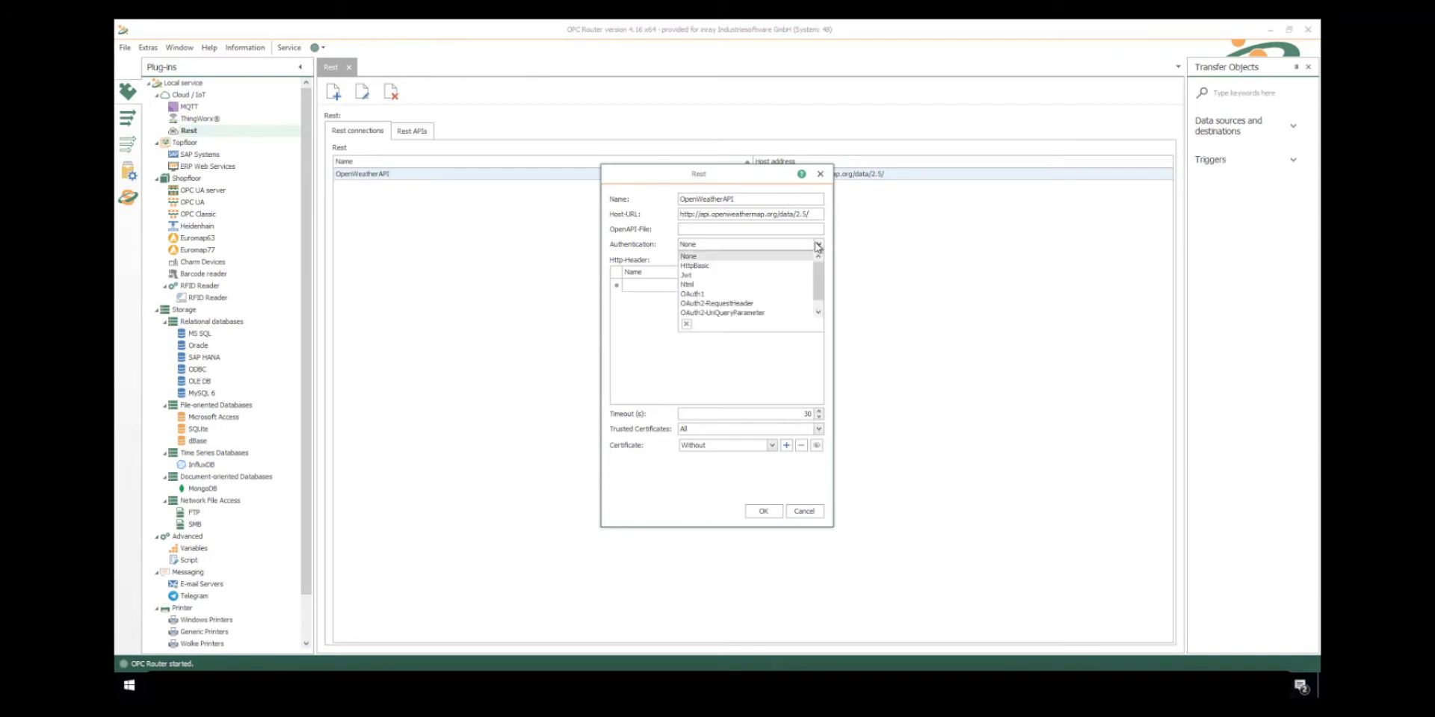
{"action": "left_click", "coordinate": [817, 245]}
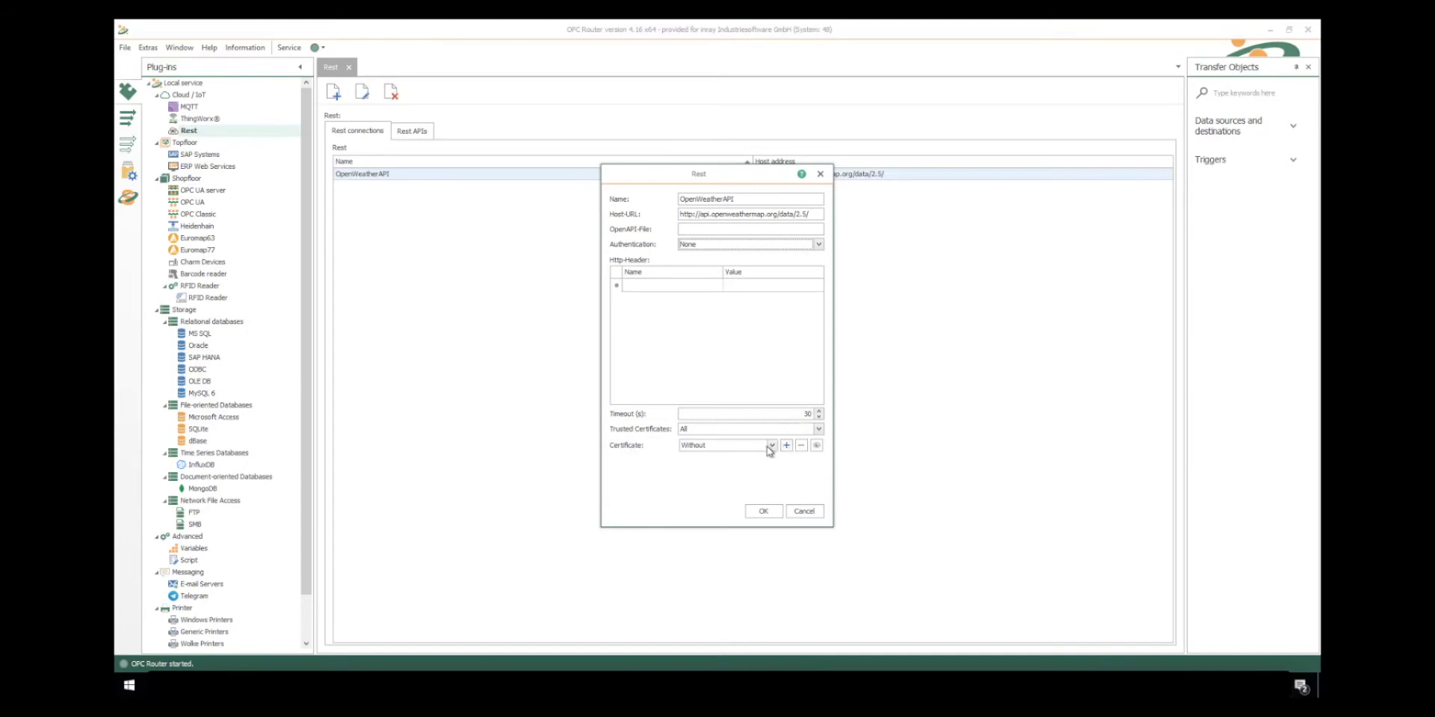
{"action": "left_click", "coordinate": [803, 513]}
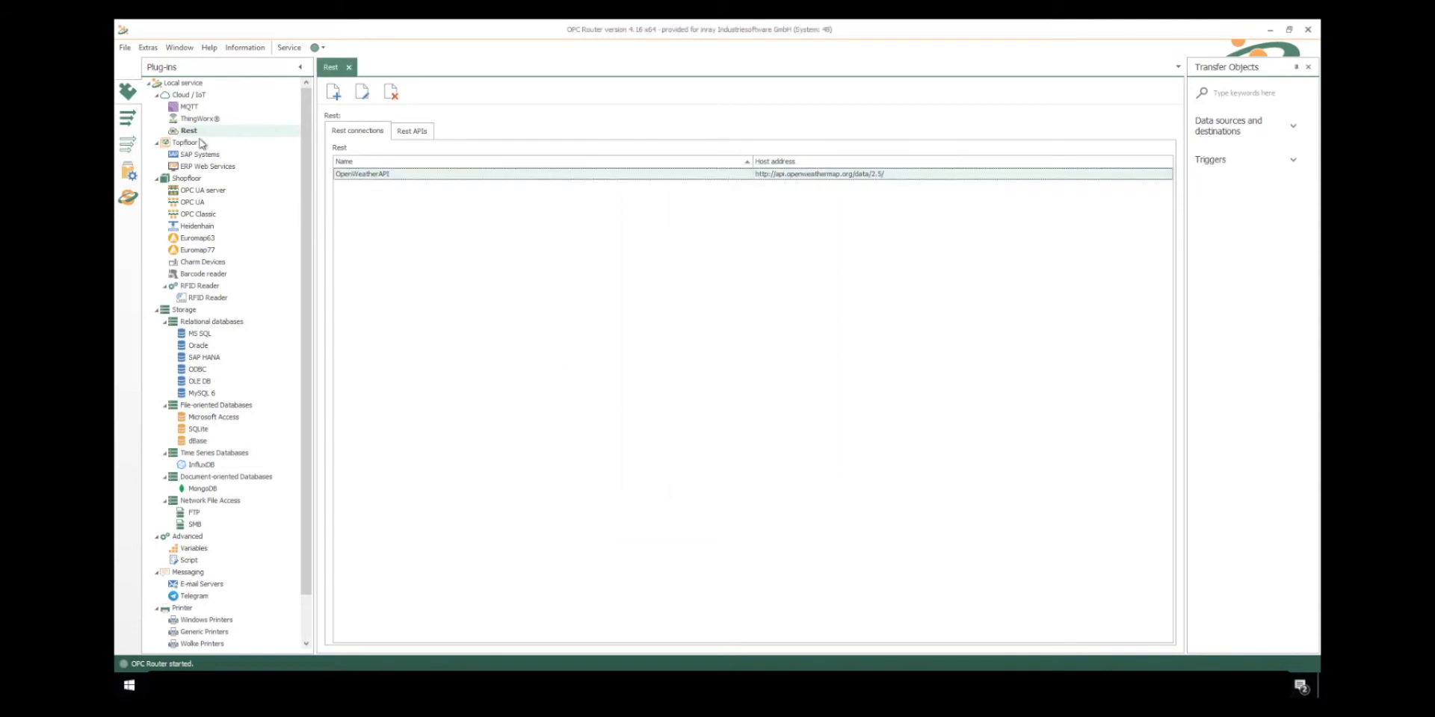
- Create a connection folder named REST under Local service
{"action": "left_click", "coordinate": [126, 118]}
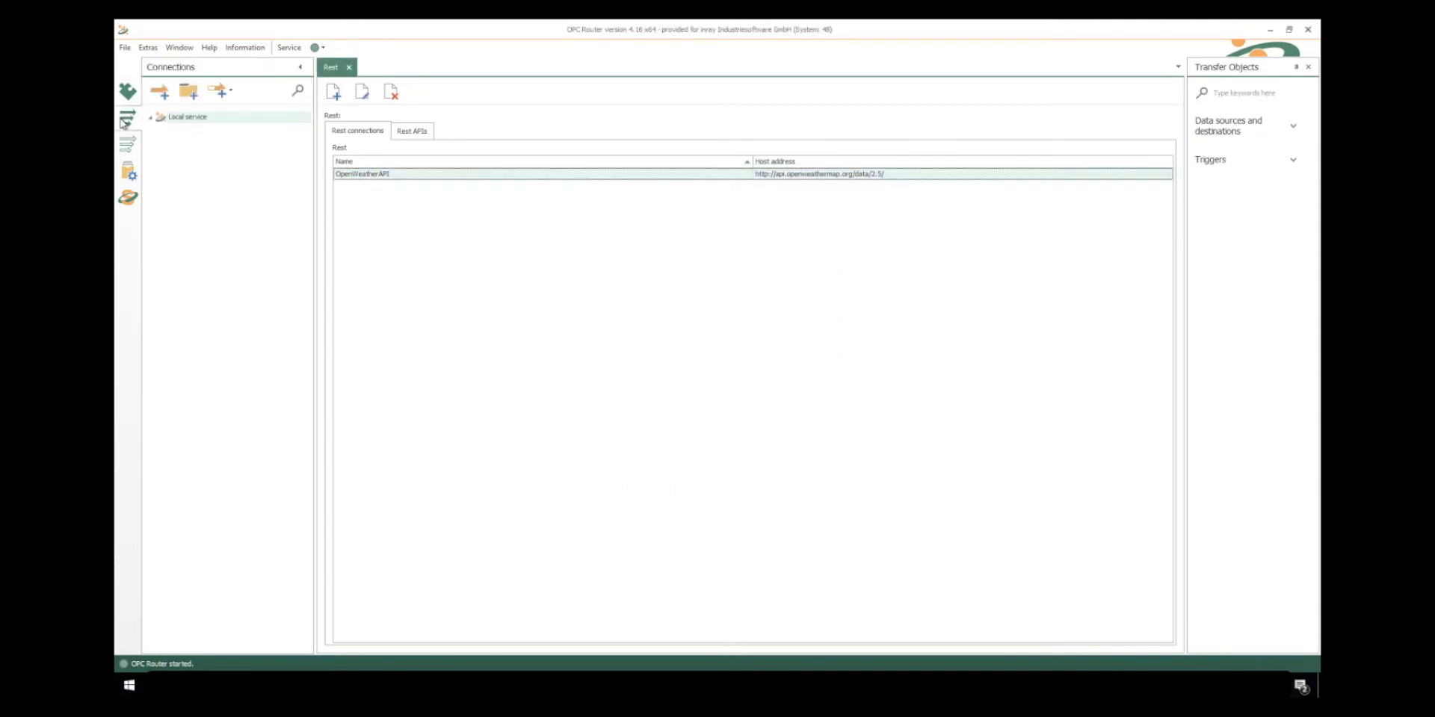
{"action": "left_click", "coordinate": [188, 92]}
{"action": "type", "text": "REST"}
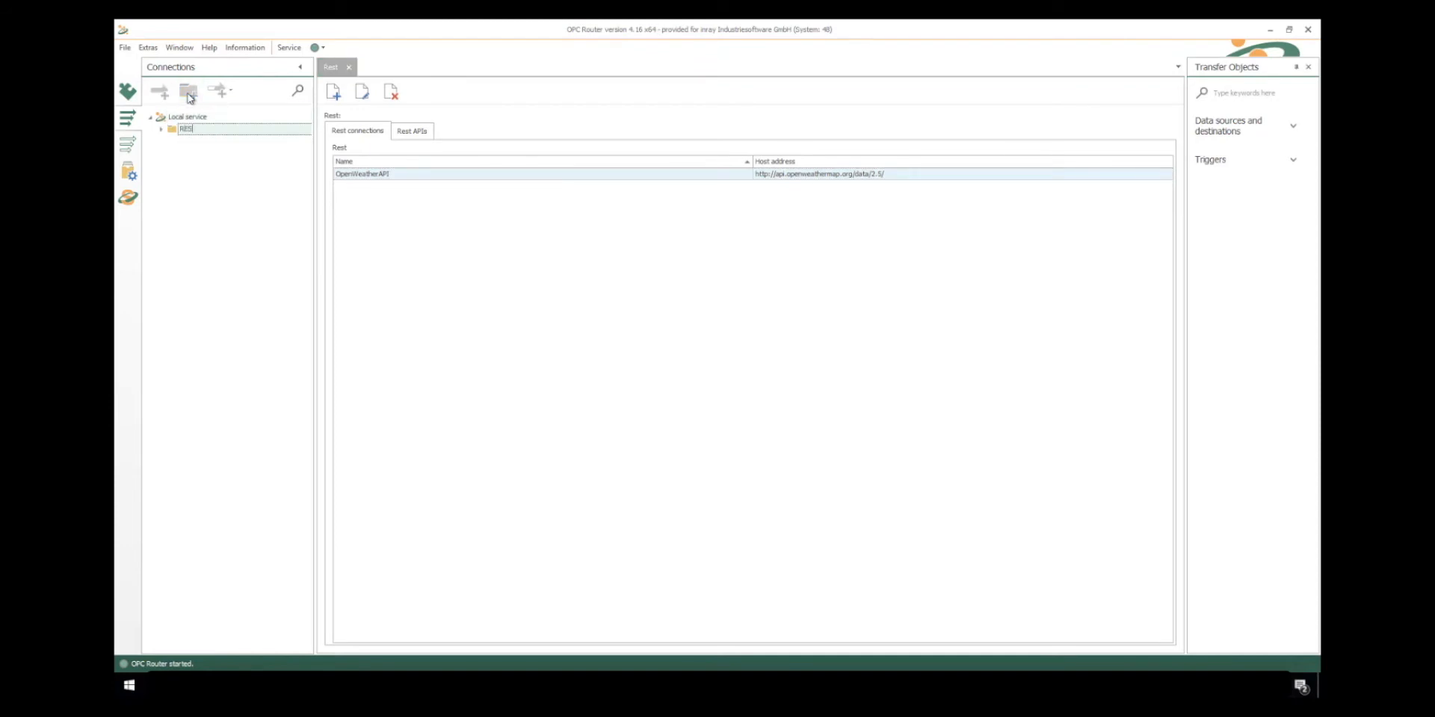
{"action": "key", "text": "Return"}
- Create a connection named "get weather" in the REST folder
{"action": "left_click", "coordinate": [163, 93]}
{"action": "type", "text": "get wea"}
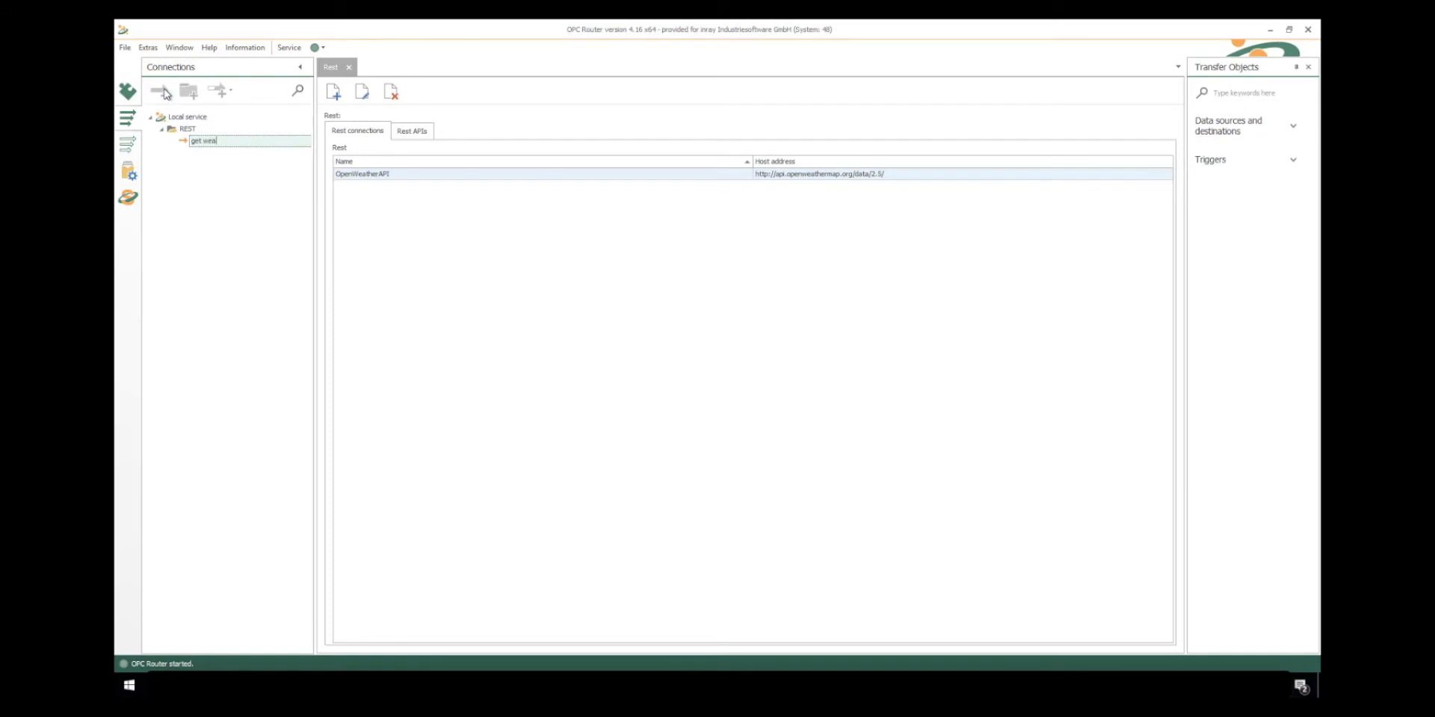
{"action": "type", "text": "ther"}
{"action": "key", "text": "Return"}
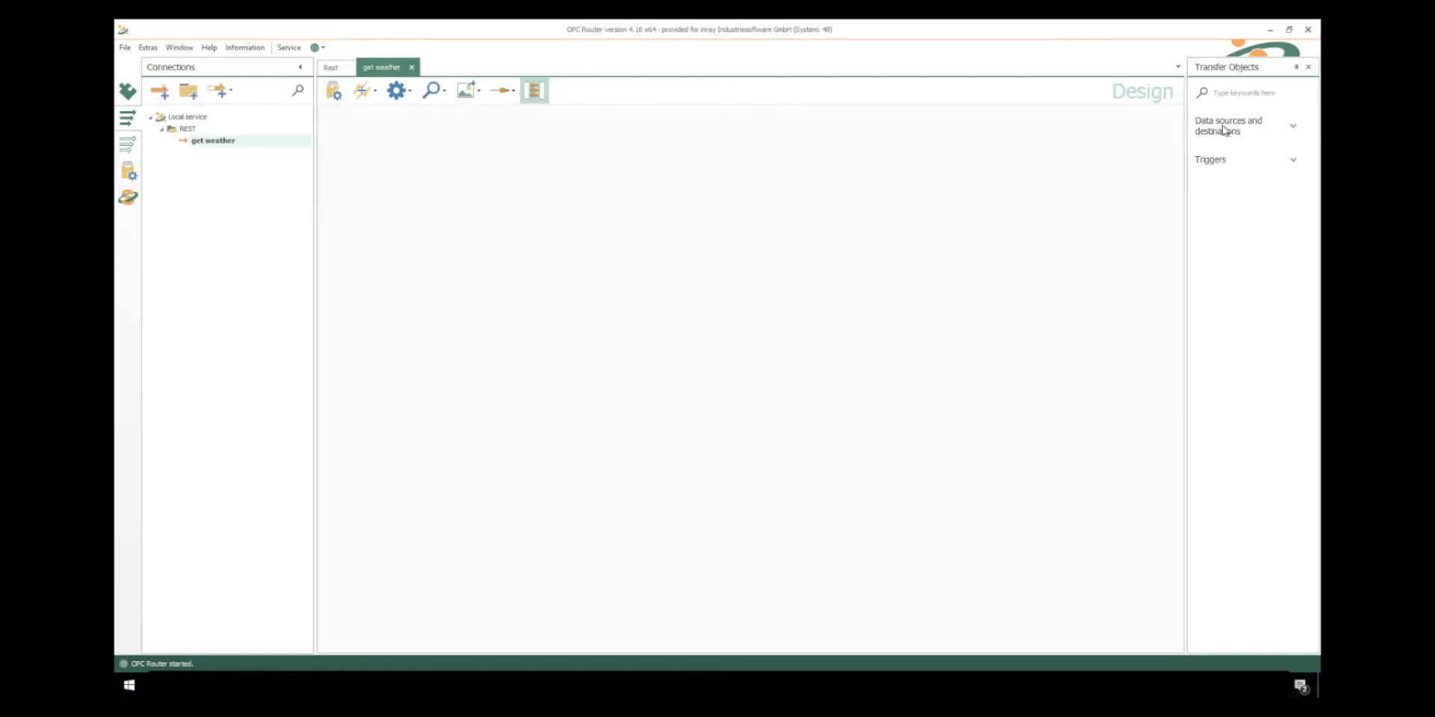
- Add a Rest transfer object to the get weather connection and assign it the OpenWeatherAPI connection
{"action": "left_click", "coordinate": [1292, 126]}
{"action": "left_click_drag", "start_coordinate": [1247, 549], "coordinate": [609, 185]}
{"action": "double_click", "coordinate": [609, 185]}
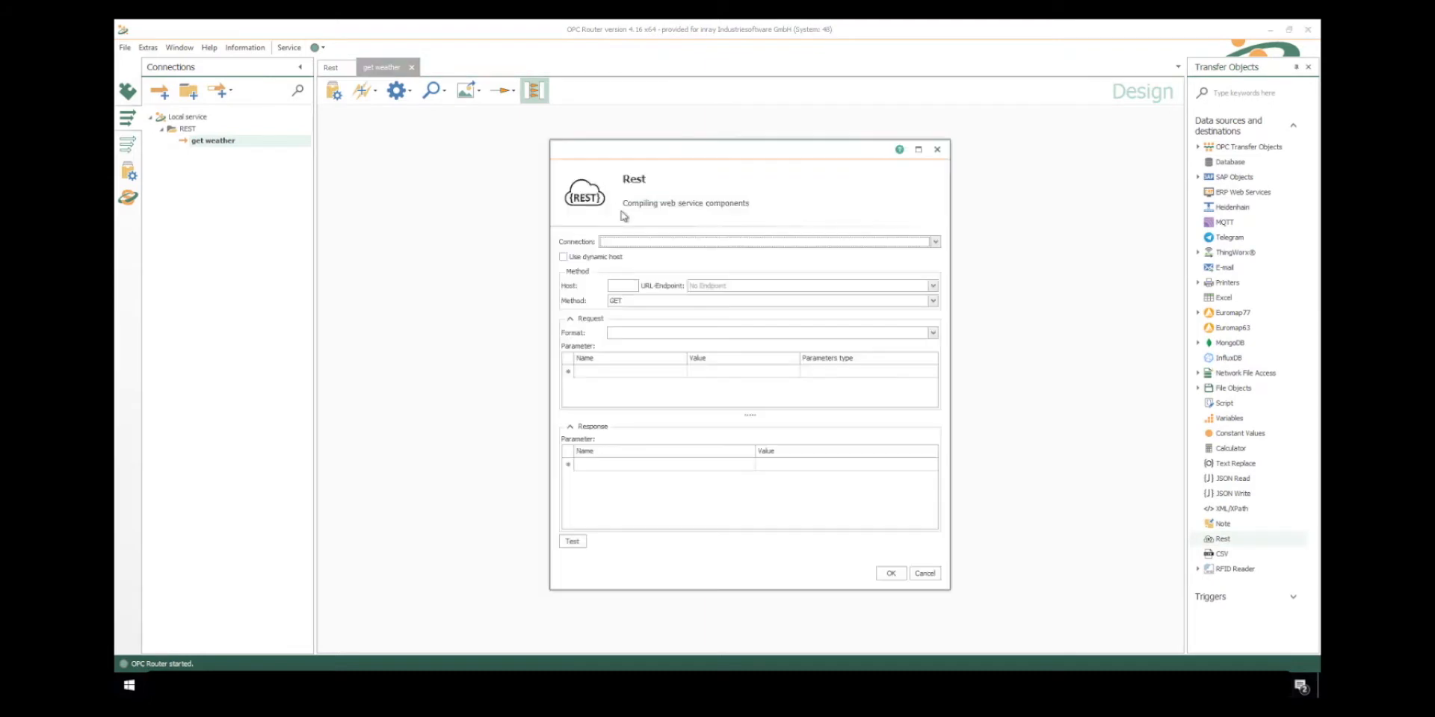
{"action": "left_click", "coordinate": [934, 241]}
{"action": "left_click", "coordinate": [860, 255]}
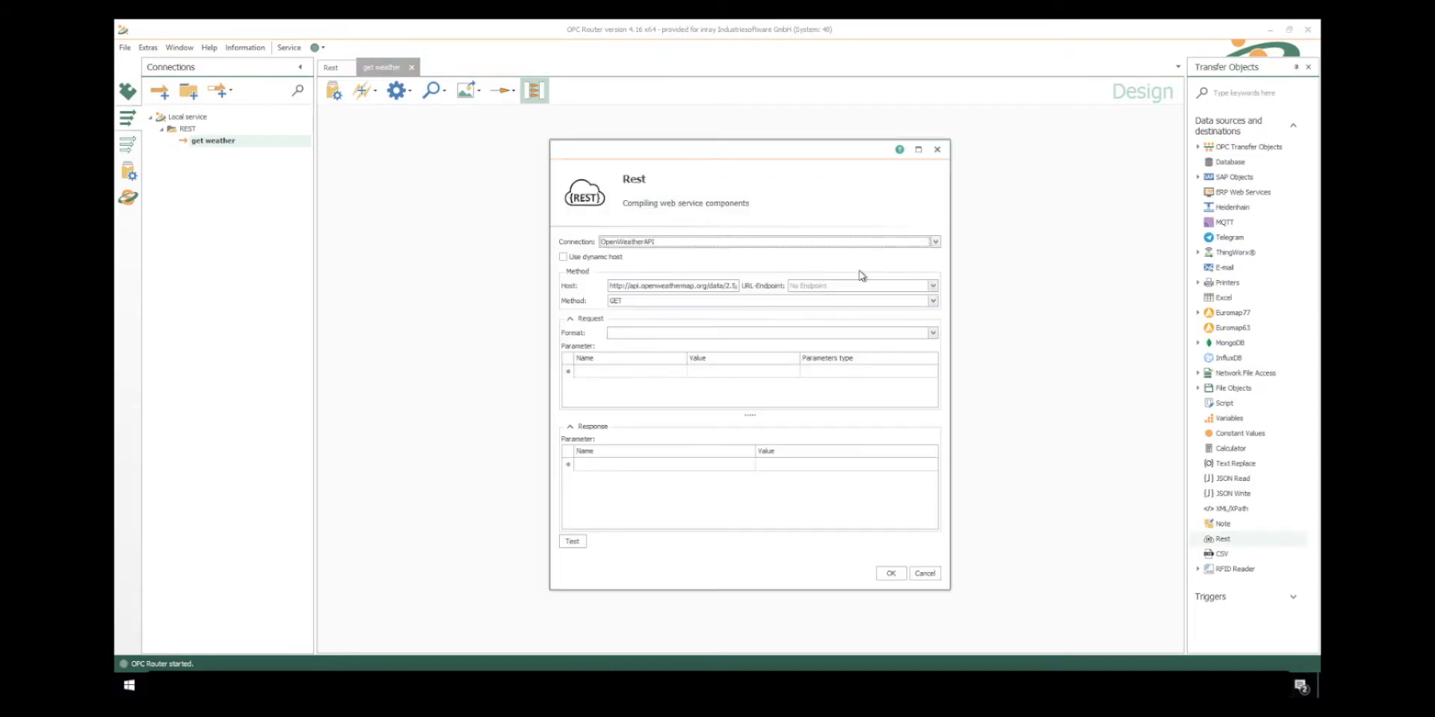
- Set the Rest object's URL endpoint to weather?q={City},{Country} and its request format to application/json
{"action": "left_click", "coordinate": [801, 287]}
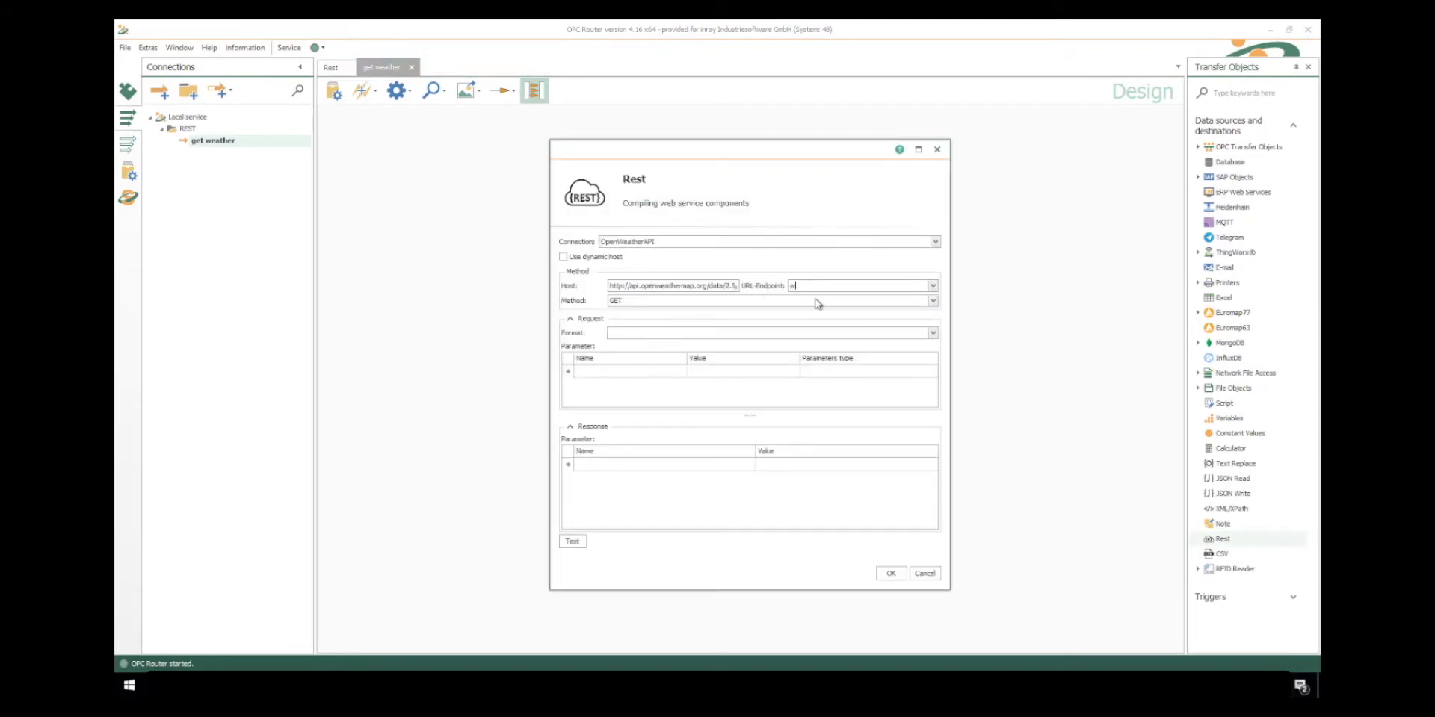
{"action": "type", "text": "weather"}
{"action": "type", "text": "?q={City},{Country}"}
{"action": "left_click", "coordinate": [641, 332]}
{"action": "left_click", "coordinate": [932, 332]}
{"action": "left_click", "coordinate": [632, 373]}
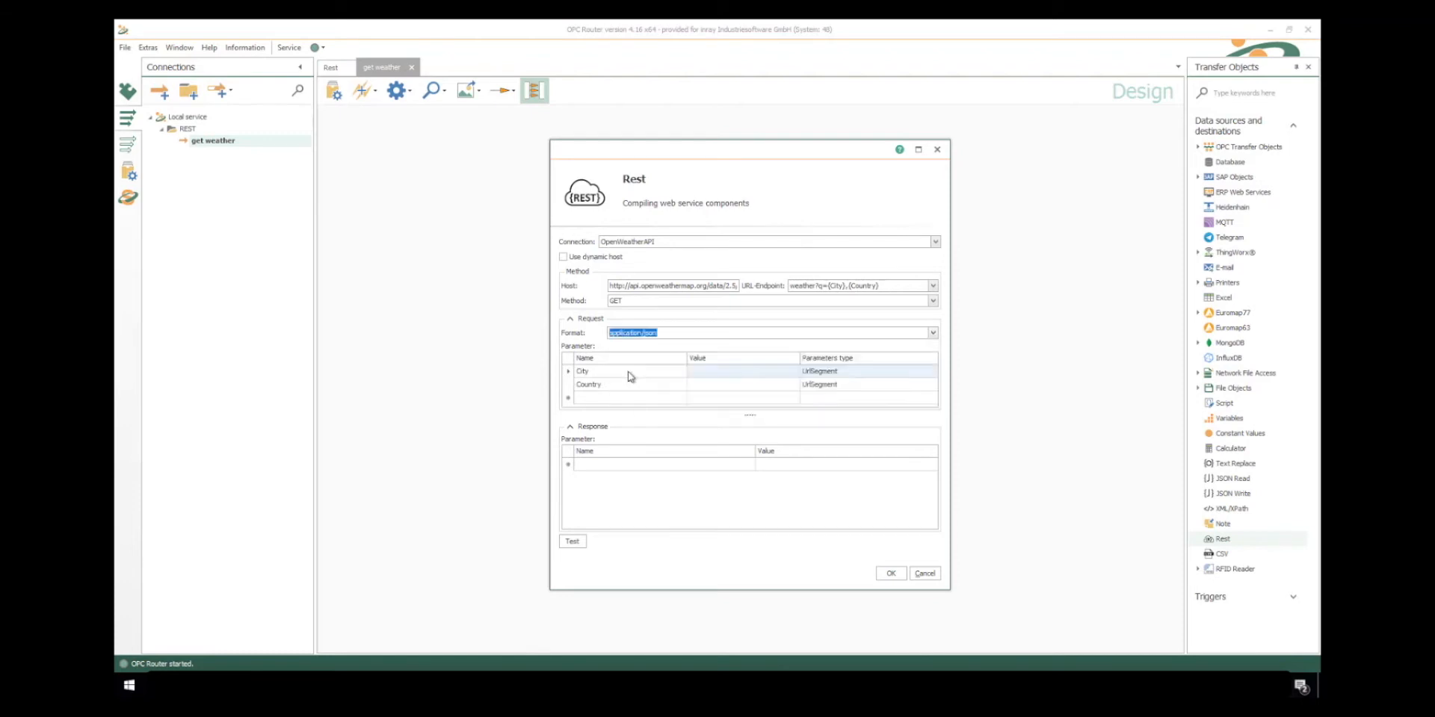
- Add a request parameter named appid with the parameter type QueryString
{"action": "left_click", "coordinate": [590, 398]}
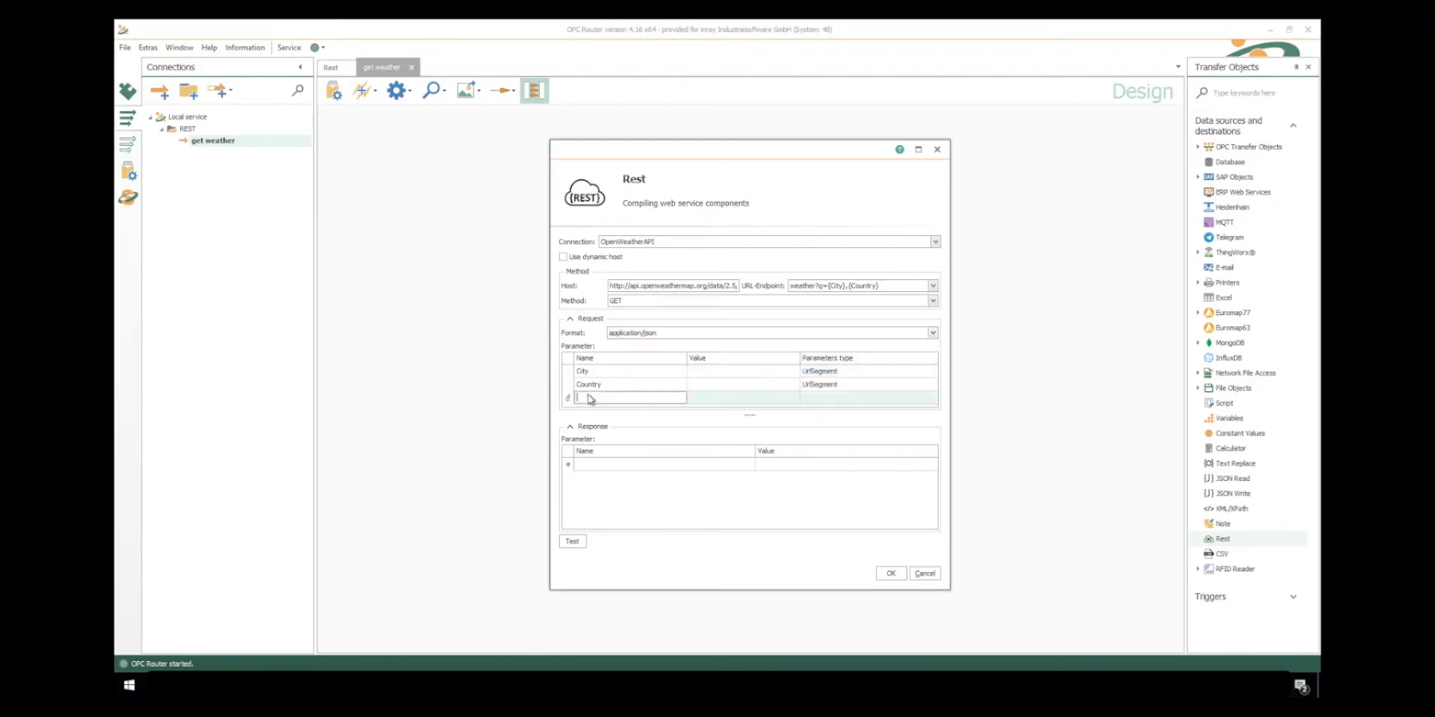
{"action": "type", "text": "appid"}
{"action": "left_click", "coordinate": [822, 398]}
{"action": "left_click", "coordinate": [826, 446]}
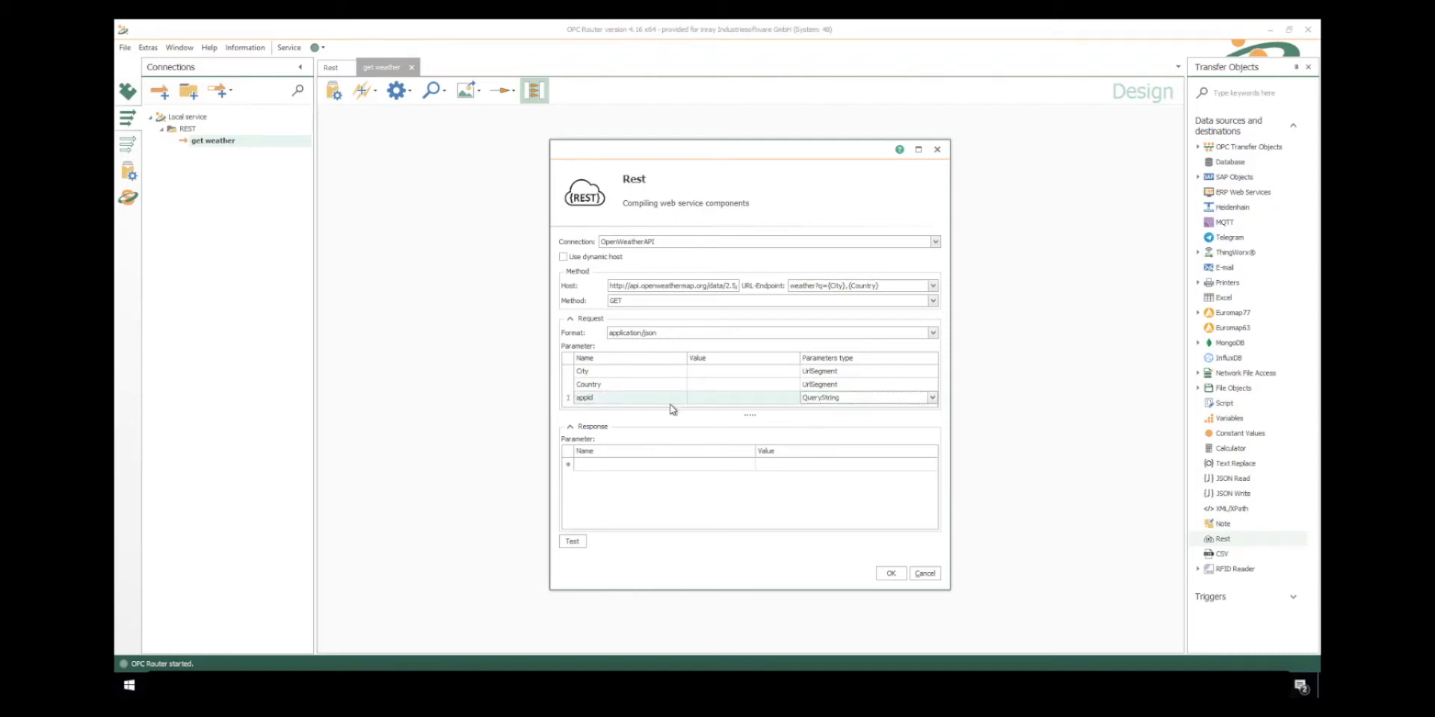
- Add a request parameter named units with the value metric and the parameter type QueryString
{"action": "left_click", "coordinate": [636, 399]}
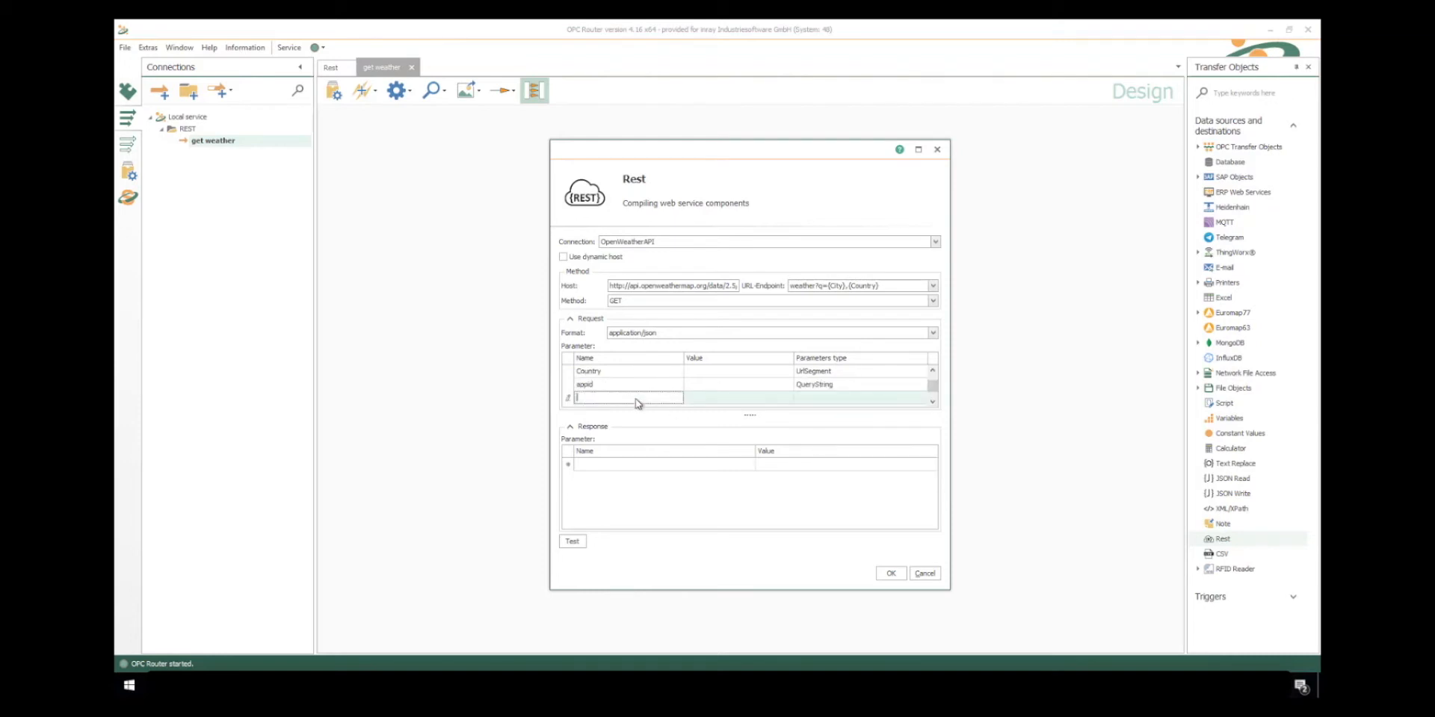
{"action": "type", "text": "units"}
{"action": "key", "text": "Tab"}
{"action": "type", "text": "metric"}
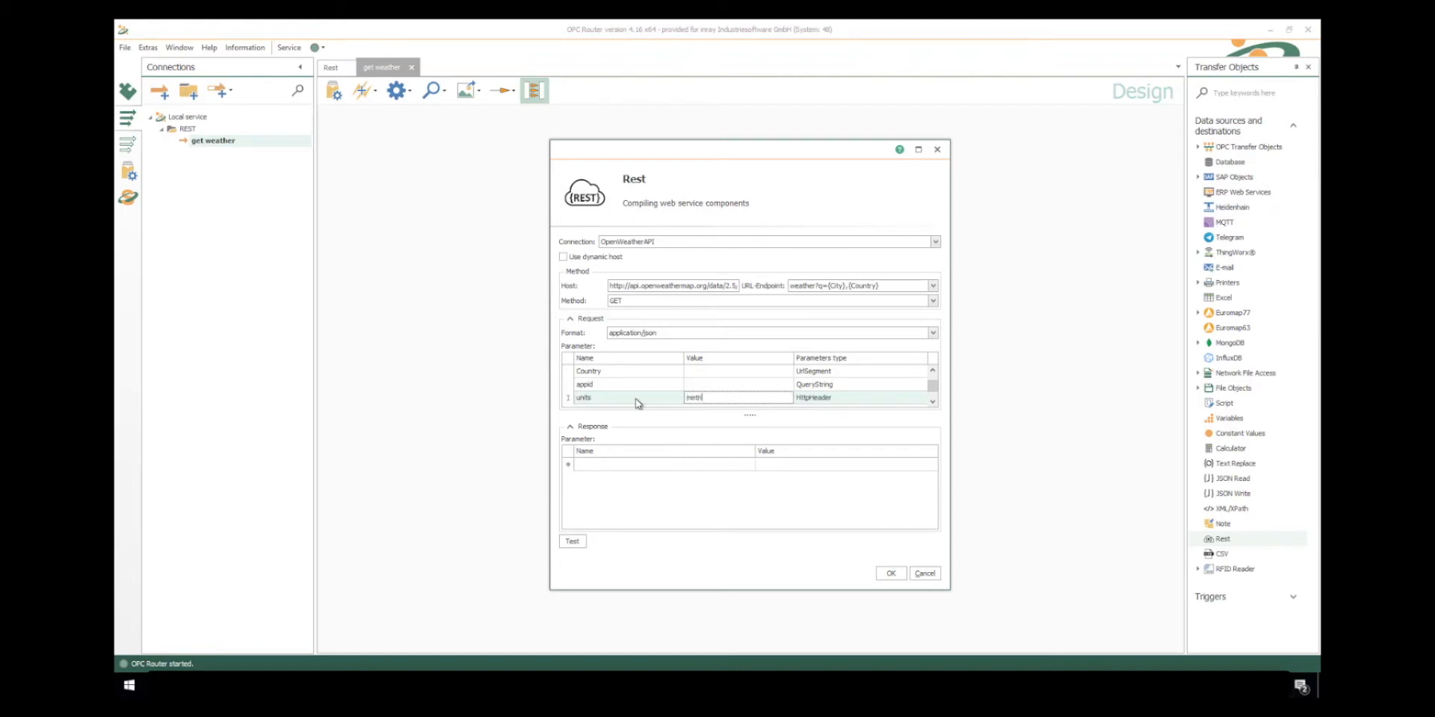
{"action": "left_click", "coordinate": [833, 403]}
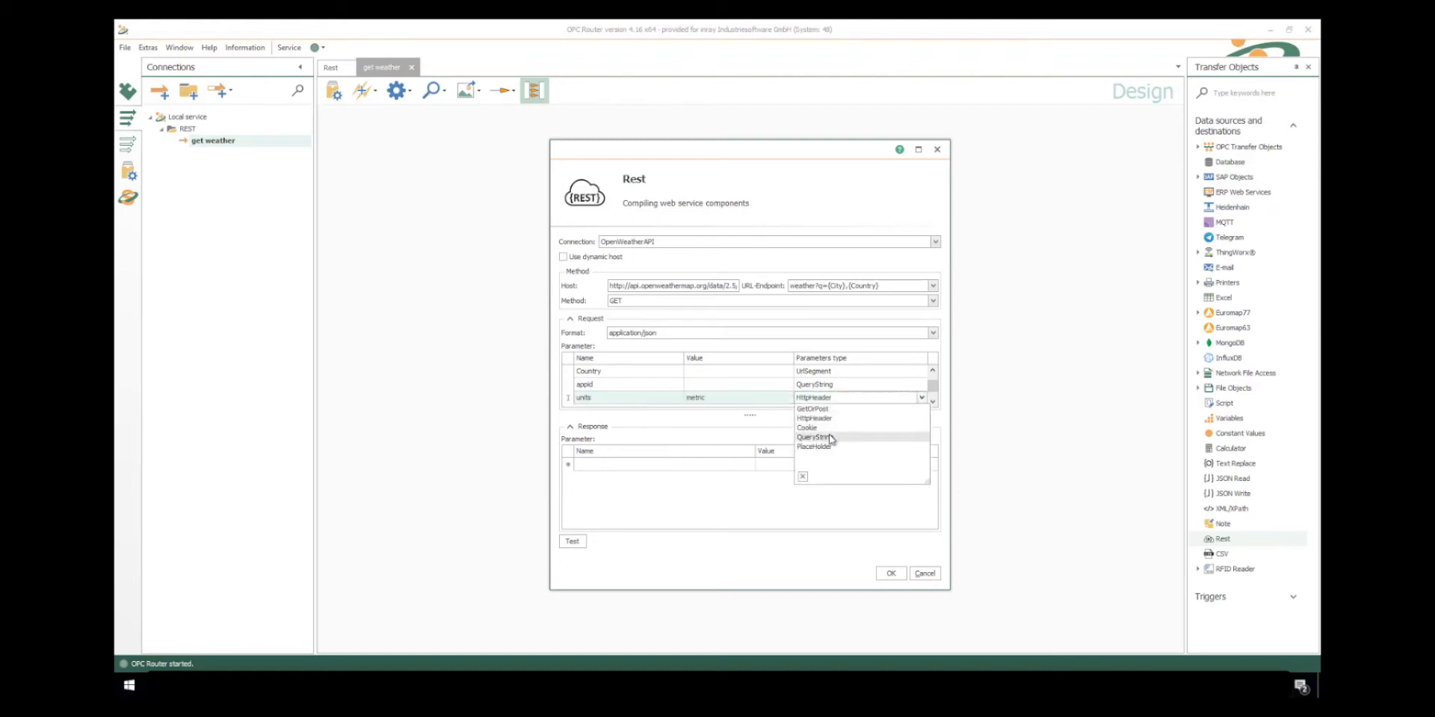
{"action": "left_click", "coordinate": [832, 437]}
- Send a test request with City Schenefeld, Country DE and the API key pasted as the appid value
{"action": "left_click", "coordinate": [572, 542]}
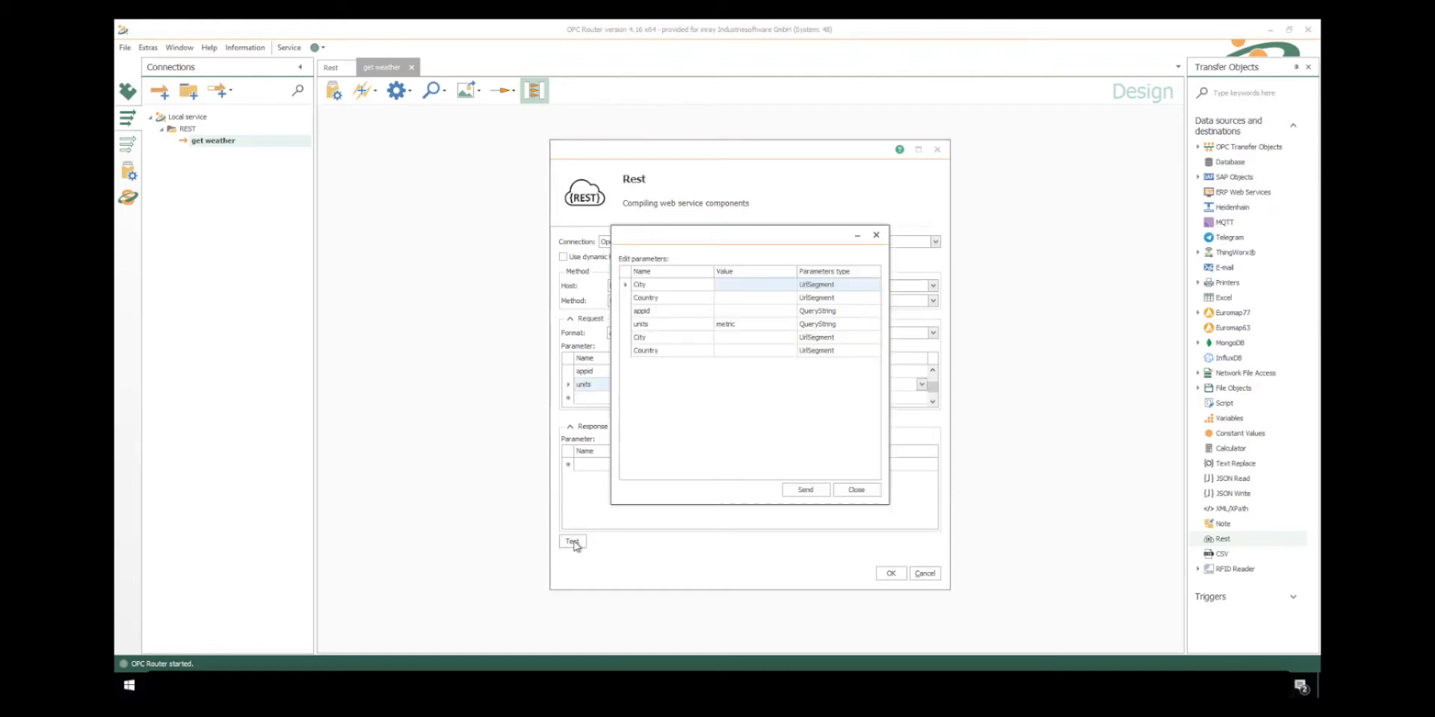
{"action": "left_click", "coordinate": [743, 287]}
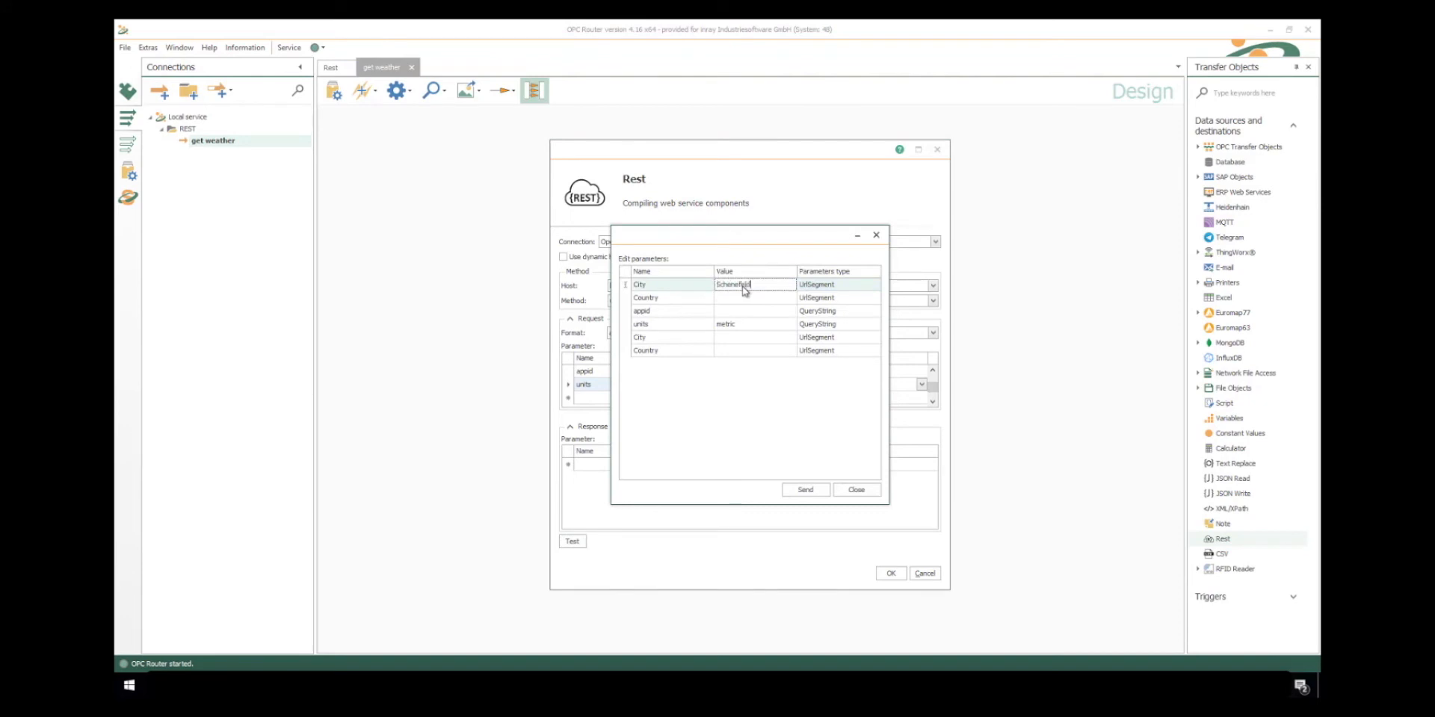
{"action": "key", "text": "Down"}
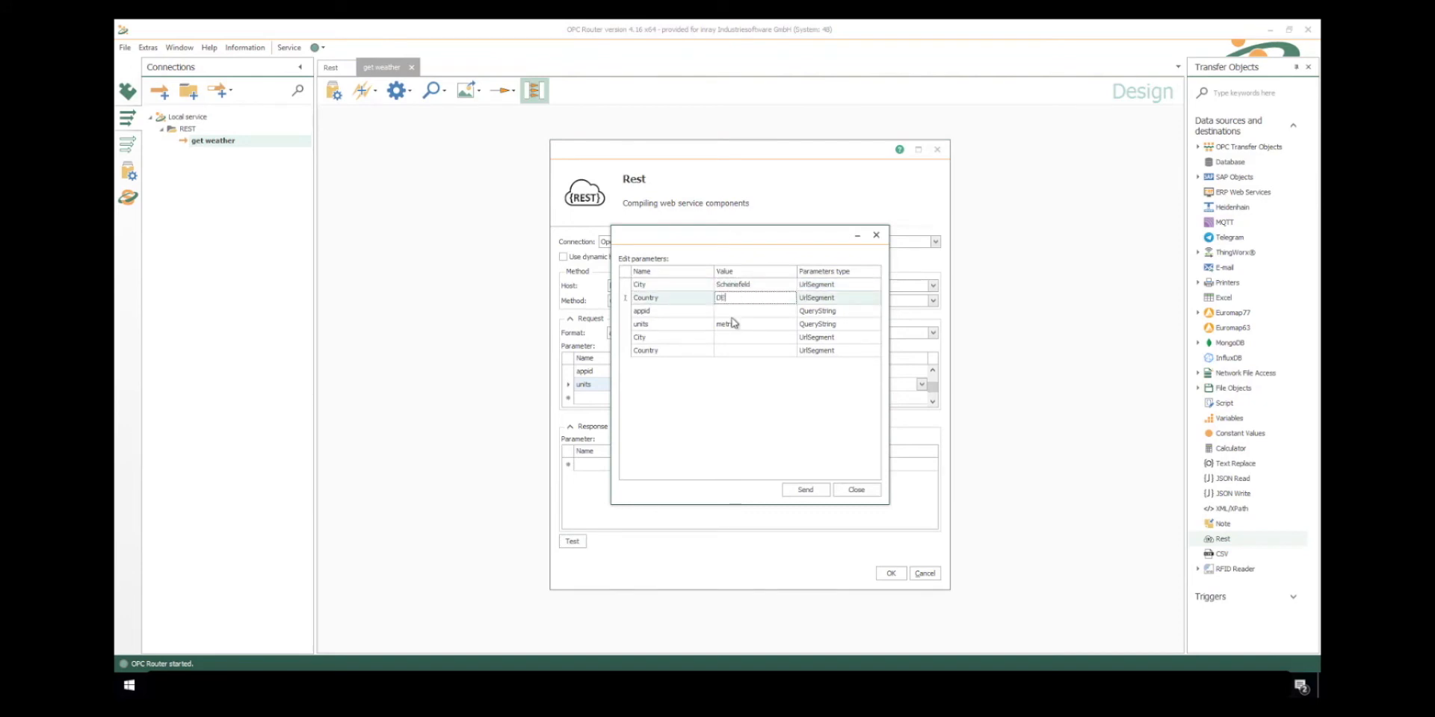
{"action": "key", "text": "Down"}
{"action": "key", "text": "ctrl+v"}
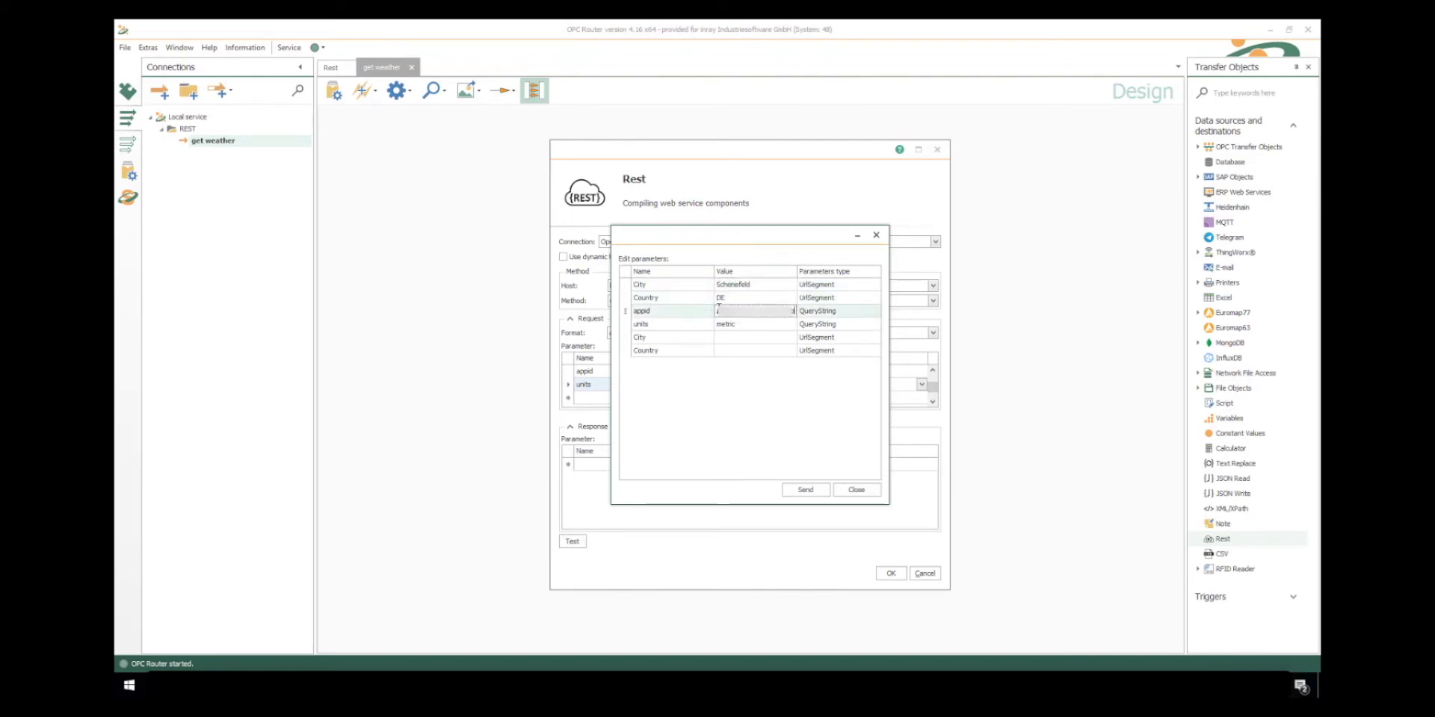
{"action": "left_click", "coordinate": [805, 493]}
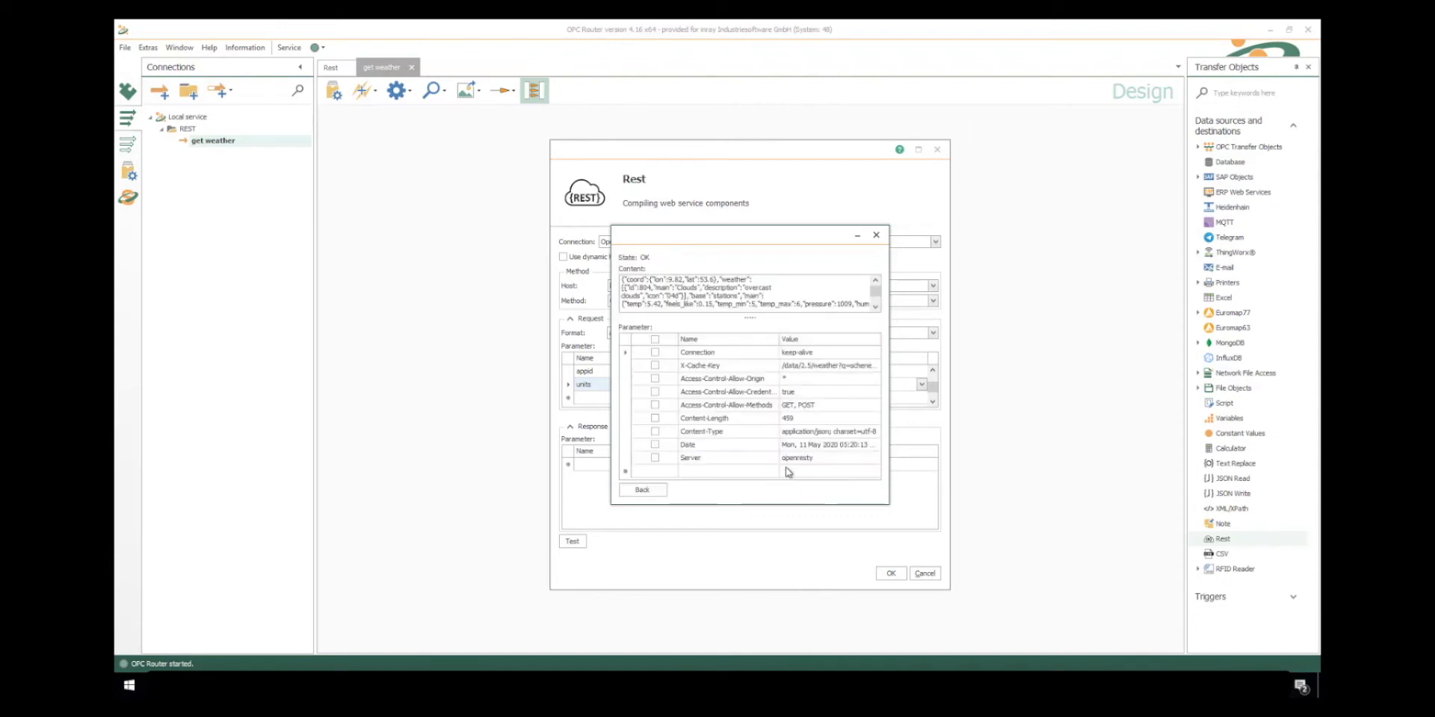
- Copy the test response's content, close the test without saving its parameter values, and accept the Rest object's configuration
{"action": "key", "text": "ctrl+a"}
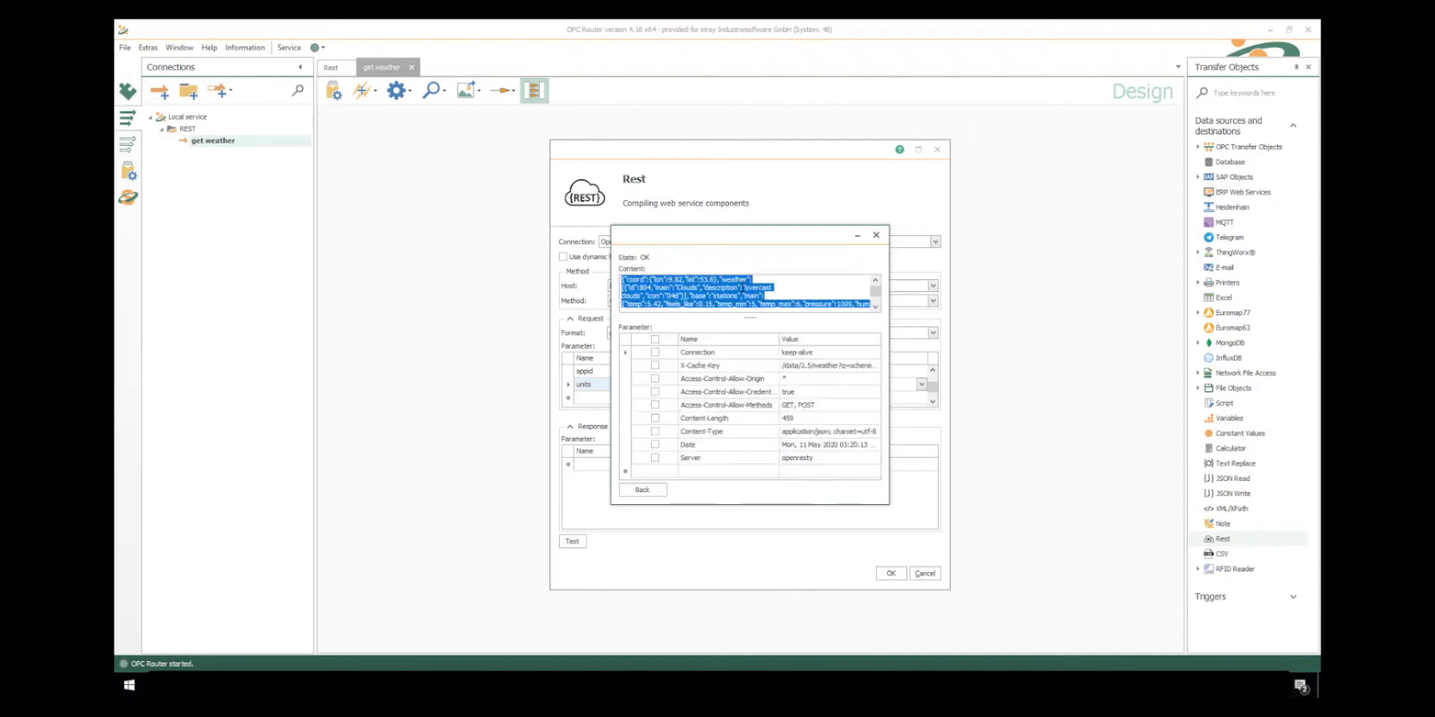
{"action": "left_click", "coordinate": [657, 491]}
{"action": "left_click", "coordinate": [856, 490]}
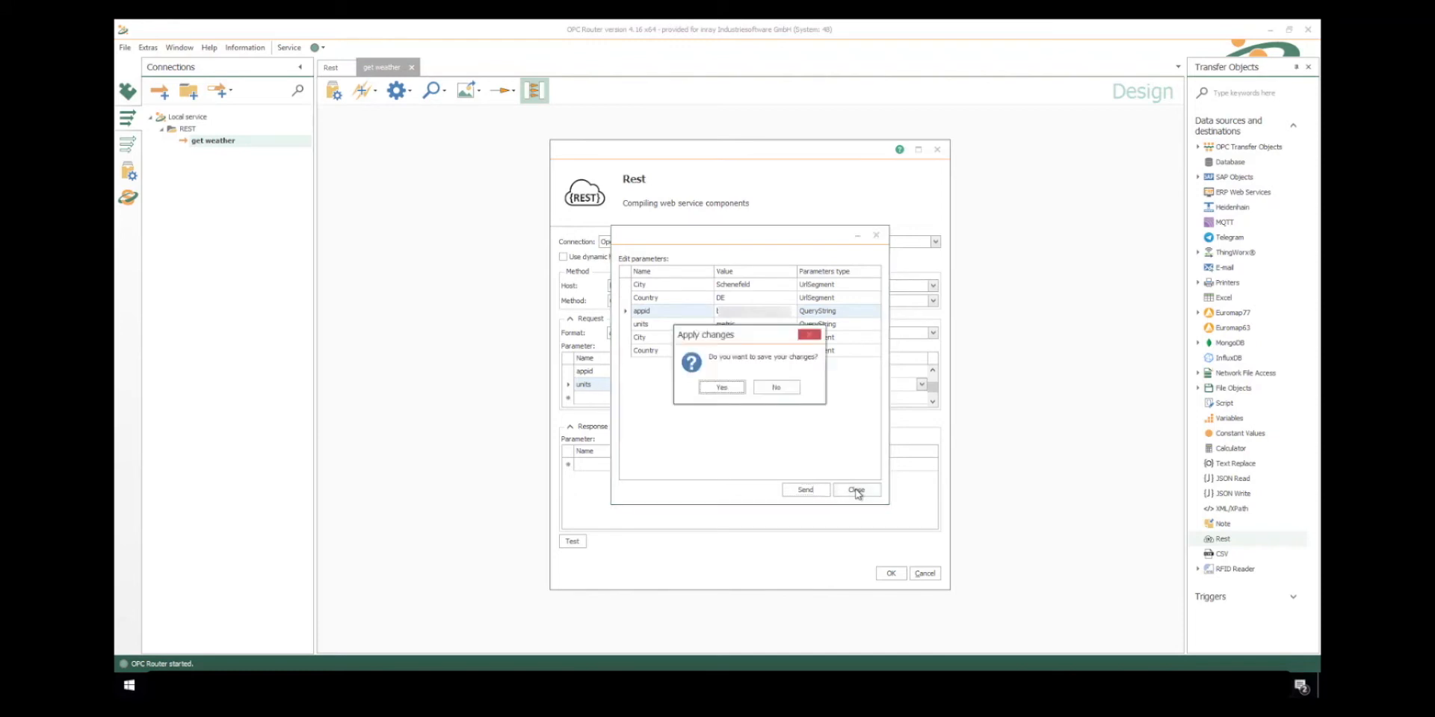
{"action": "left_click", "coordinate": [787, 388]}
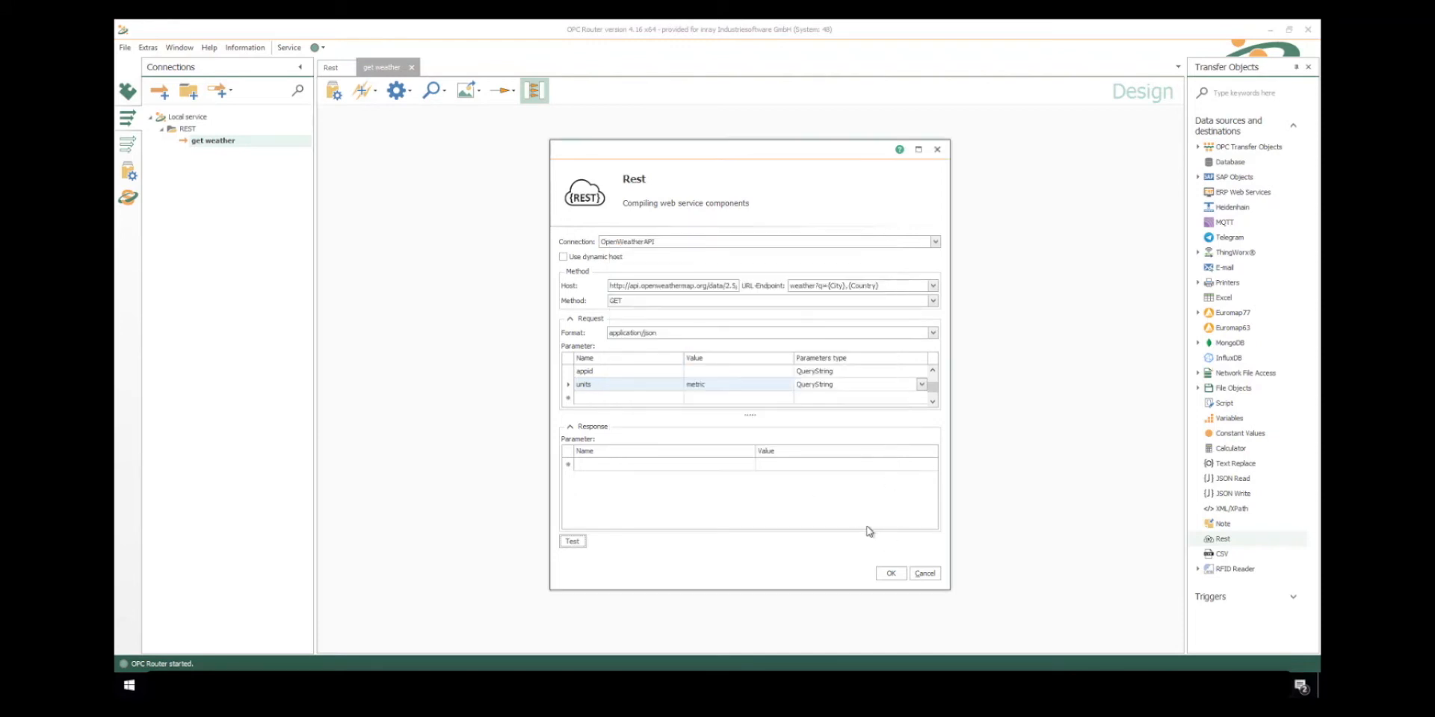
{"action": "left_click", "coordinate": [886, 577]}
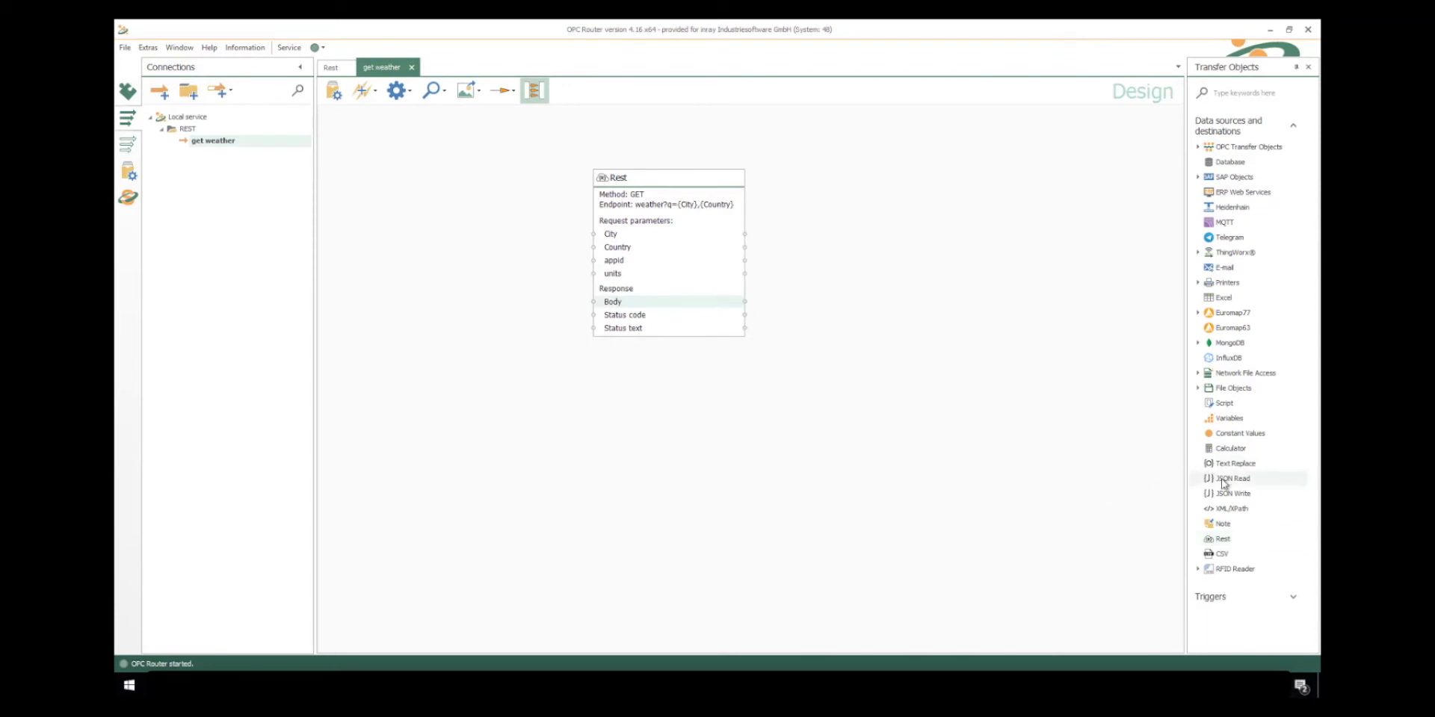
- Add a JSON Read transfer object beside the Rest object and load the copied response as its JSON document
{"action": "left_click_drag", "start_coordinate": [1229, 478], "coordinate": [878, 302]}
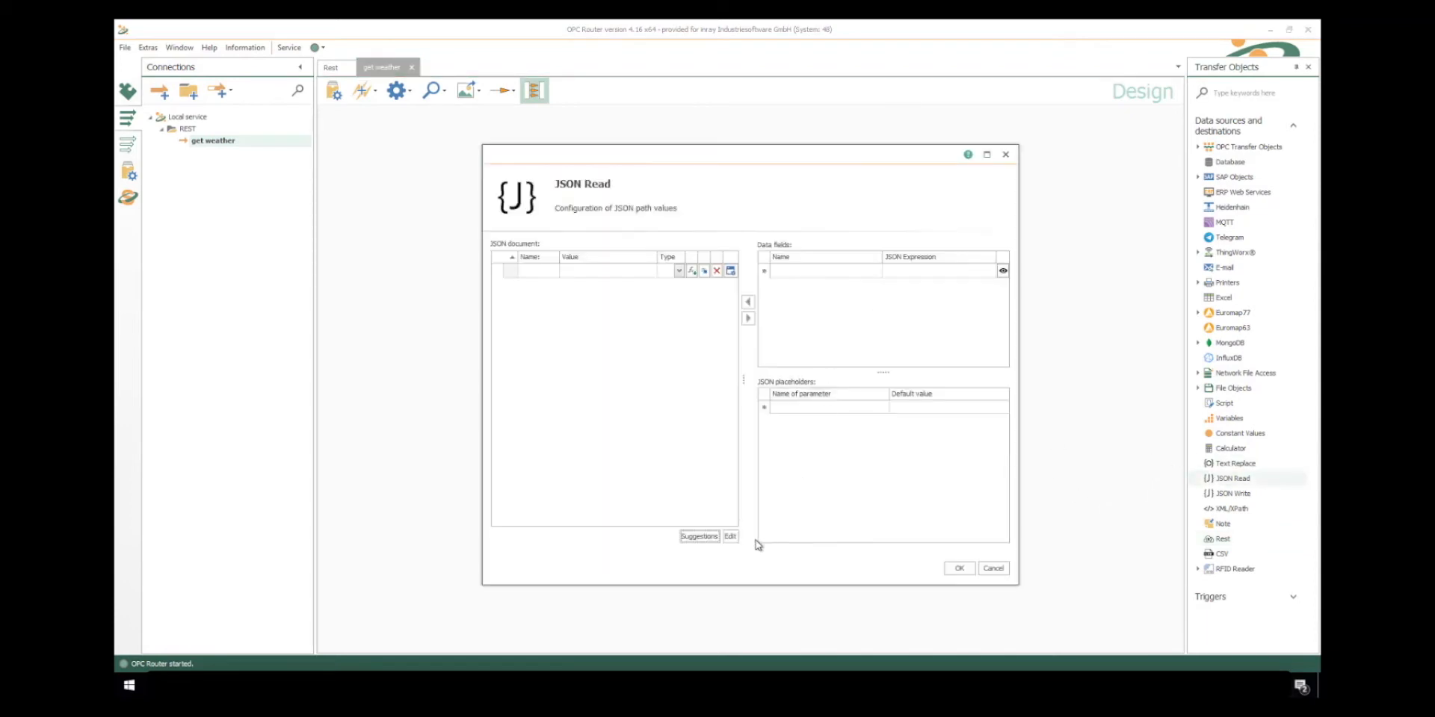
{"action": "left_click", "coordinate": [730, 535]}
{"action": "key", "text": "ctrl+v"}
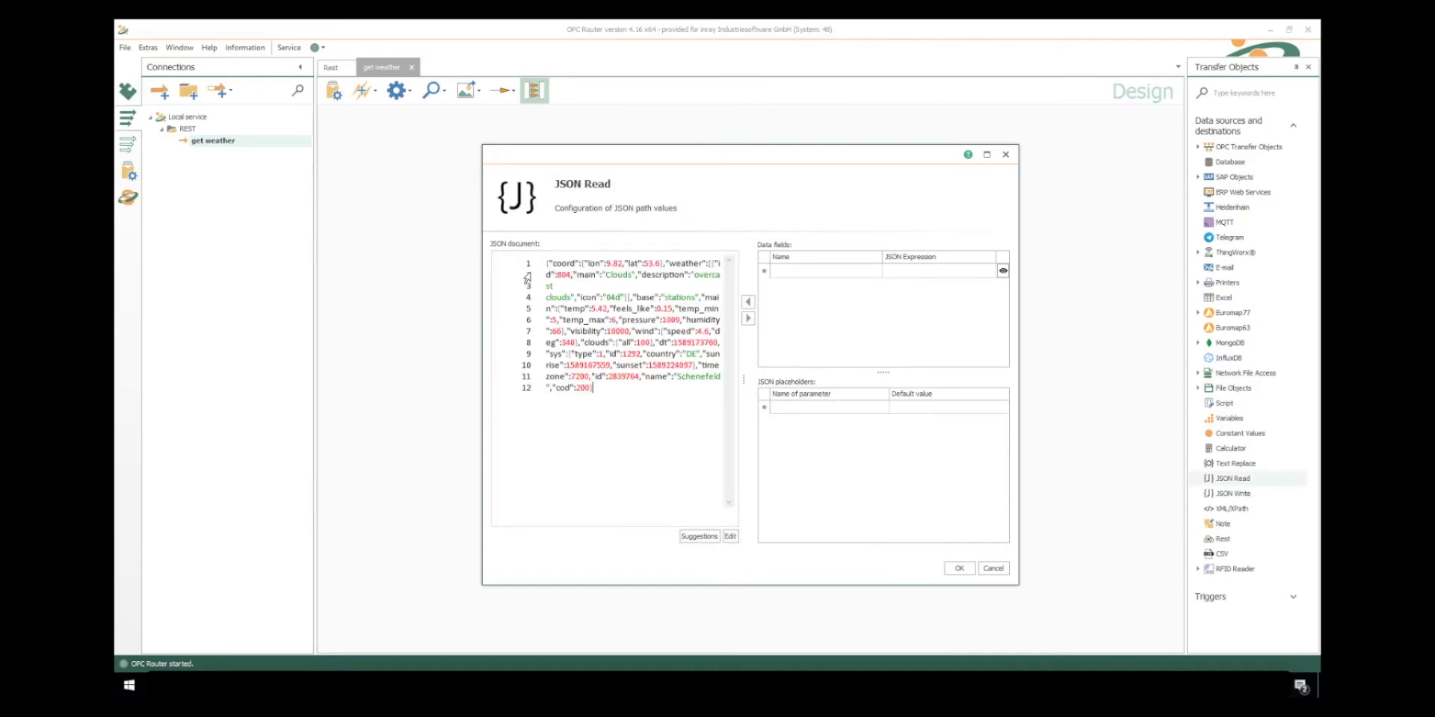
{"action": "left_click", "coordinate": [730, 535]}
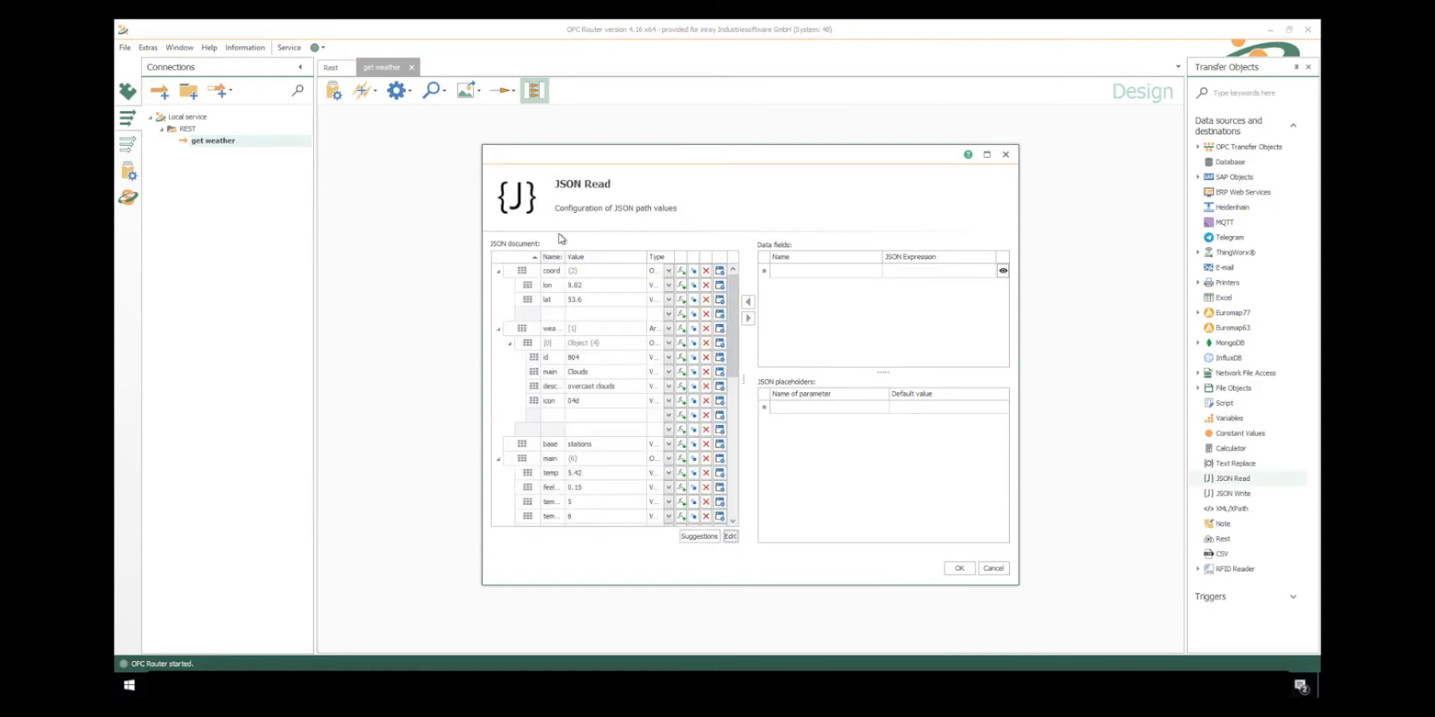
- Add description, temp, feels_like, pressure, humidity, wind speed and wind deg as JSON Read data fields, and link the Rest object's Body to its Json input
{"action": "left_click", "coordinate": [682, 386]}
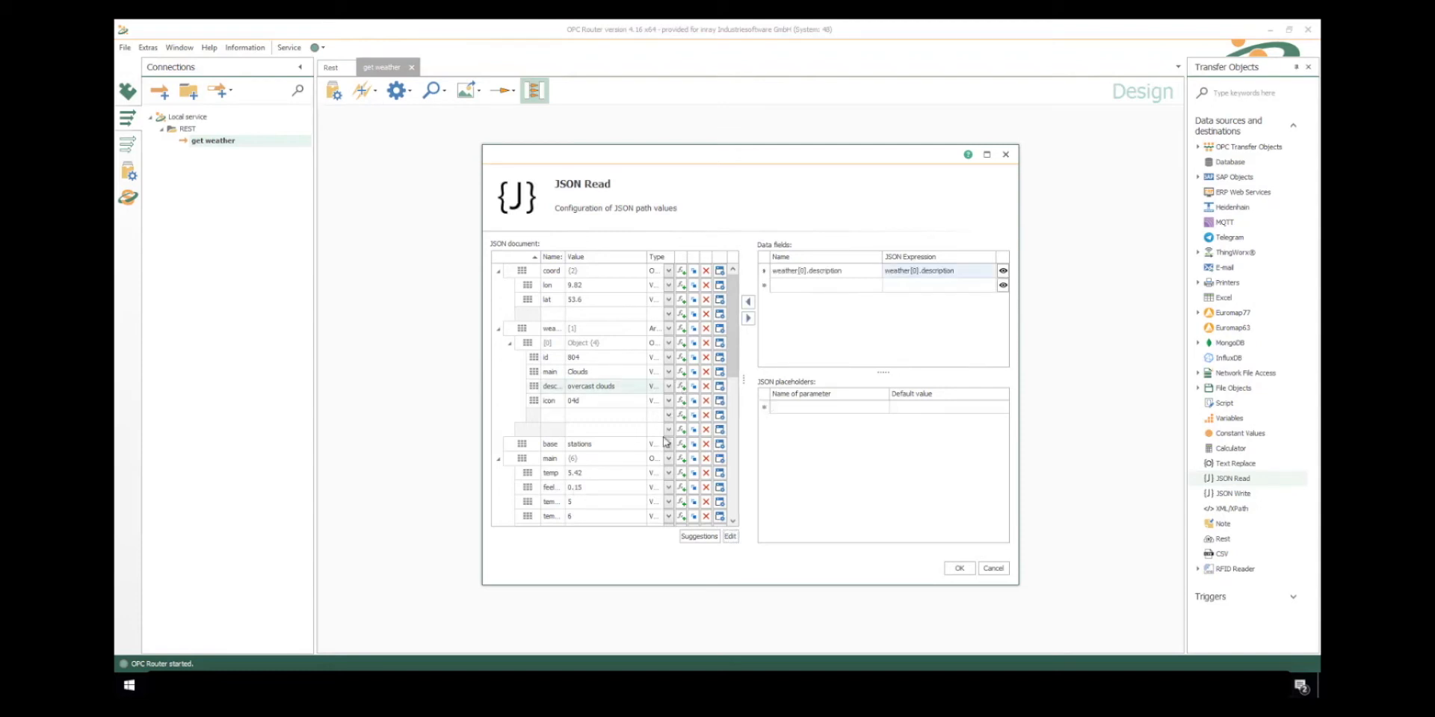
{"action": "left_click", "coordinate": [682, 473]}
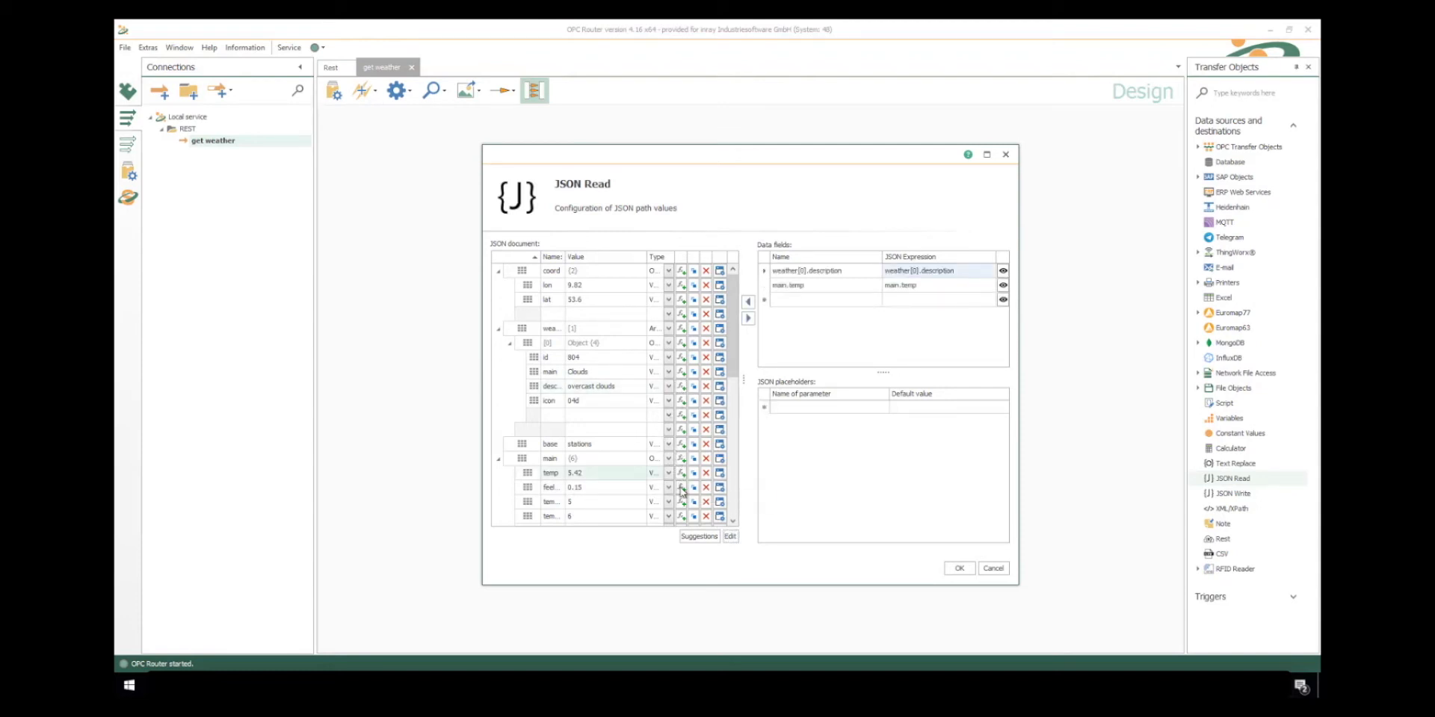
{"action": "left_click", "coordinate": [682, 487]}
{"action": "scroll", "coordinate": [736, 358], "scroll_direction": "down", "scroll_amount": 3}
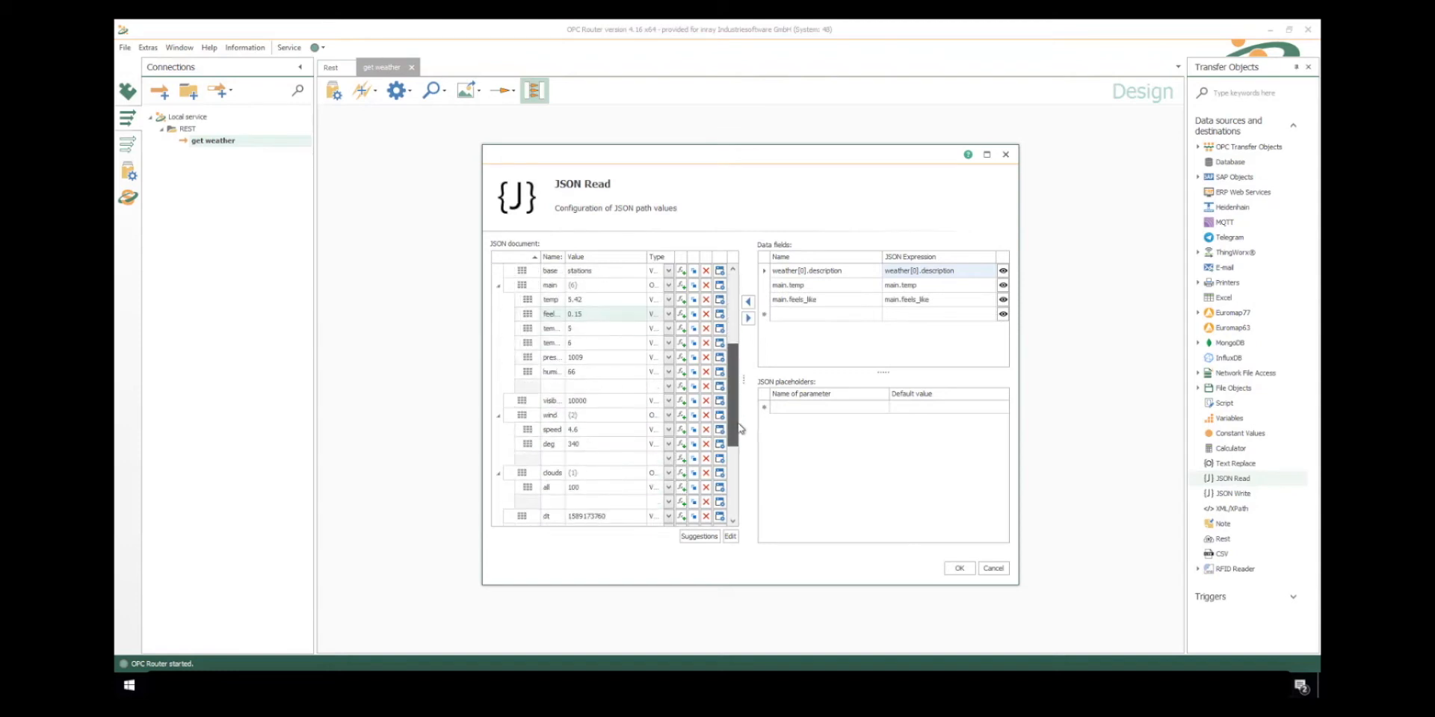
{"action": "left_click", "coordinate": [682, 357]}
{"action": "left_click", "coordinate": [682, 372]}
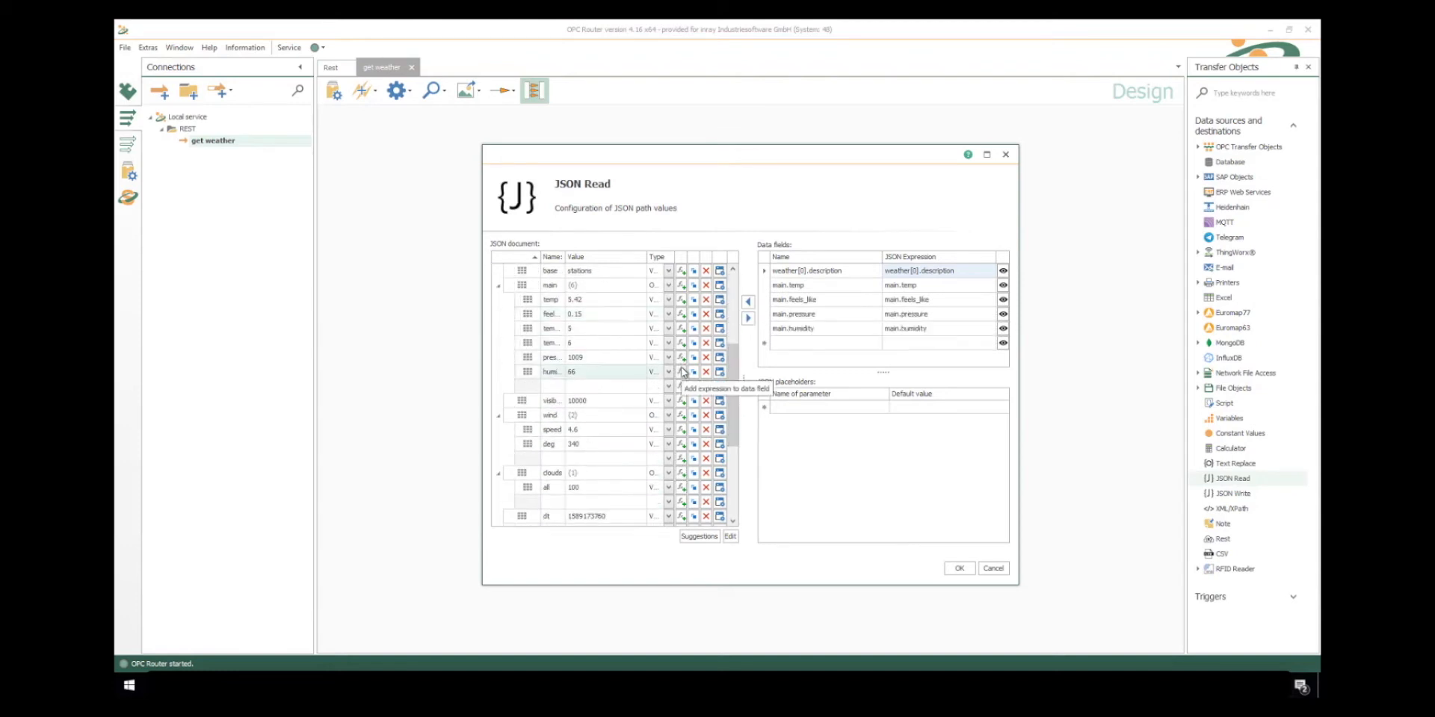
{"action": "left_click", "coordinate": [681, 429]}
{"action": "left_click", "coordinate": [681, 444]}
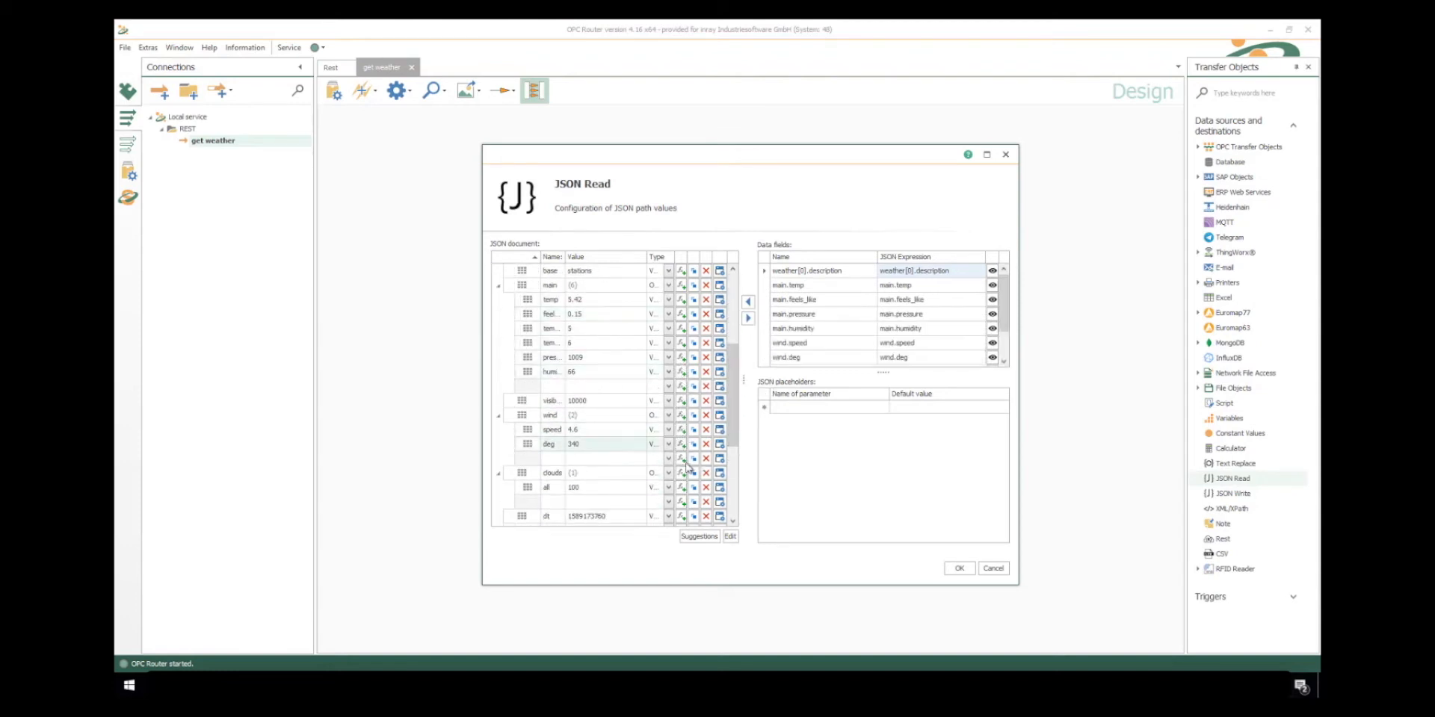
{"action": "left_click", "coordinate": [962, 571]}
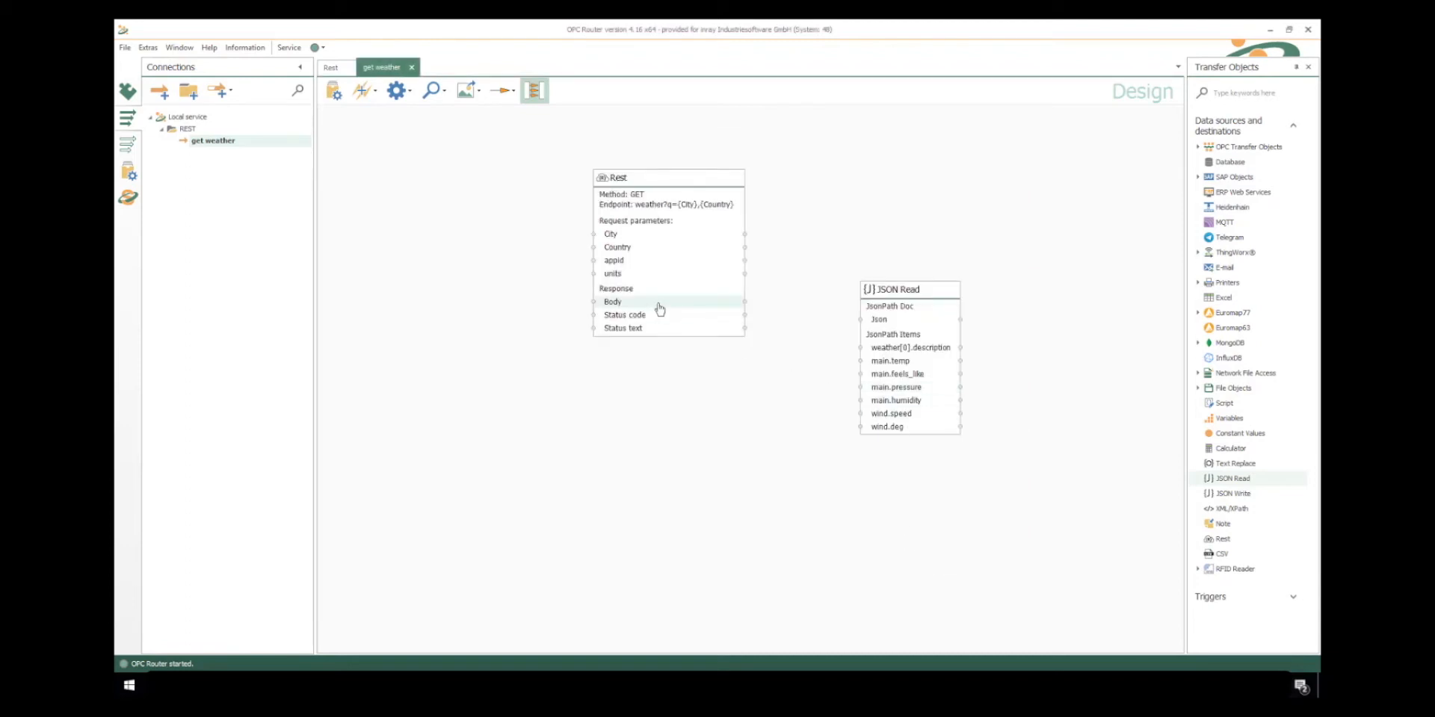
{"action": "left_click_drag", "start_coordinate": [660, 309], "coordinate": [889, 322]}
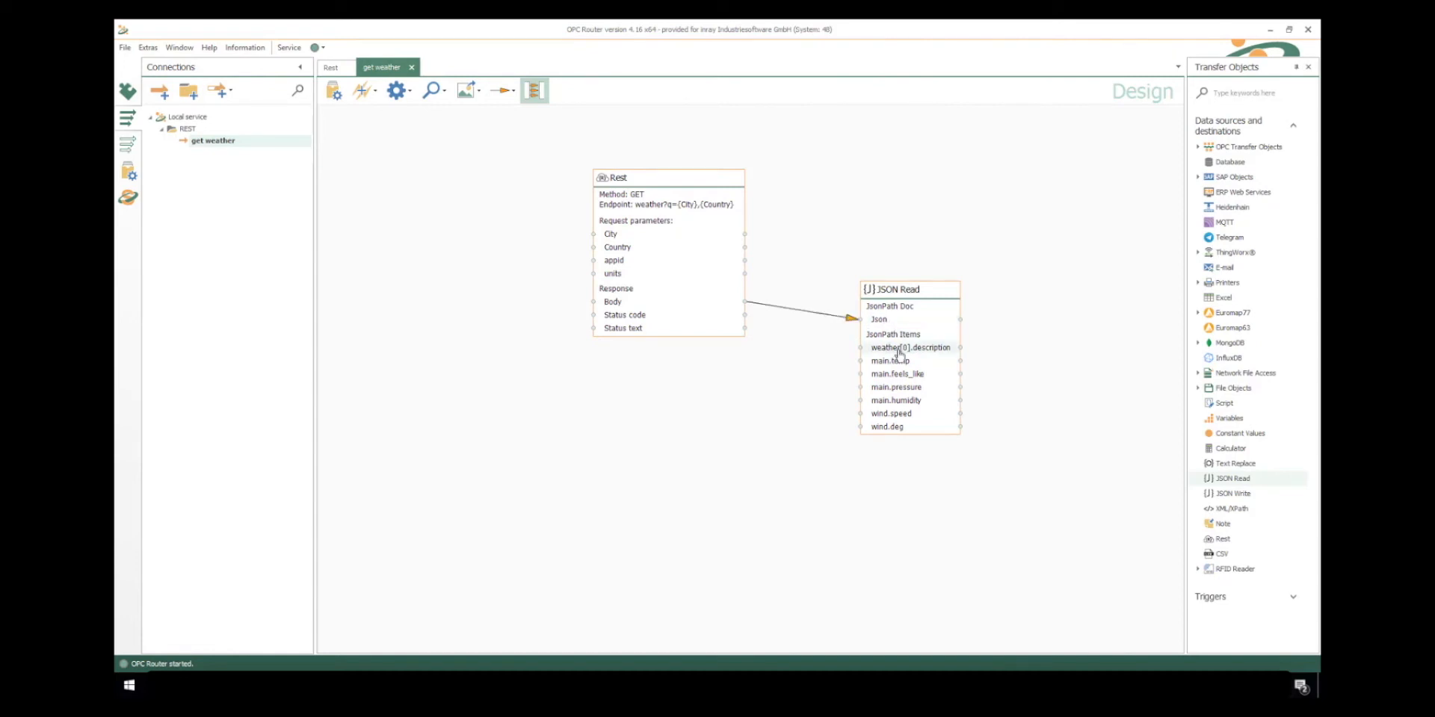
- In the JSON Read object, change the first data field's expression to weather[*].description and rename the field to description
{"action": "double_click", "coordinate": [904, 354]}
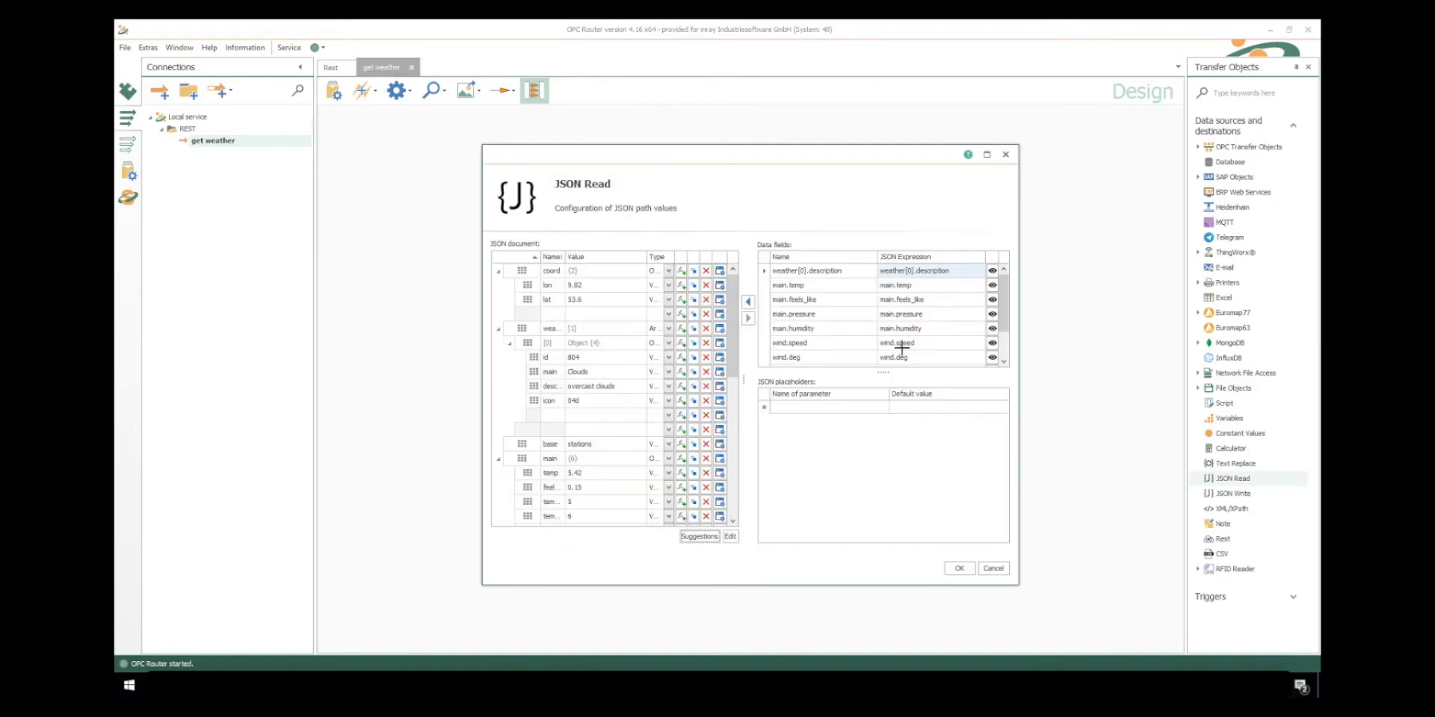
{"action": "left_click", "coordinate": [912, 271]}
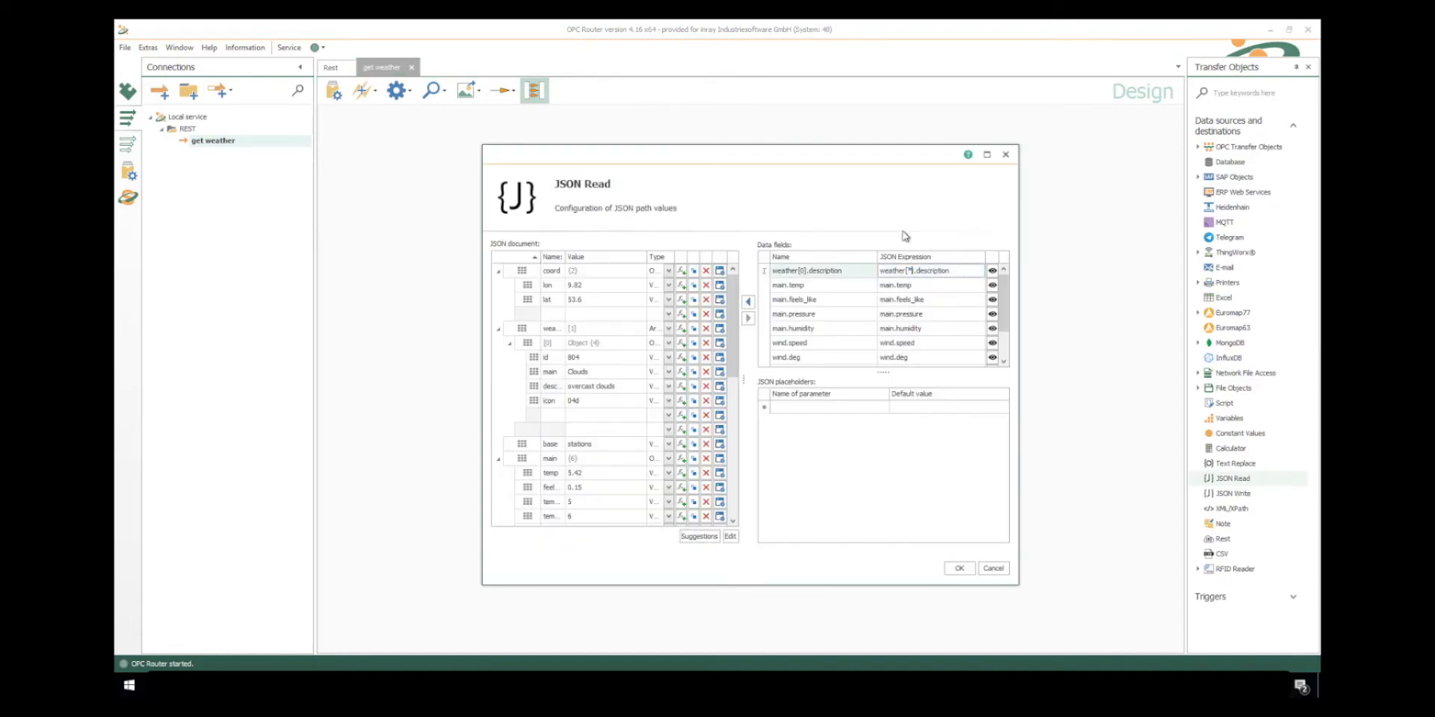
{"action": "left_click", "coordinate": [808, 271]}
{"action": "left_click_drag", "start_coordinate": [809, 271], "coordinate": [767, 275]}
{"action": "key", "text": "BackSpace"}
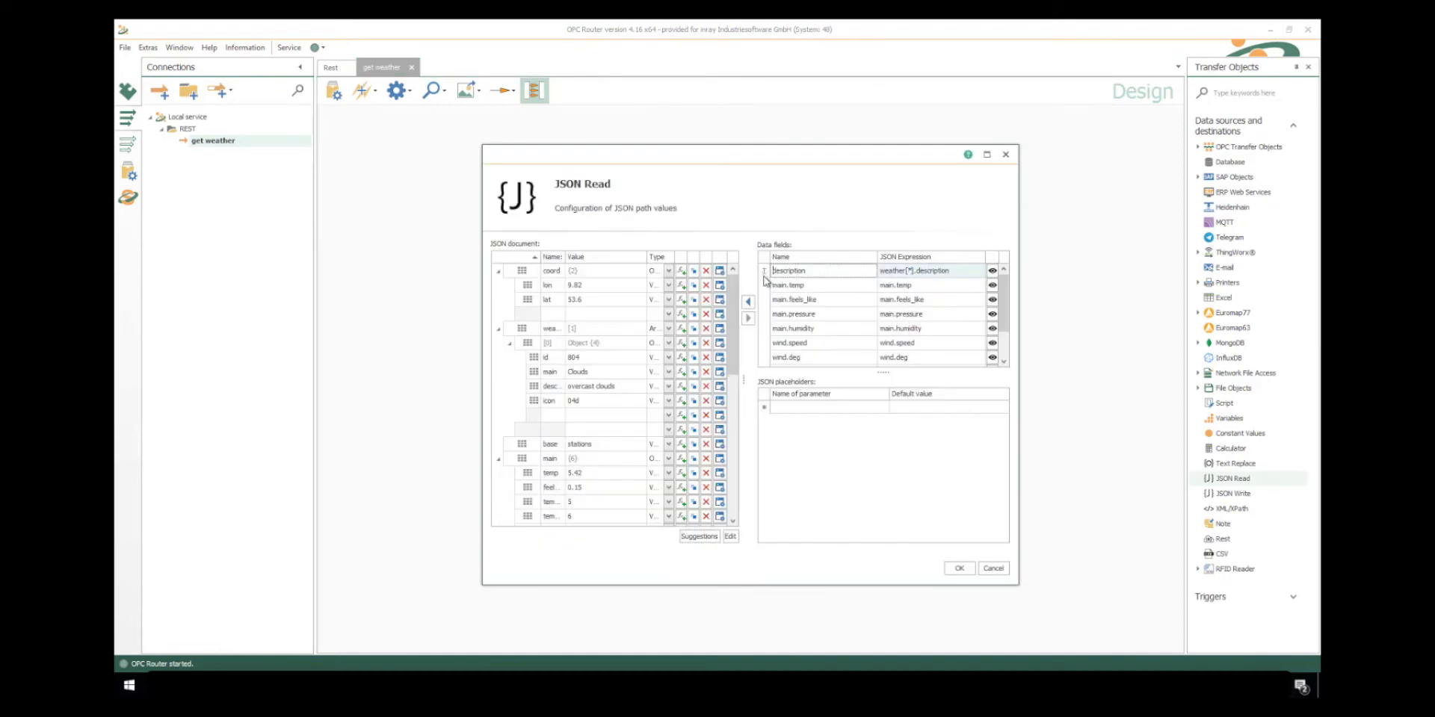
{"action": "left_click", "coordinate": [958, 569]}
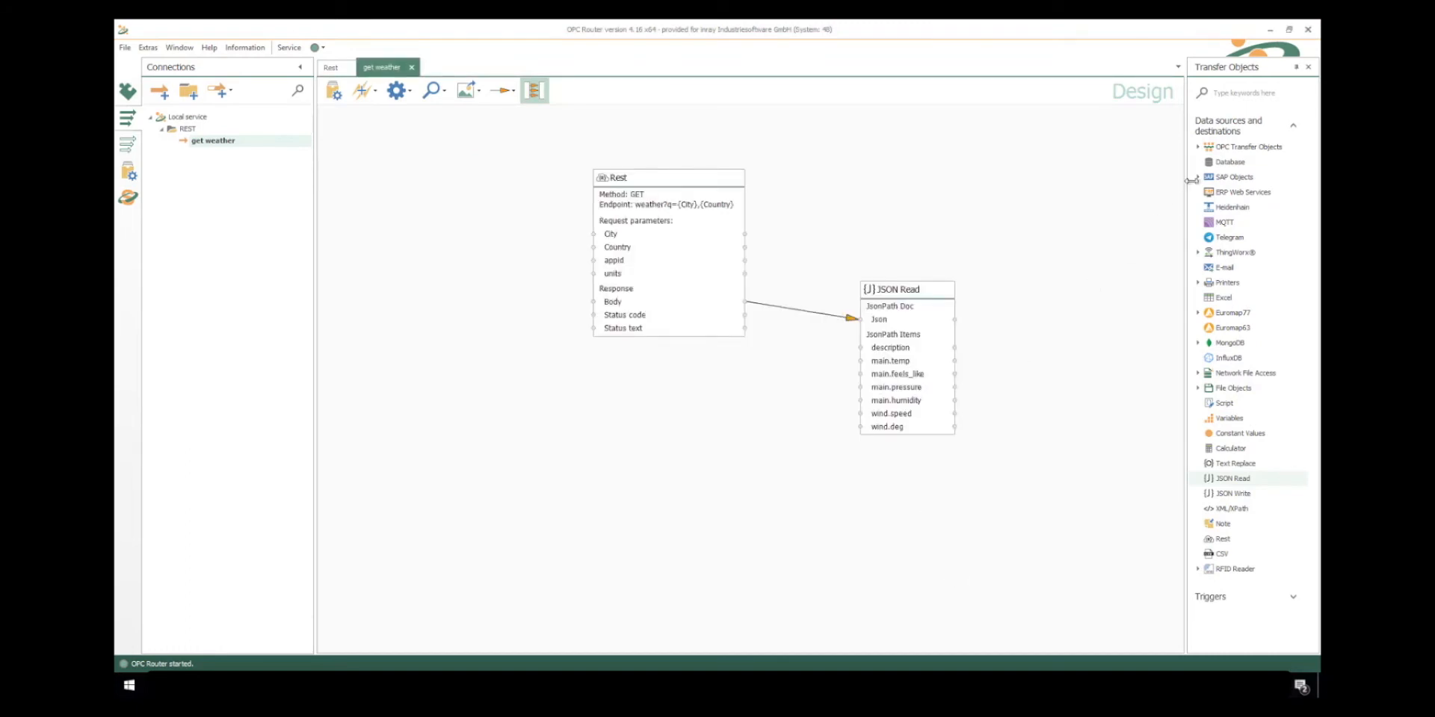
- Add a Database transfer object beside JSON Read, using TrainingDB with type Insert and the WeatherData table
{"action": "left_click_drag", "start_coordinate": [1229, 161], "coordinate": [1043, 341]}
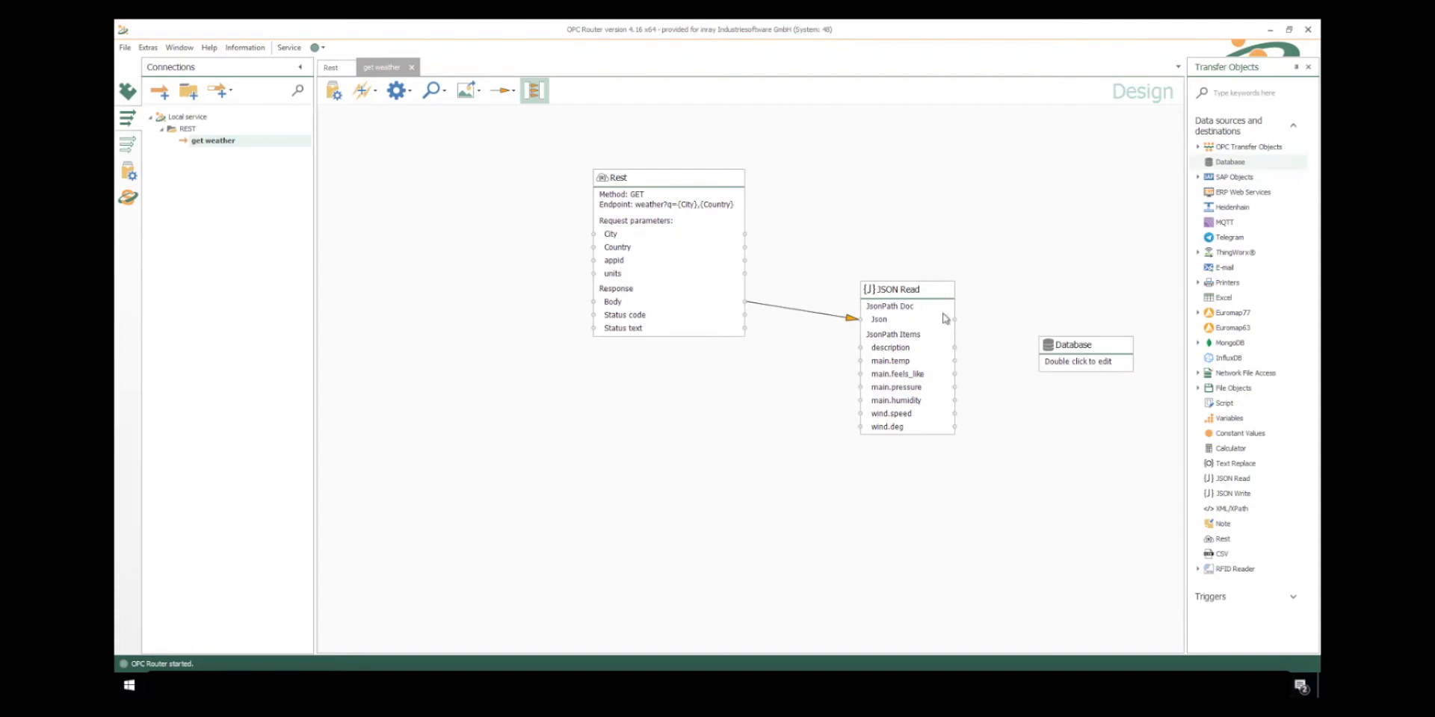
{"action": "double_click", "coordinate": [1090, 344]}
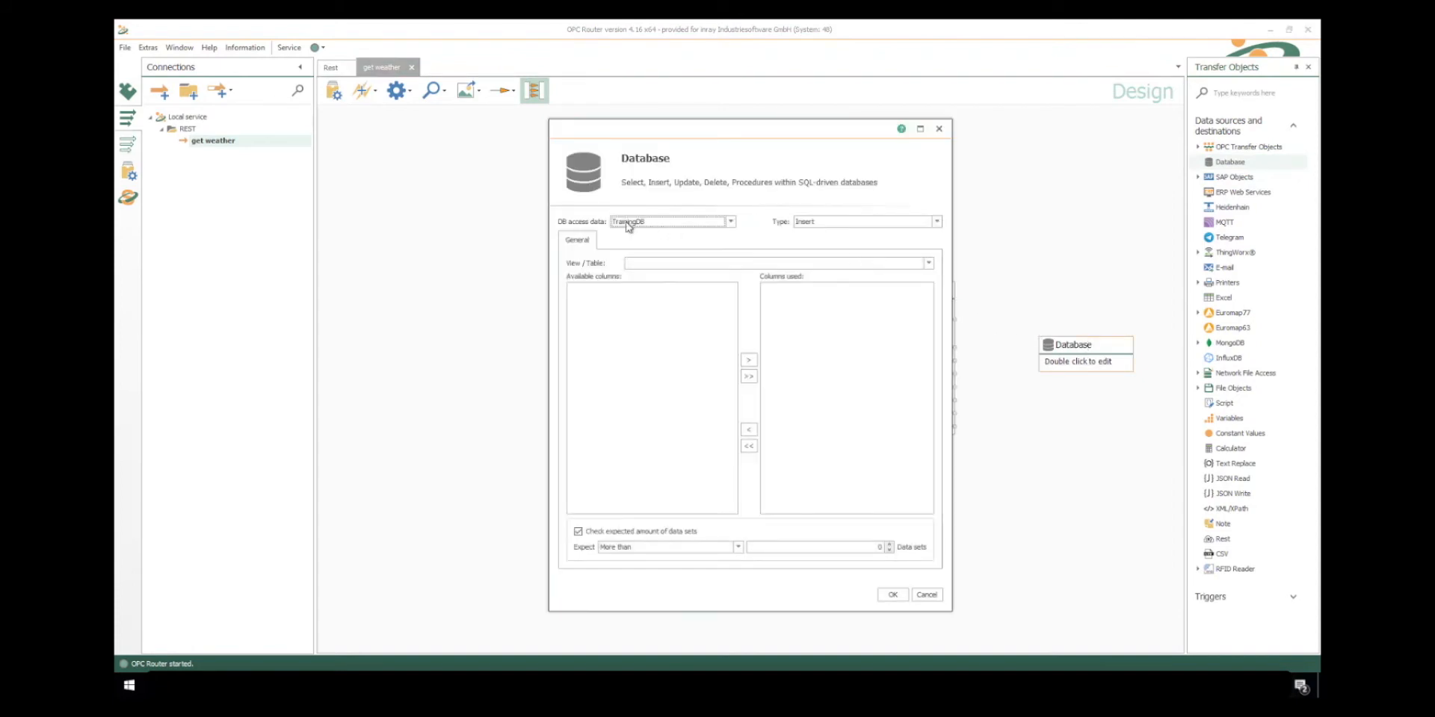
{"action": "left_click", "coordinate": [935, 222]}
{"action": "left_click", "coordinate": [935, 222]}
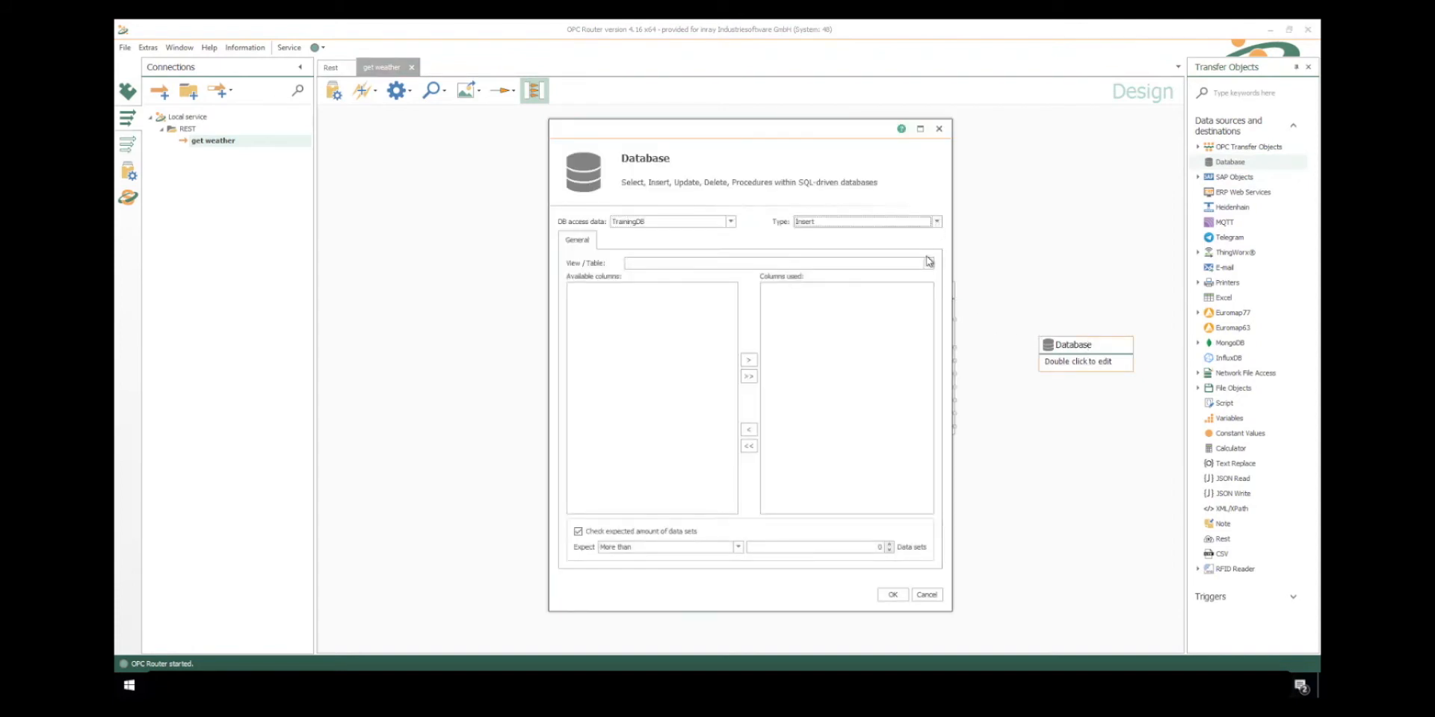
{"action": "left_click", "coordinate": [928, 263]}
{"action": "left_click", "coordinate": [703, 393]}
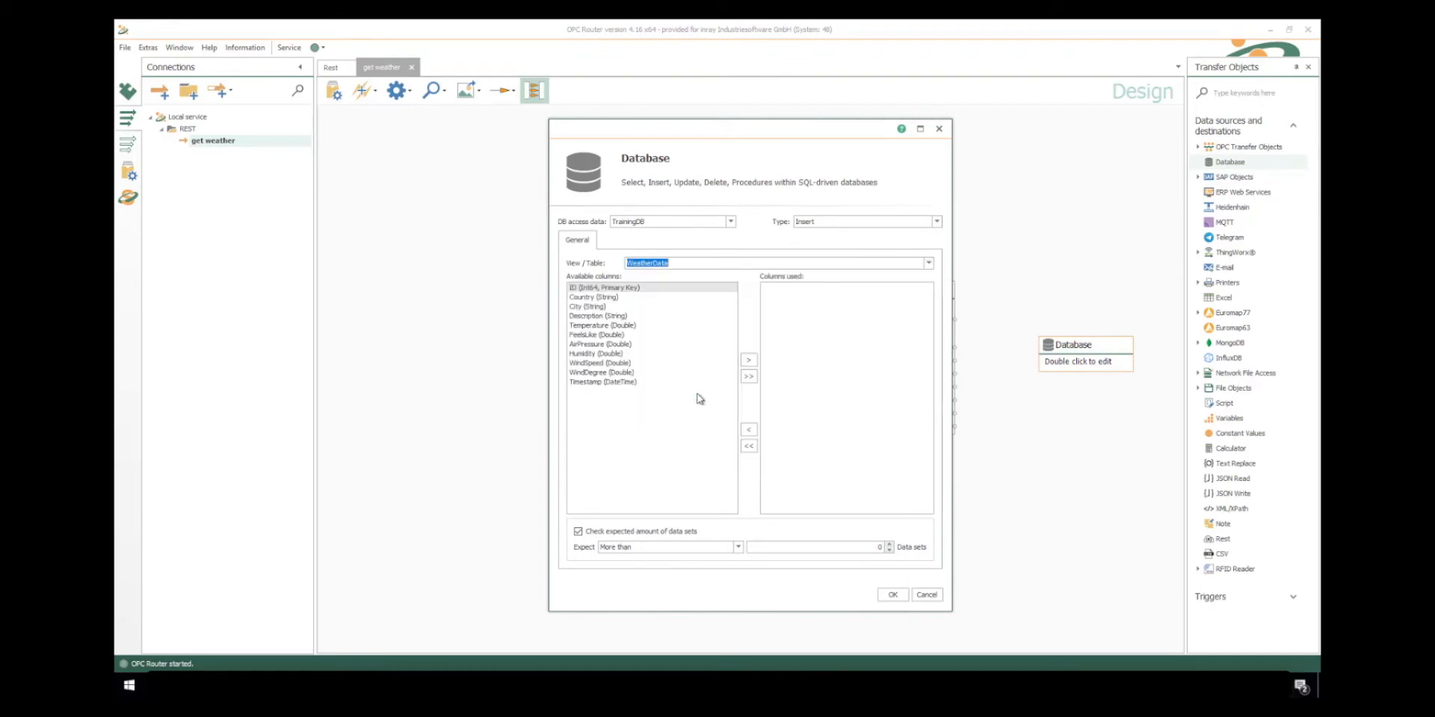
- Use every WeatherData column from Country to Timestamp except ID, and accept the Database configuration
{"action": "double_click", "coordinate": [607, 306]}
{"action": "double_click", "coordinate": [604, 298]}
{"action": "double_click", "coordinate": [604, 297]}
{"action": "double_click", "coordinate": [605, 298]}
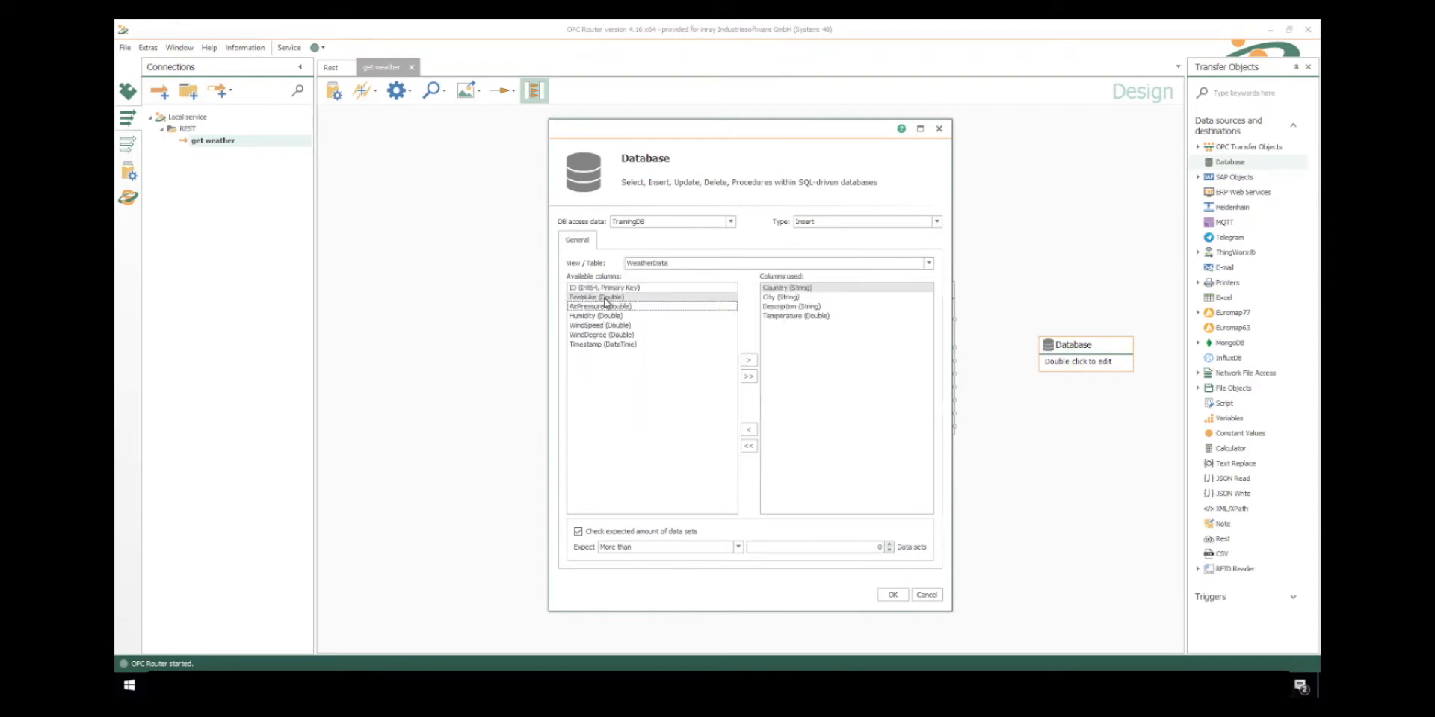
{"action": "double_click", "coordinate": [604, 297]}
{"action": "double_click", "coordinate": [604, 297]}
{"action": "double_click", "coordinate": [605, 297]}
{"action": "double_click", "coordinate": [604, 297]}
{"action": "double_click", "coordinate": [604, 298]}
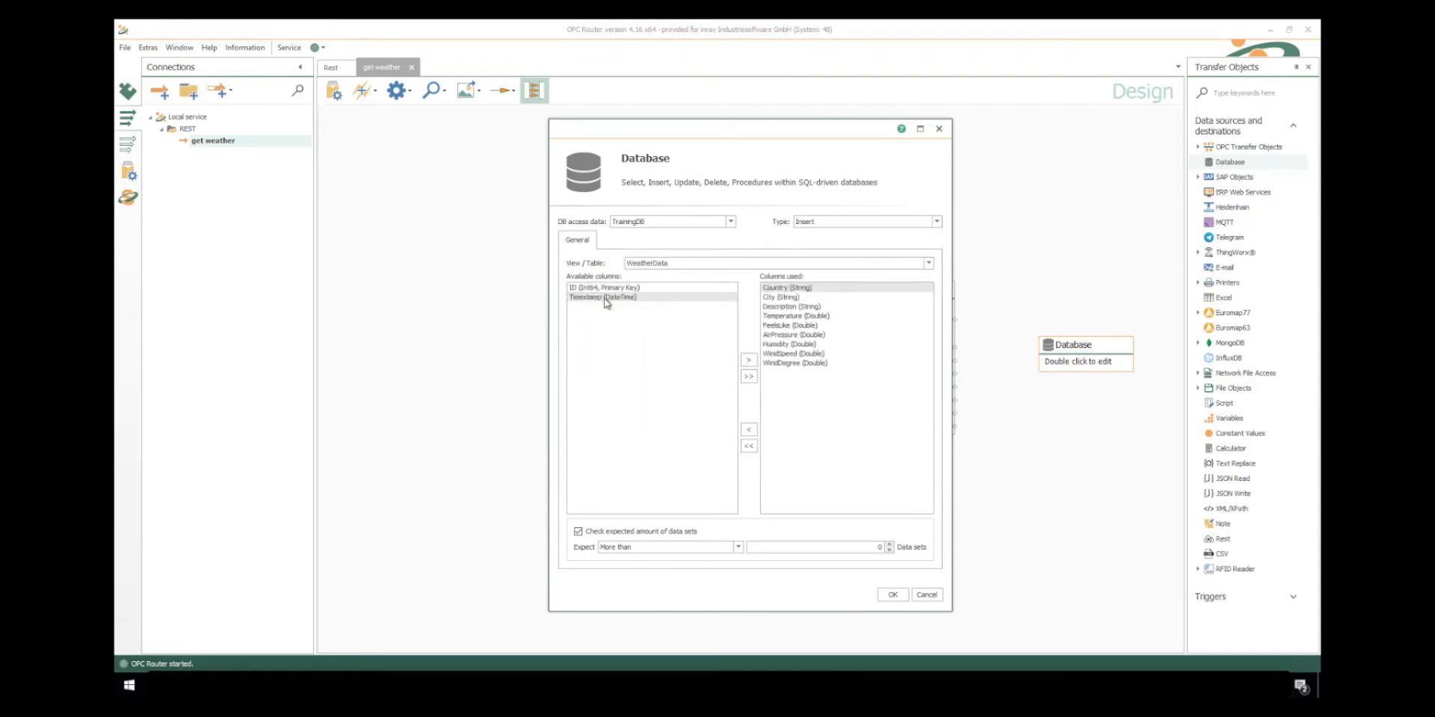
{"action": "double_click", "coordinate": [605, 298]}
{"action": "left_click", "coordinate": [892, 594]}
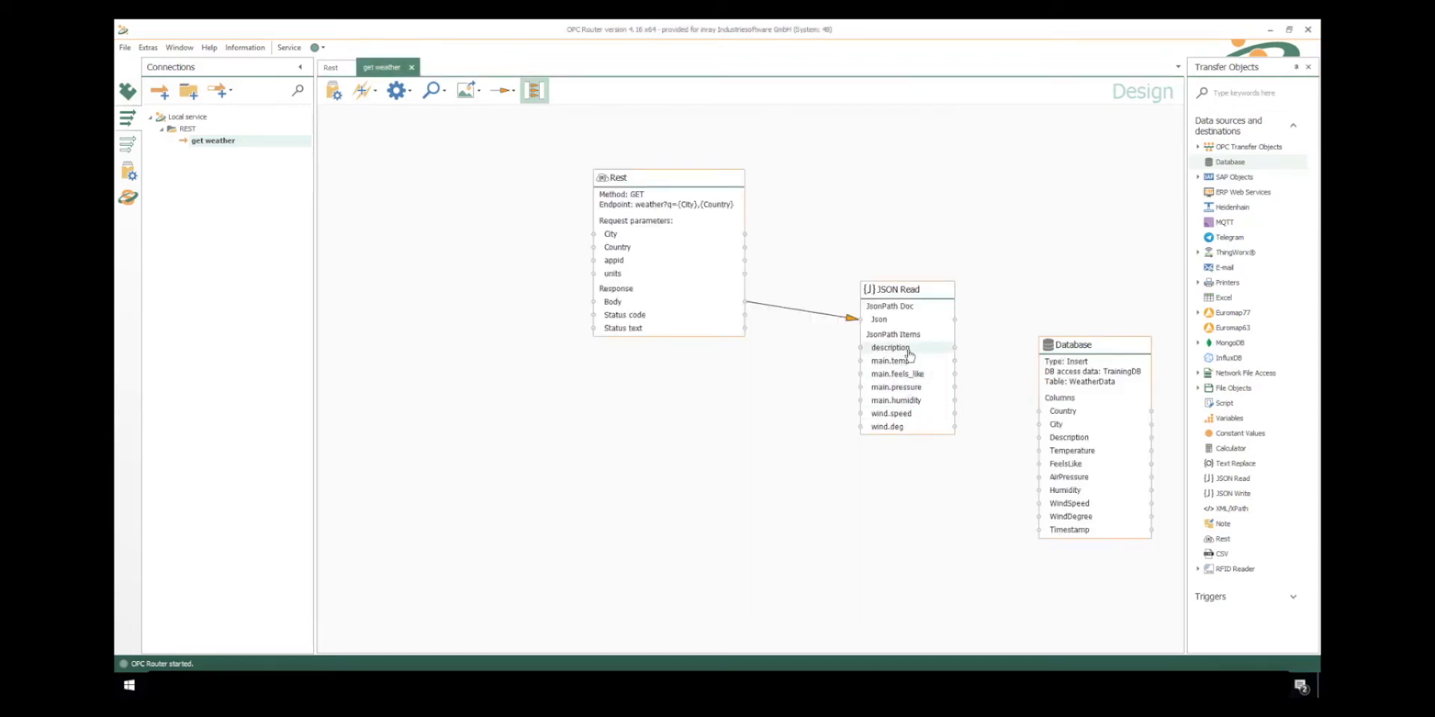
- Link the JSON Read items to the Database columns Description, Temperature, FeelsLike, AirPressure, Humidity, WindSpeed and WindDegree
{"action": "left_click_drag", "start_coordinate": [909, 353], "coordinate": [1068, 438]}
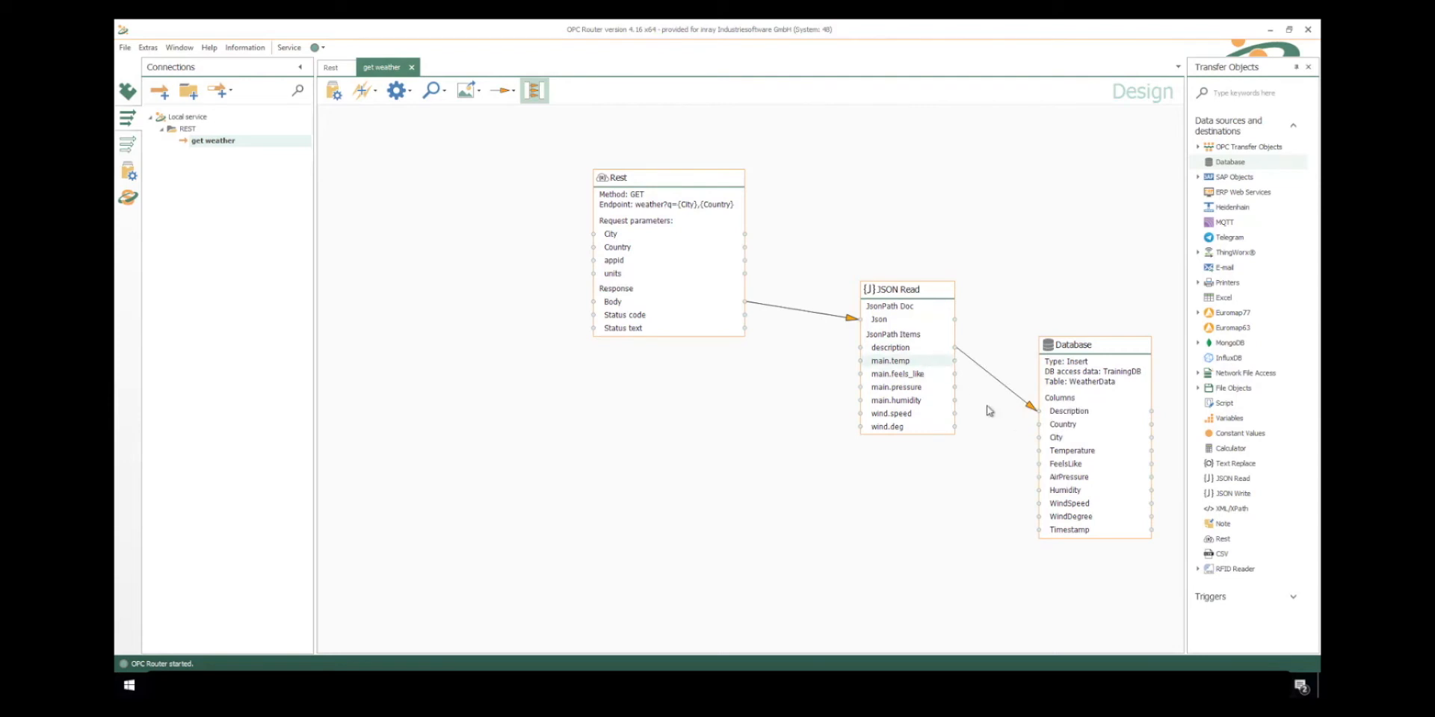
{"action": "left_click_drag", "start_coordinate": [908, 360], "coordinate": [1070, 450]}
{"action": "left_click_drag", "start_coordinate": [904, 374], "coordinate": [1068, 478]}
{"action": "left_click_drag", "start_coordinate": [907, 401], "coordinate": [1068, 479]}
{"action": "left_click_drag", "start_coordinate": [887, 427], "coordinate": [1072, 526]}
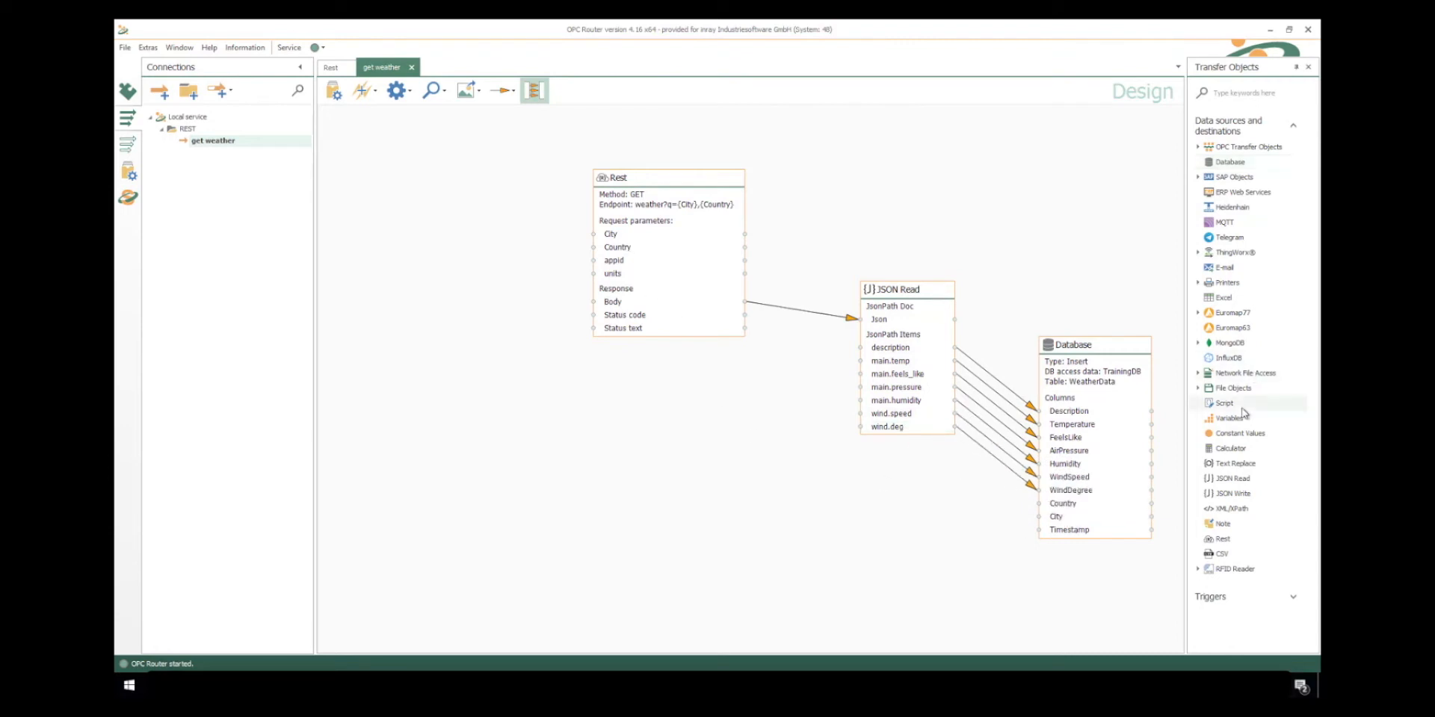
- Add a Constant Values object beside the Rest object containing Schenefeld, DE, metric and the pasted API key
{"action": "left_click_drag", "start_coordinate": [1236, 433], "coordinate": [348, 293]}
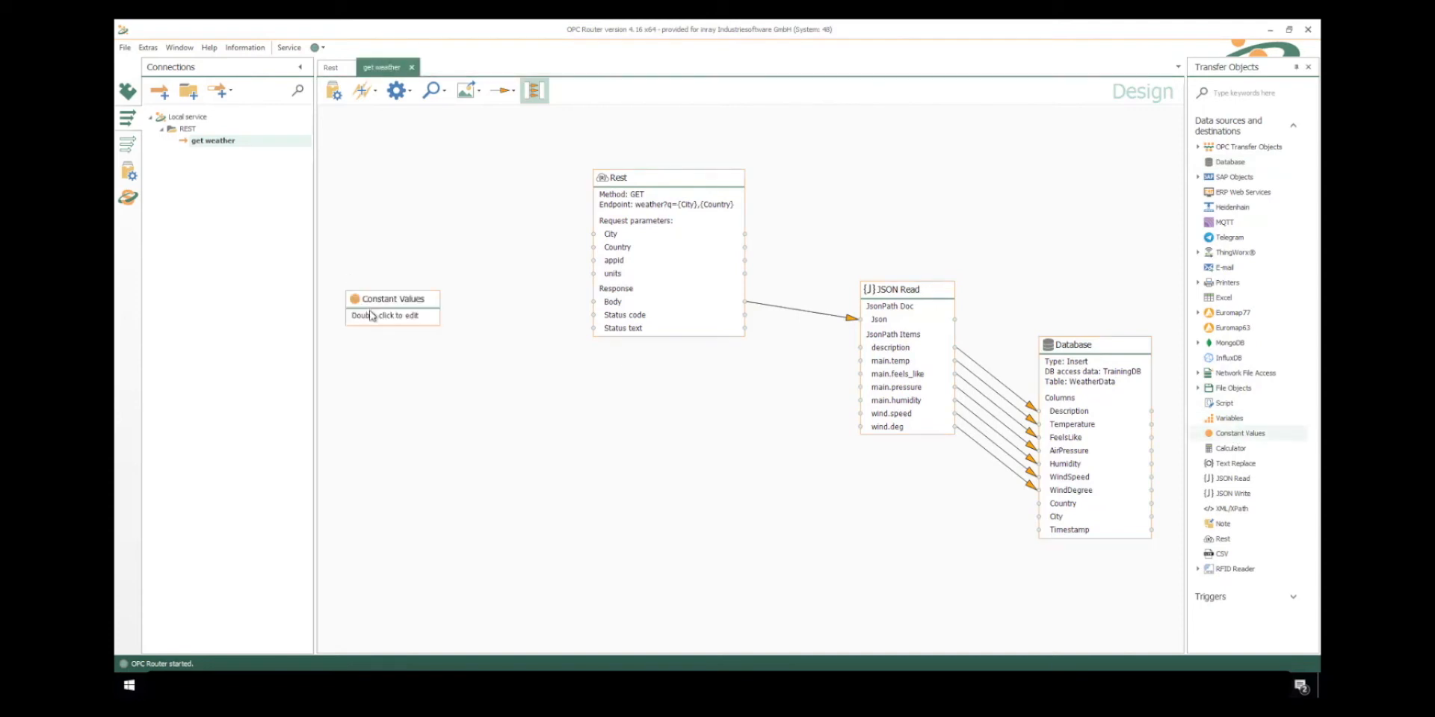
{"action": "left_click_drag", "start_coordinate": [681, 195], "coordinate": [367, 241]}
{"action": "left_click", "coordinate": [328, 360]}
{"action": "type", "text": "Schenefeld"}
{"action": "key", "text": "Return"}
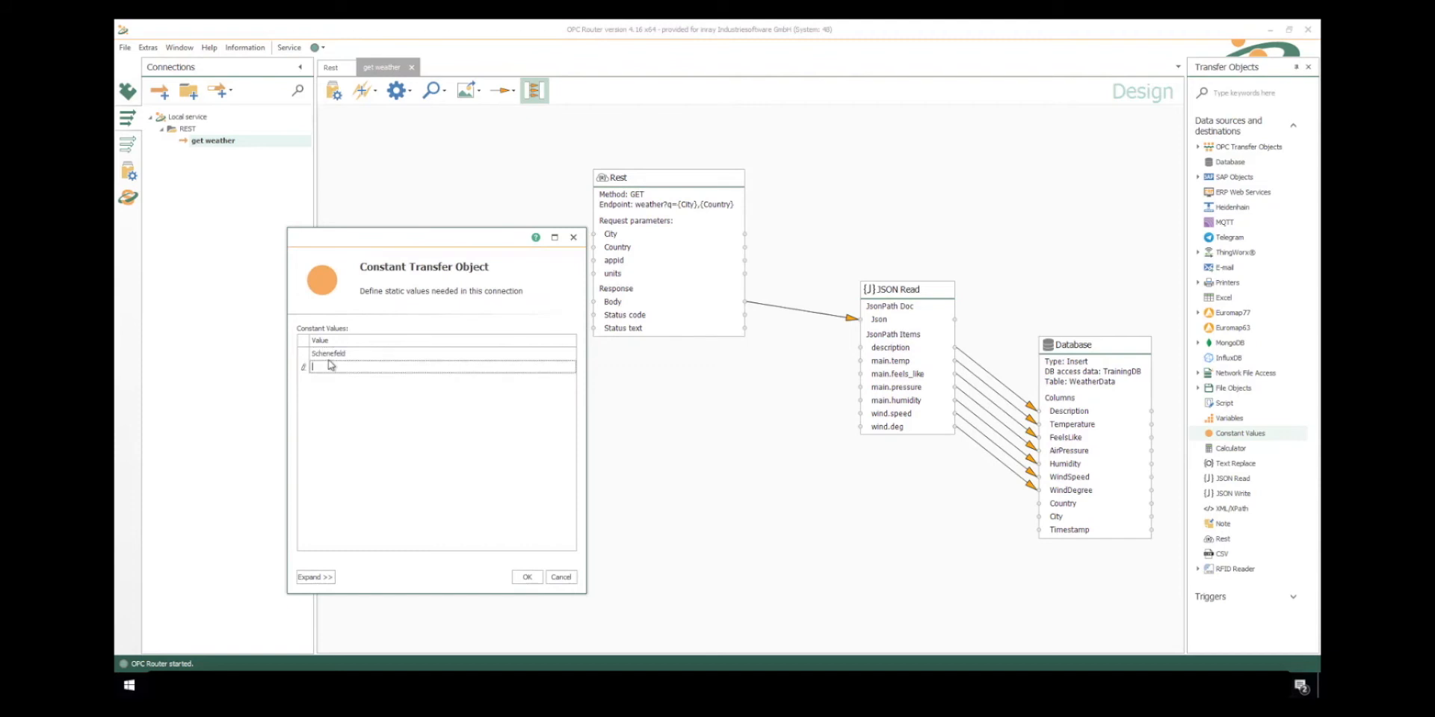
{"action": "key", "text": "Return"}
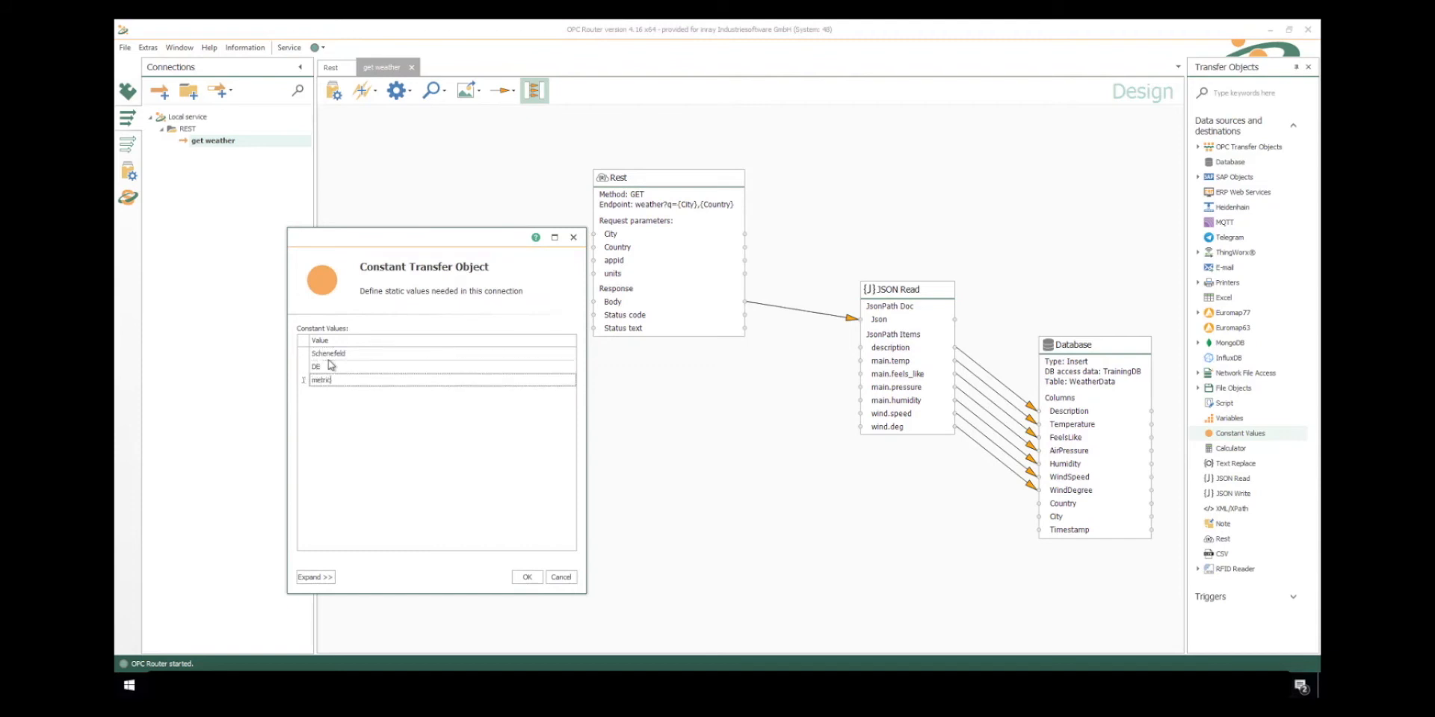
{"action": "key", "text": "Return"}
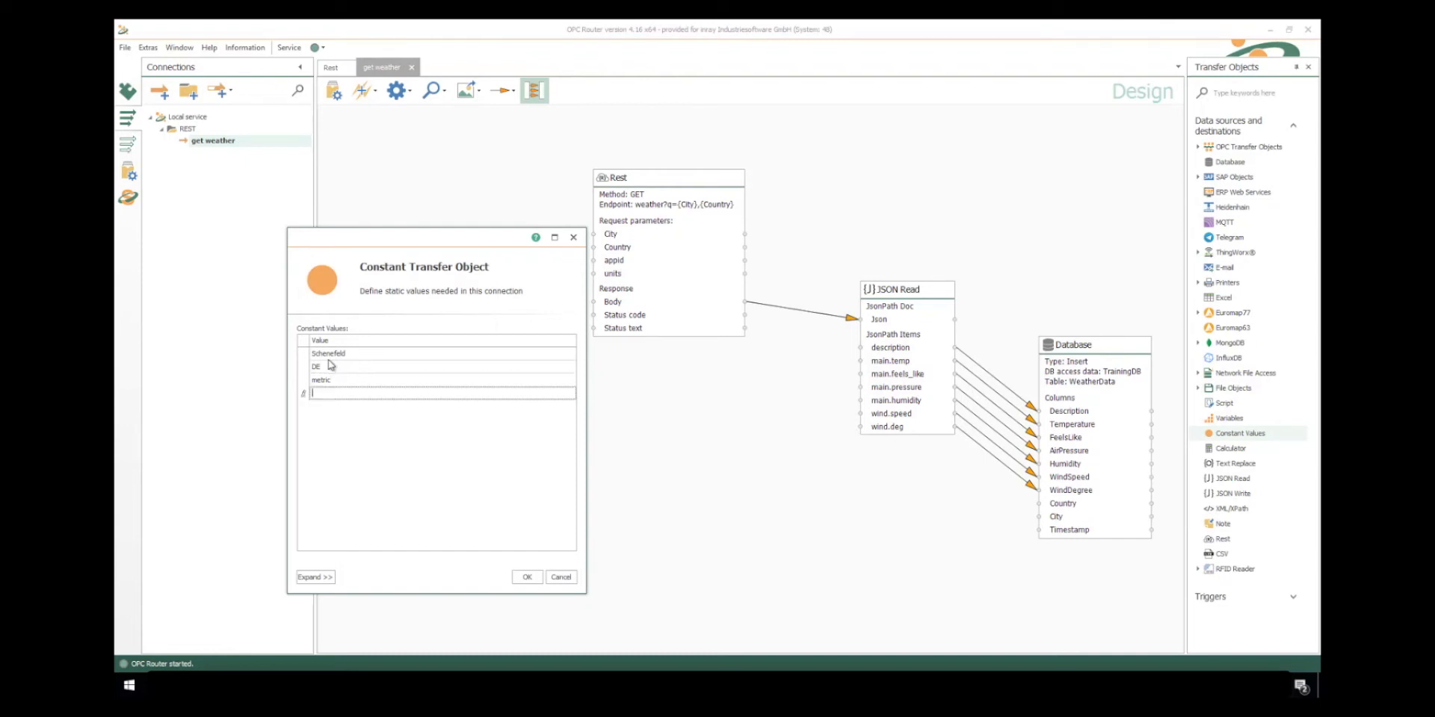
{"action": "key", "text": "ctrl+v"}
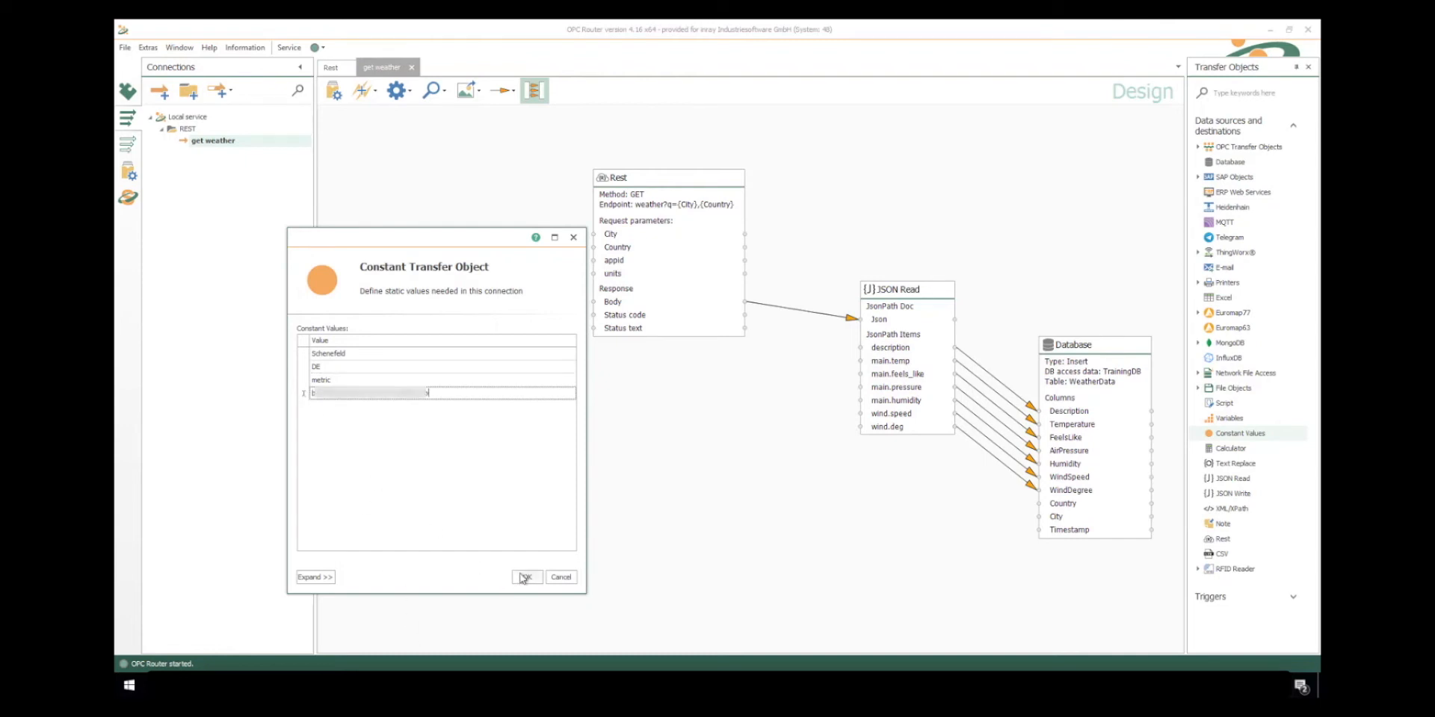
{"action": "left_click", "coordinate": [523, 578]}
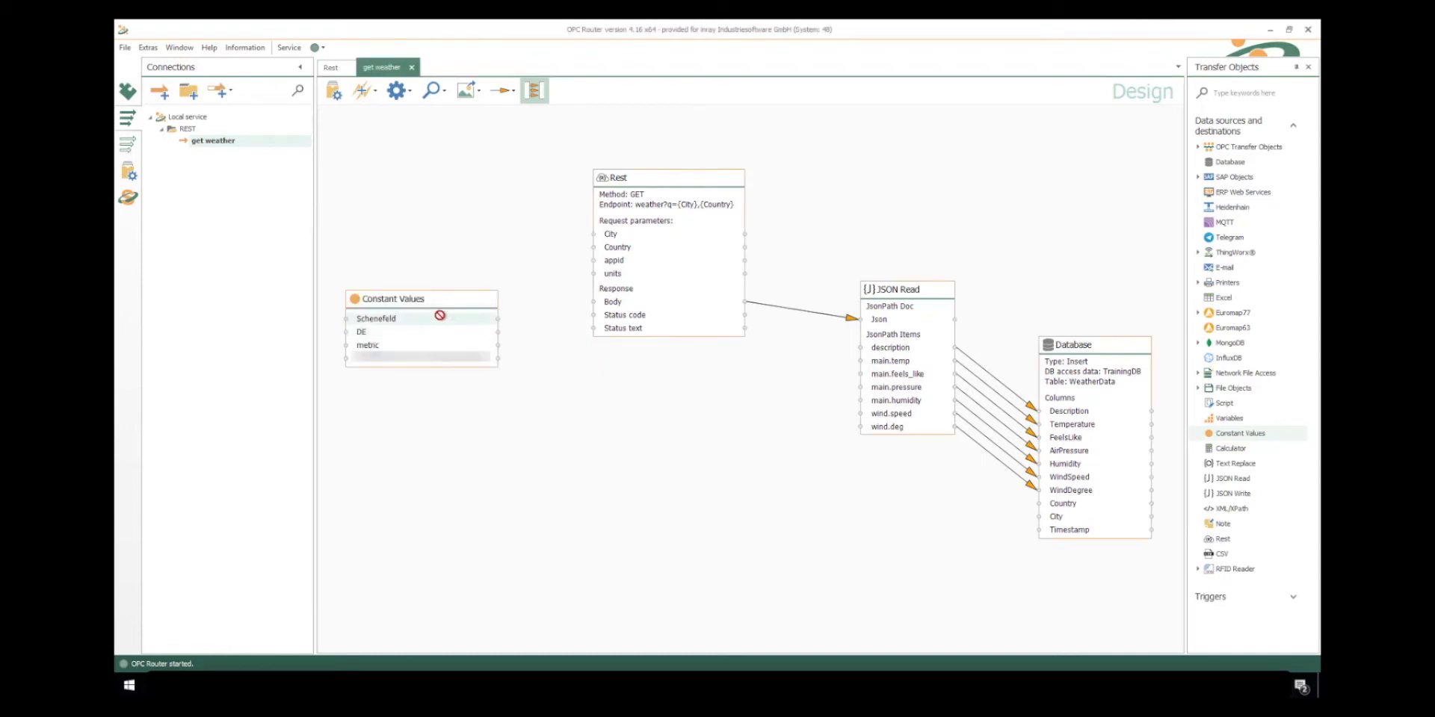
- Link the constants to the Rest request parameters: Schenefeld to City, DE to Country, metric to units and the API key to appid
{"action": "left_click_drag", "start_coordinate": [446, 322], "coordinate": [606, 233]}
{"action": "left_click_drag", "start_coordinate": [459, 332], "coordinate": [604, 248]}
{"action": "left_click_drag", "start_coordinate": [471, 346], "coordinate": [625, 273]}
{"action": "left_click_drag", "start_coordinate": [481, 369], "coordinate": [605, 275]}
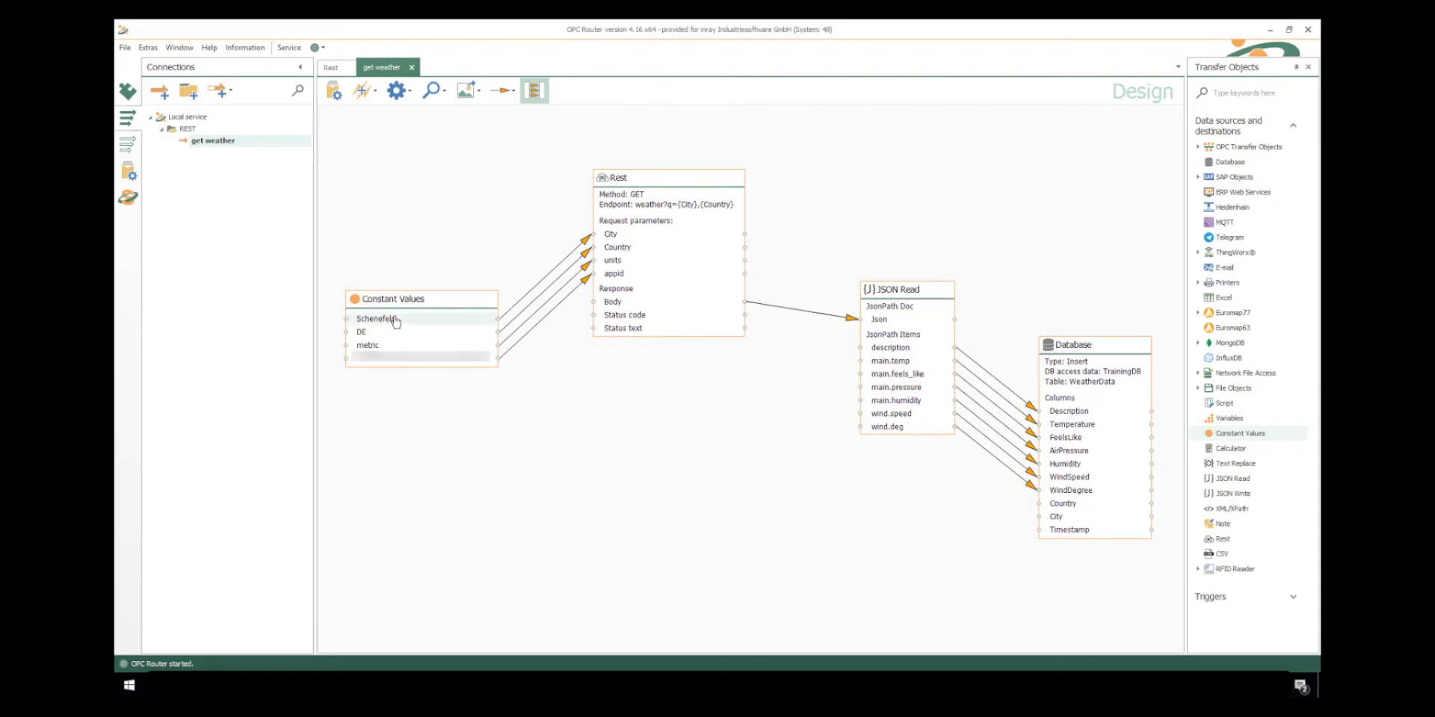
- Link the constants Schenefeld and DE to the Database object's City and Country columns
{"action": "left_click_drag", "start_coordinate": [400, 320], "coordinate": [1038, 517]}
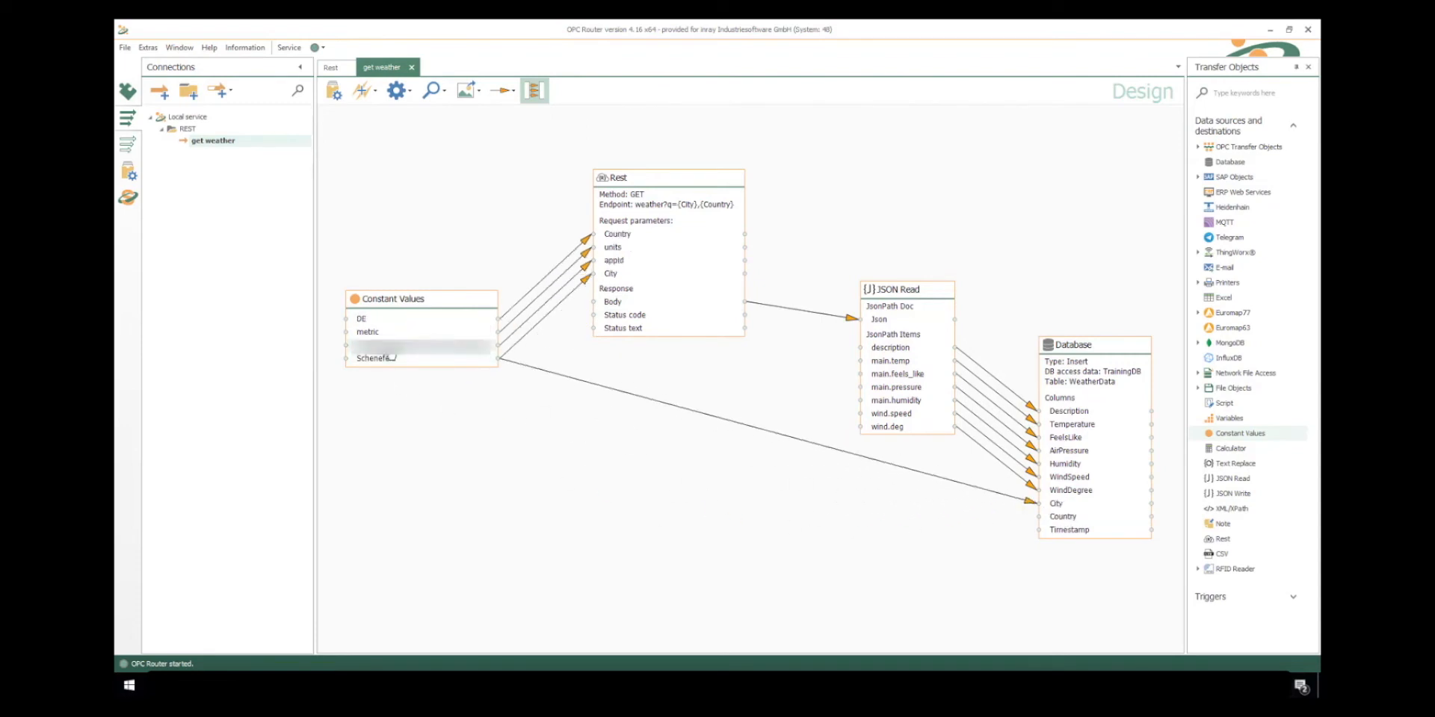
{"action": "left_click_drag", "start_coordinate": [397, 317], "coordinate": [1066, 528]}
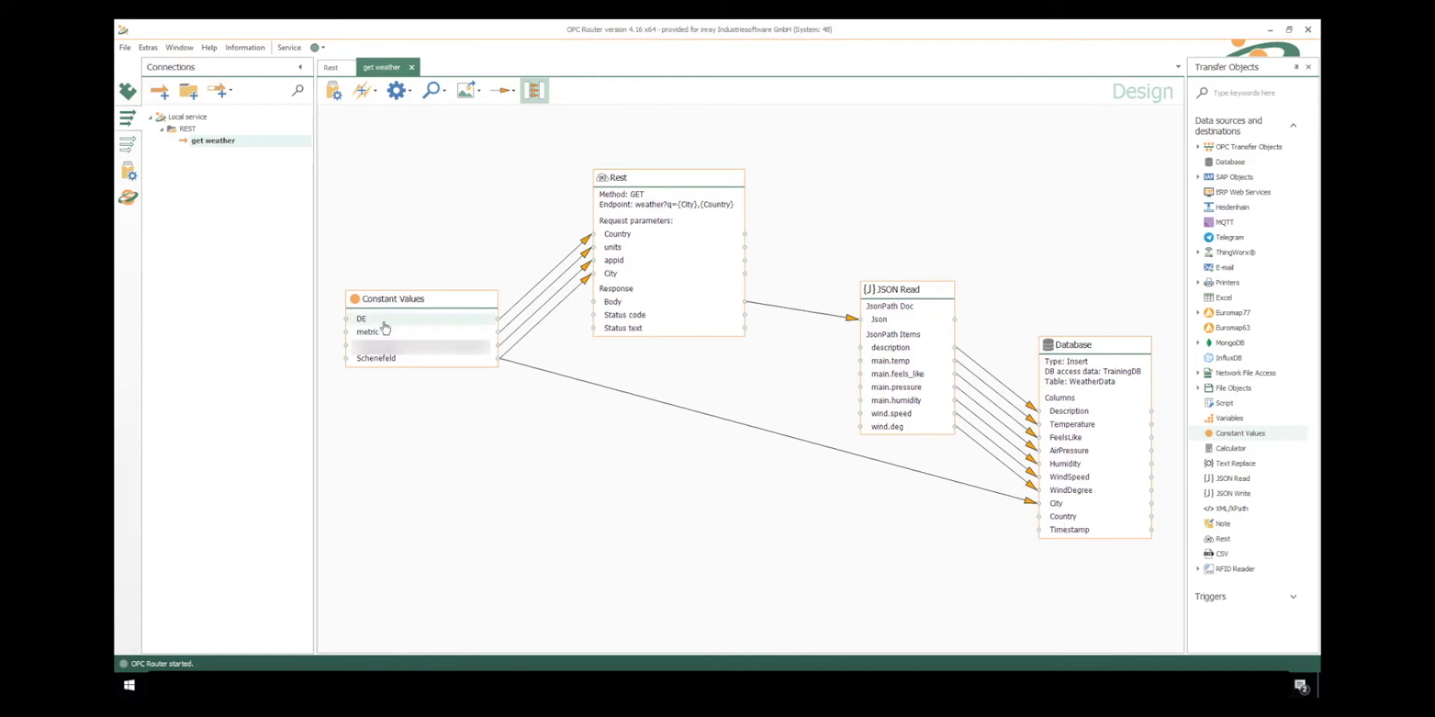
{"action": "left_click_drag", "start_coordinate": [362, 319], "coordinate": [1059, 517]}
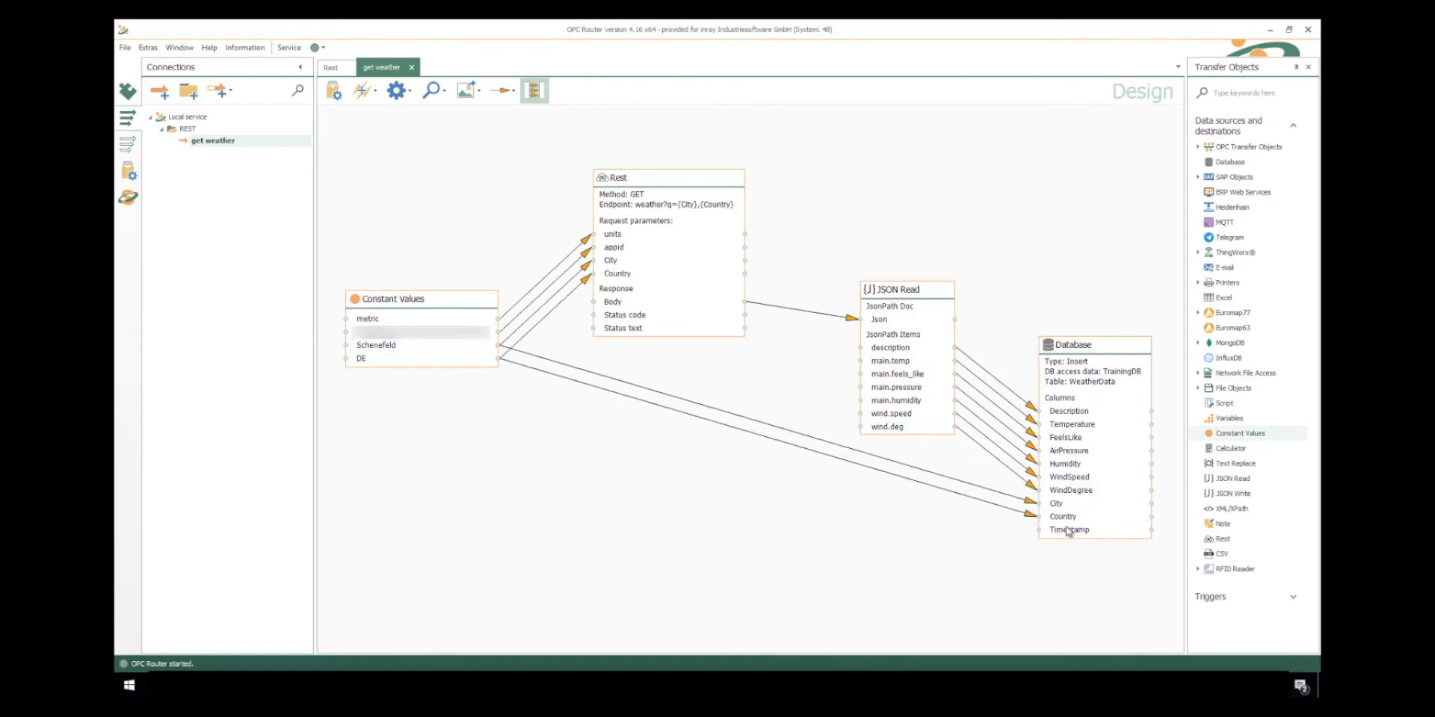
- Add a Variables object containing SystemTimeUTC and link it to the Database object's Timestamp column
{"action": "left_click_drag", "start_coordinate": [1227, 418], "coordinate": [605, 497]}
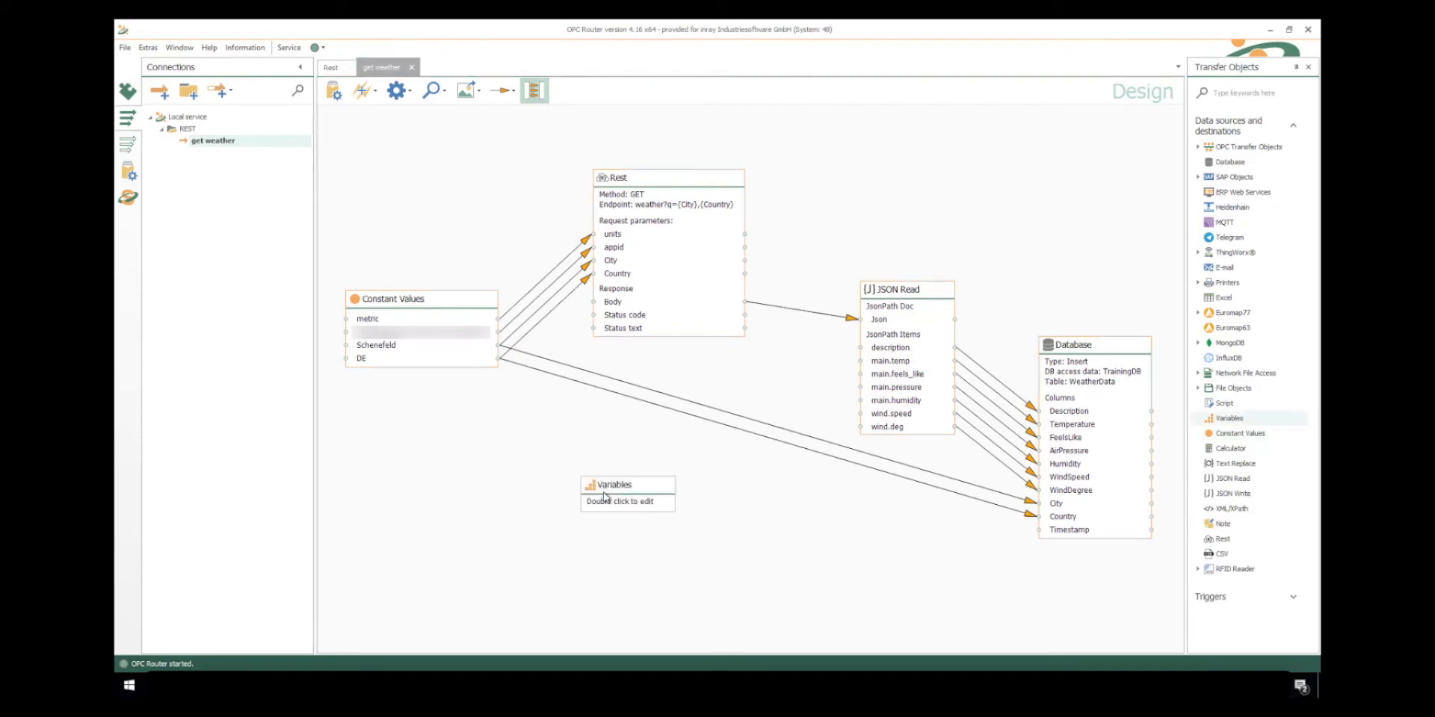
{"action": "double_click", "coordinate": [605, 497]}
{"action": "double_click", "coordinate": [637, 392]}
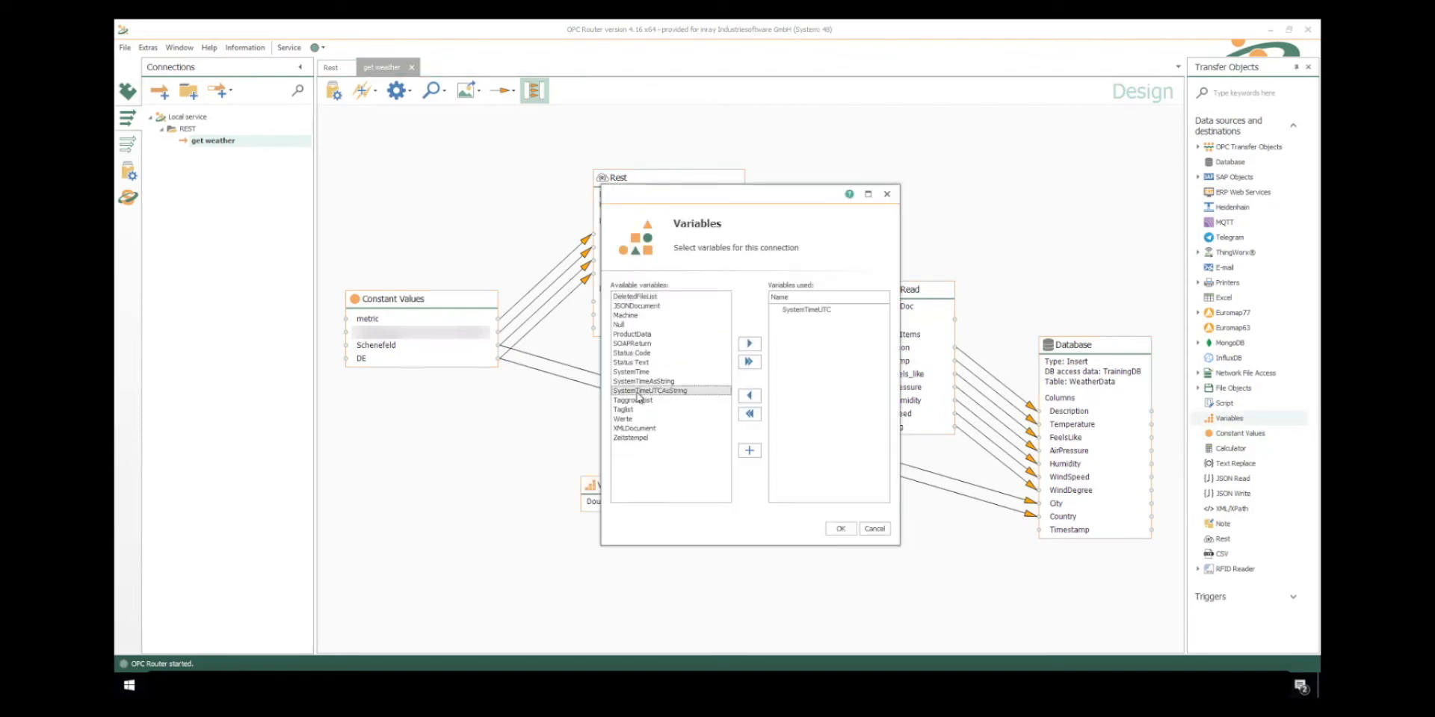
{"action": "left_click", "coordinate": [842, 529]}
{"action": "left_click_drag", "start_coordinate": [637, 505], "coordinate": [1062, 532]}
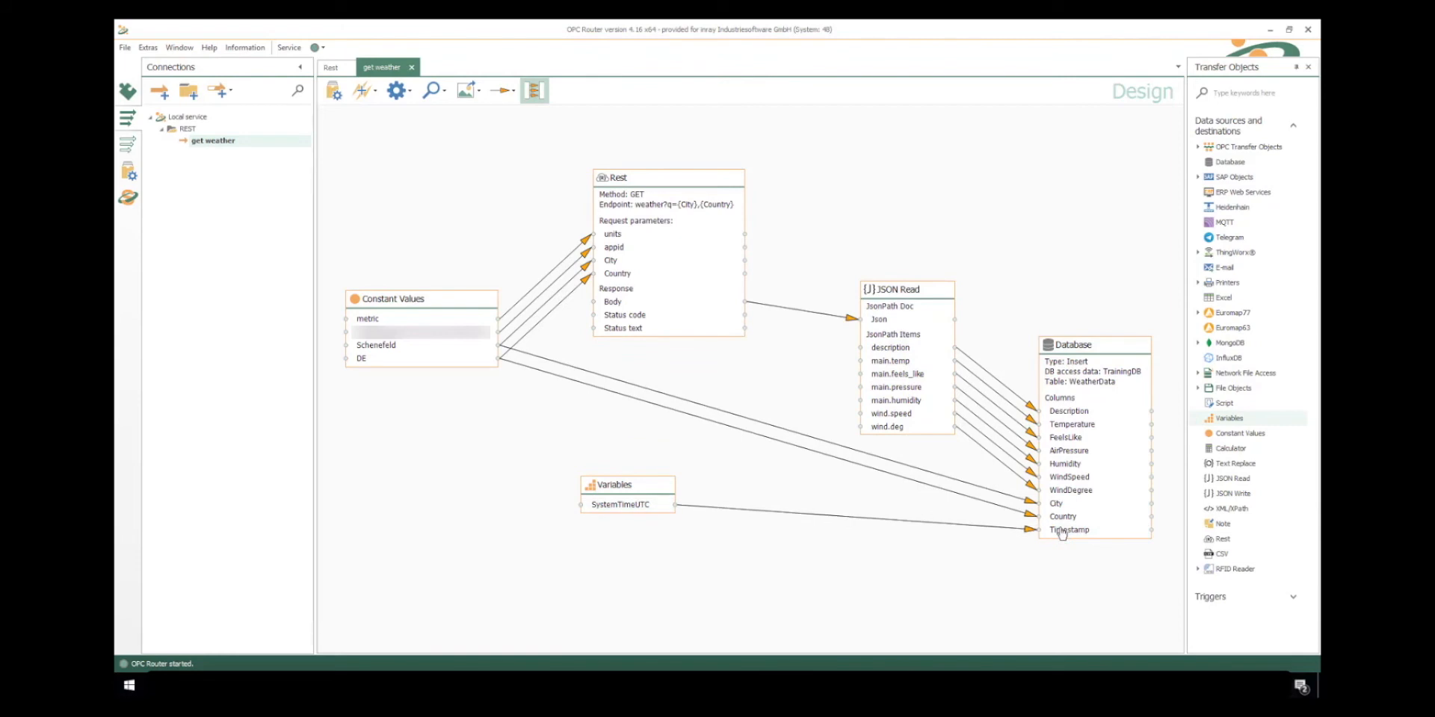
- Add a periodic Time trigger above the Constant Values object with a transfer interval of 5 seconds
{"action": "left_click", "coordinate": [1293, 596]}
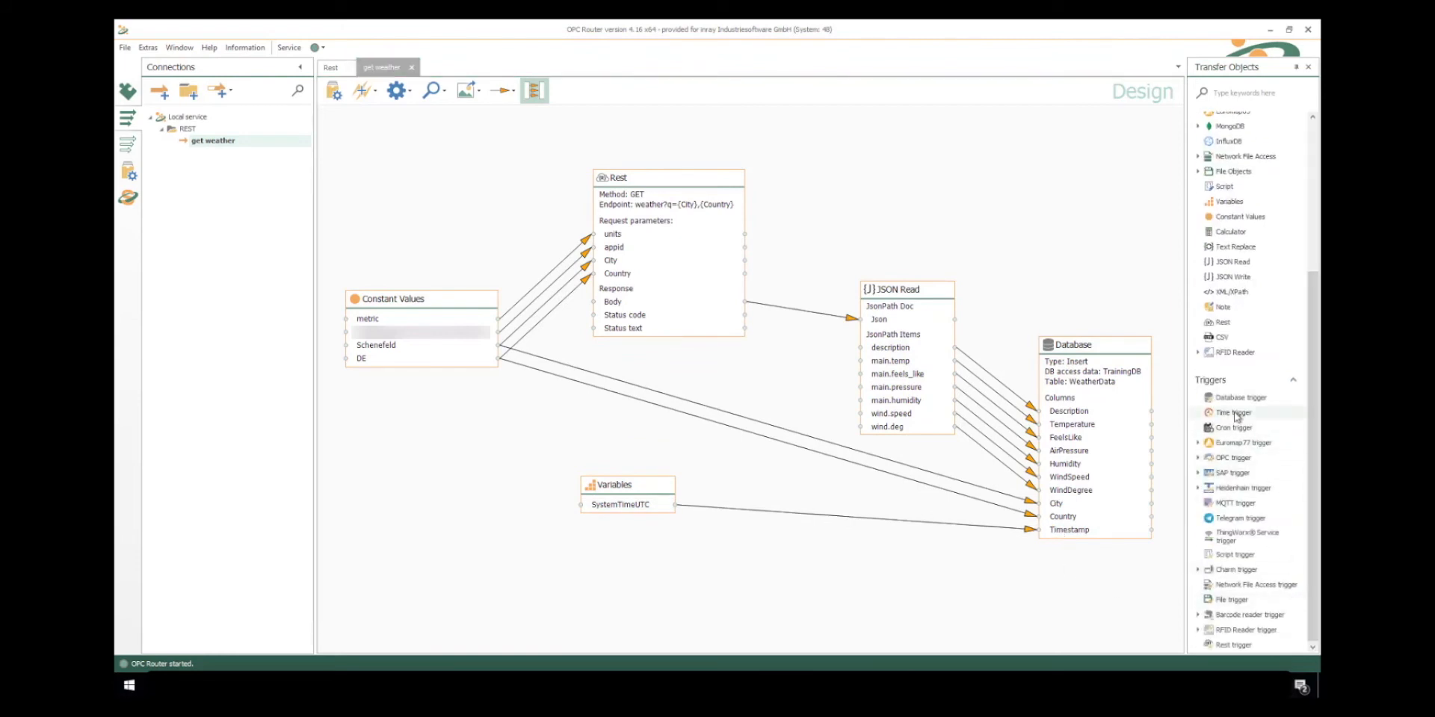
{"action": "left_click_drag", "start_coordinate": [1235, 415], "coordinate": [422, 182]}
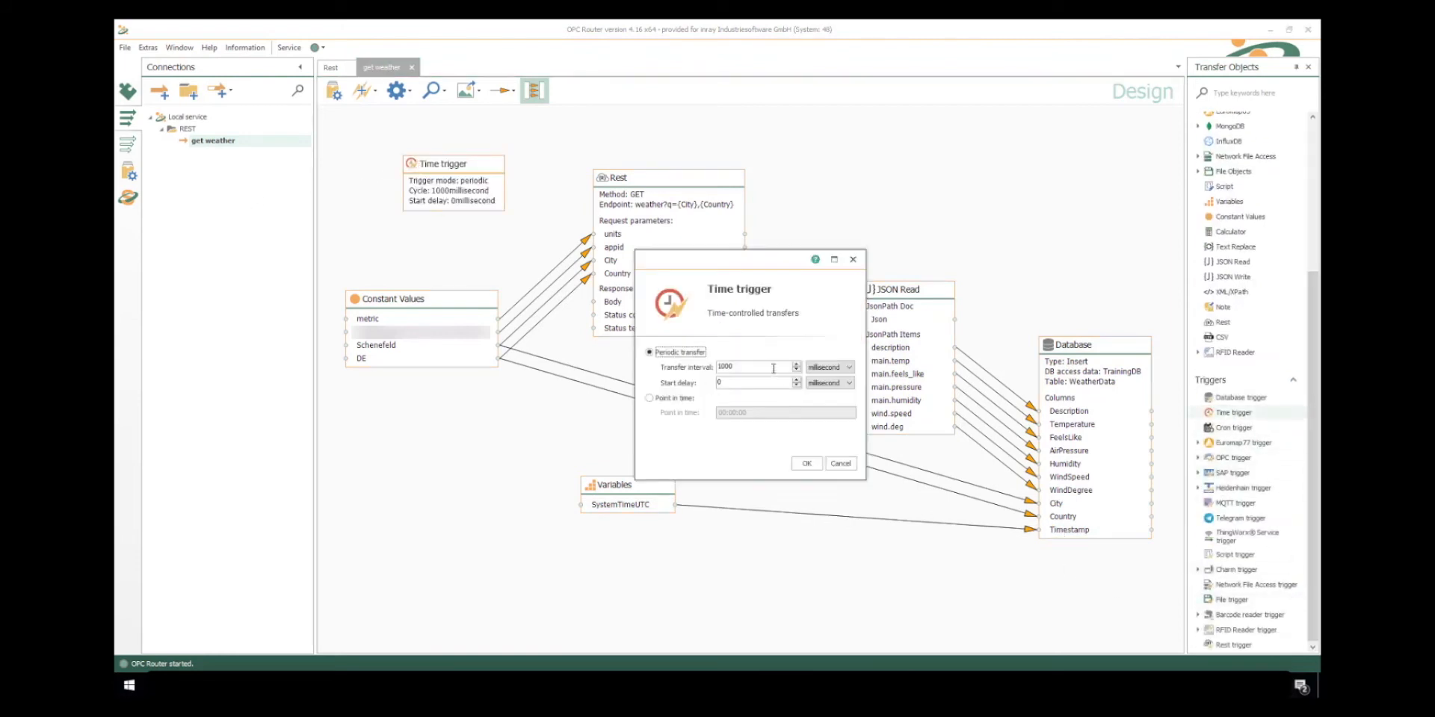
{"action": "double_click", "coordinate": [774, 366]}
{"action": "type", "text": "5"}
{"action": "left_click", "coordinate": [830, 367]}
{"action": "left_click", "coordinate": [828, 393]}
{"action": "left_click", "coordinate": [807, 464]}
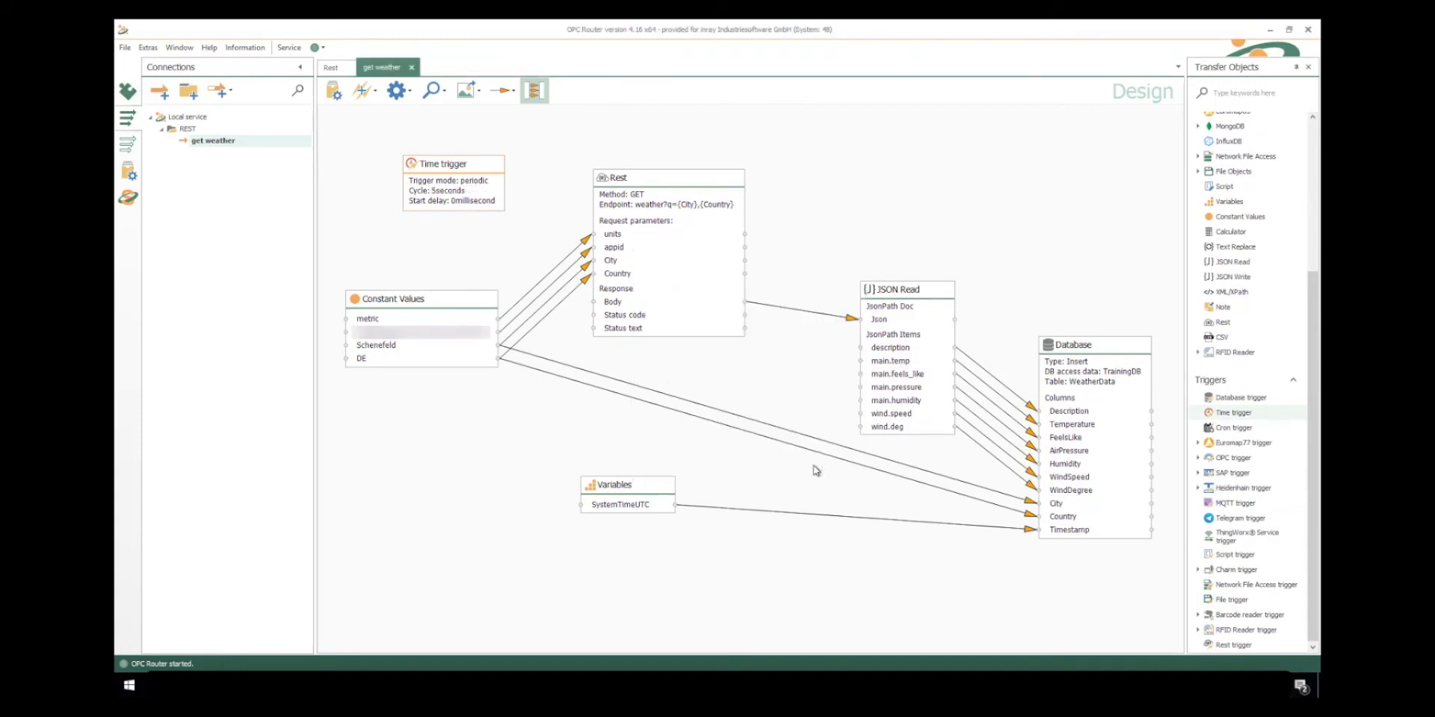
- Set the get weather connection productive and open the service's state view
{"action": "left_click", "coordinate": [331, 90]}
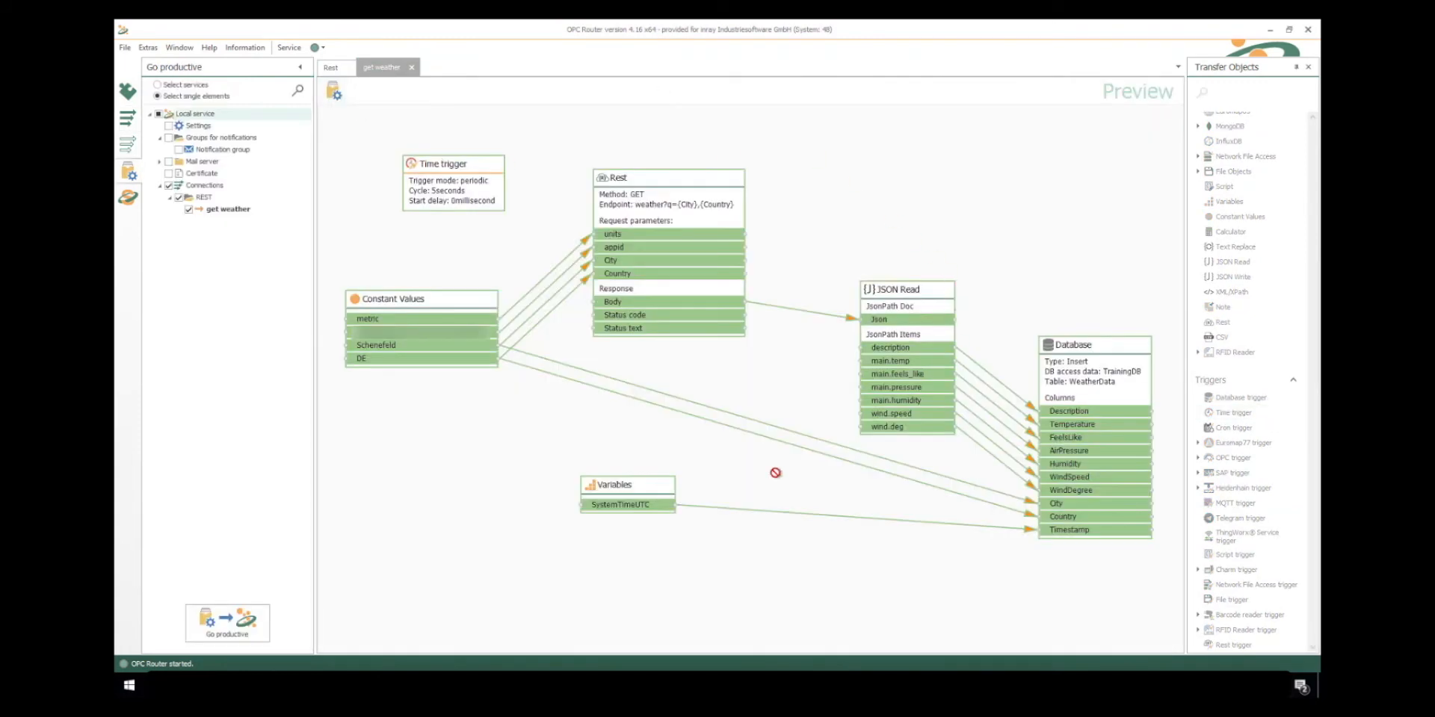
{"action": "left_click", "coordinate": [338, 93]}
{"action": "left_click", "coordinate": [128, 198]}
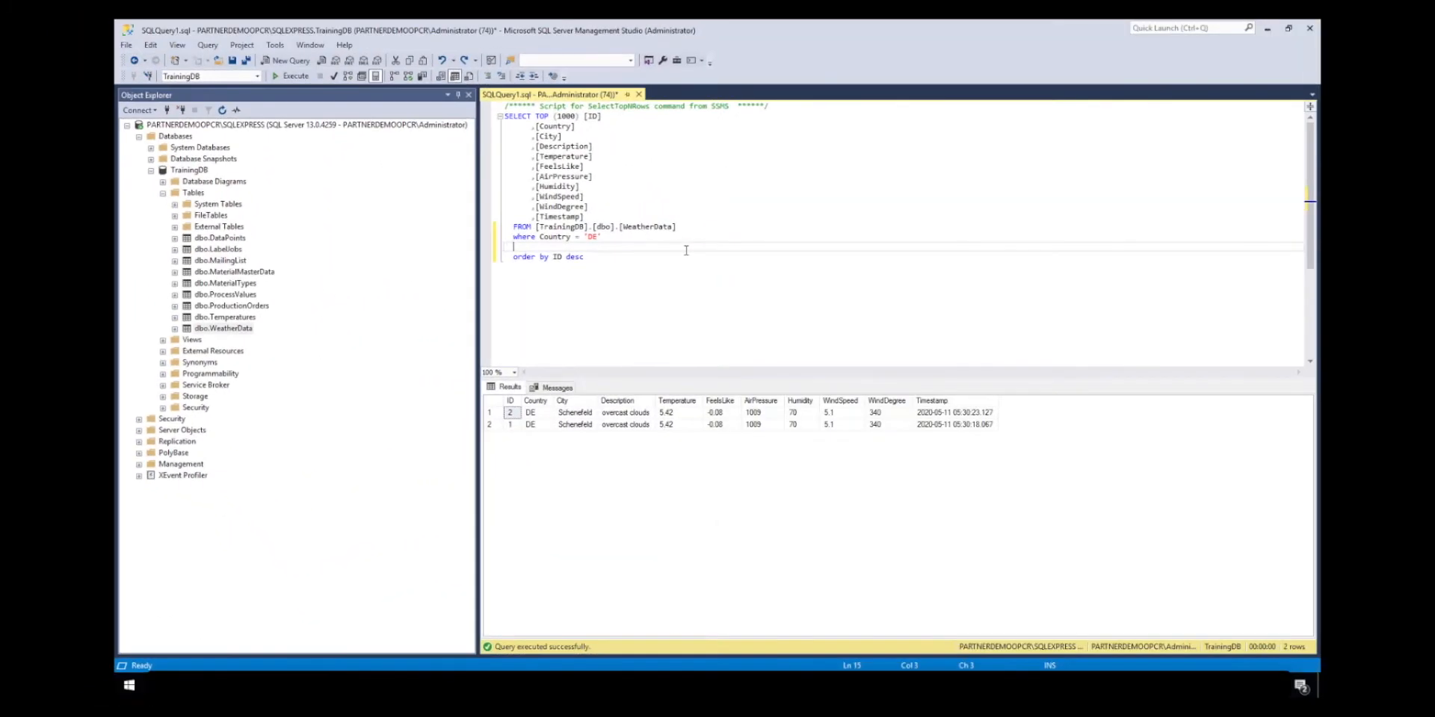
- Switch to SQL Server Management Studio and rerun the WeatherData query to check for newly inserted rows
{"action": "left_click", "coordinate": [284, 67]}
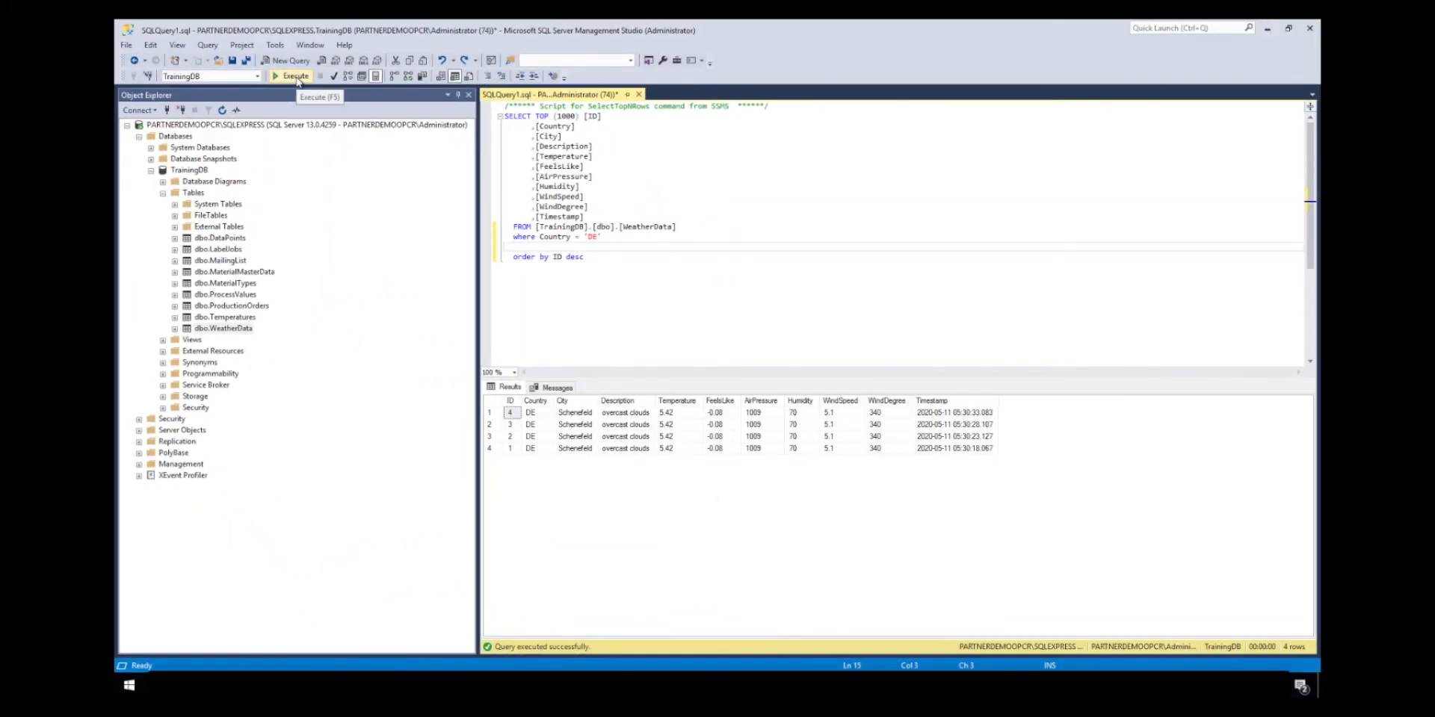
{"action": "left_click", "coordinate": [291, 77]}
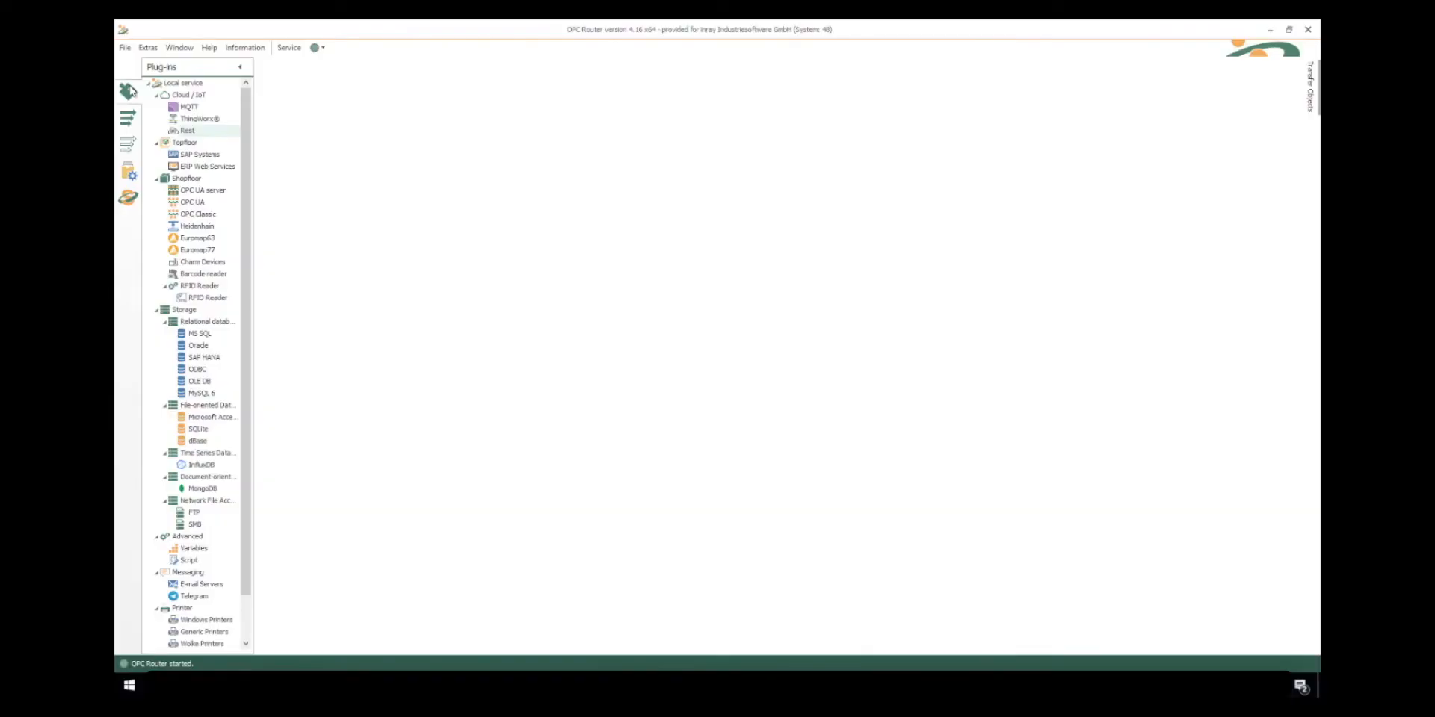
- In OPC Router, review the OPCRouterAsARESTService Rest API settings, accept them, and set the local service productive
{"action": "left_click", "coordinate": [188, 130]}
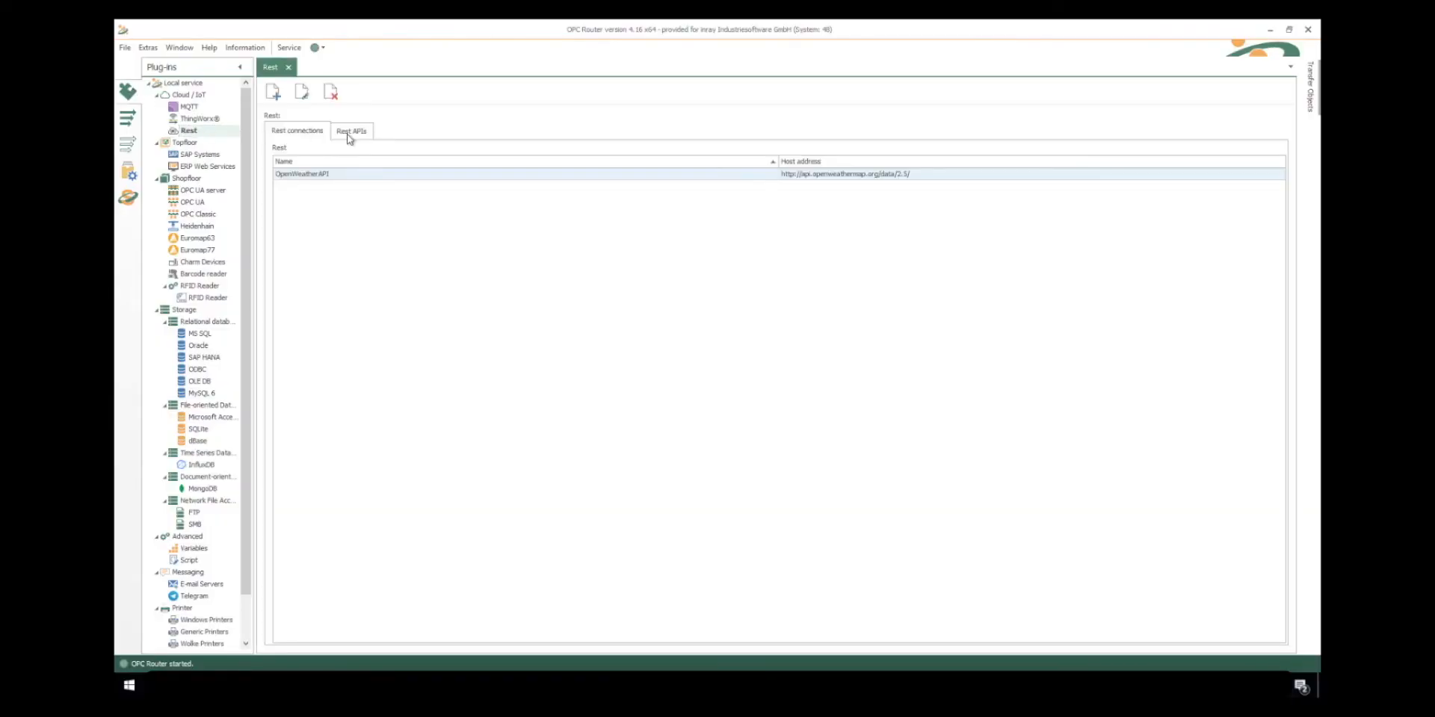
{"action": "left_click", "coordinate": [348, 133]}
{"action": "double_click", "coordinate": [441, 176]}
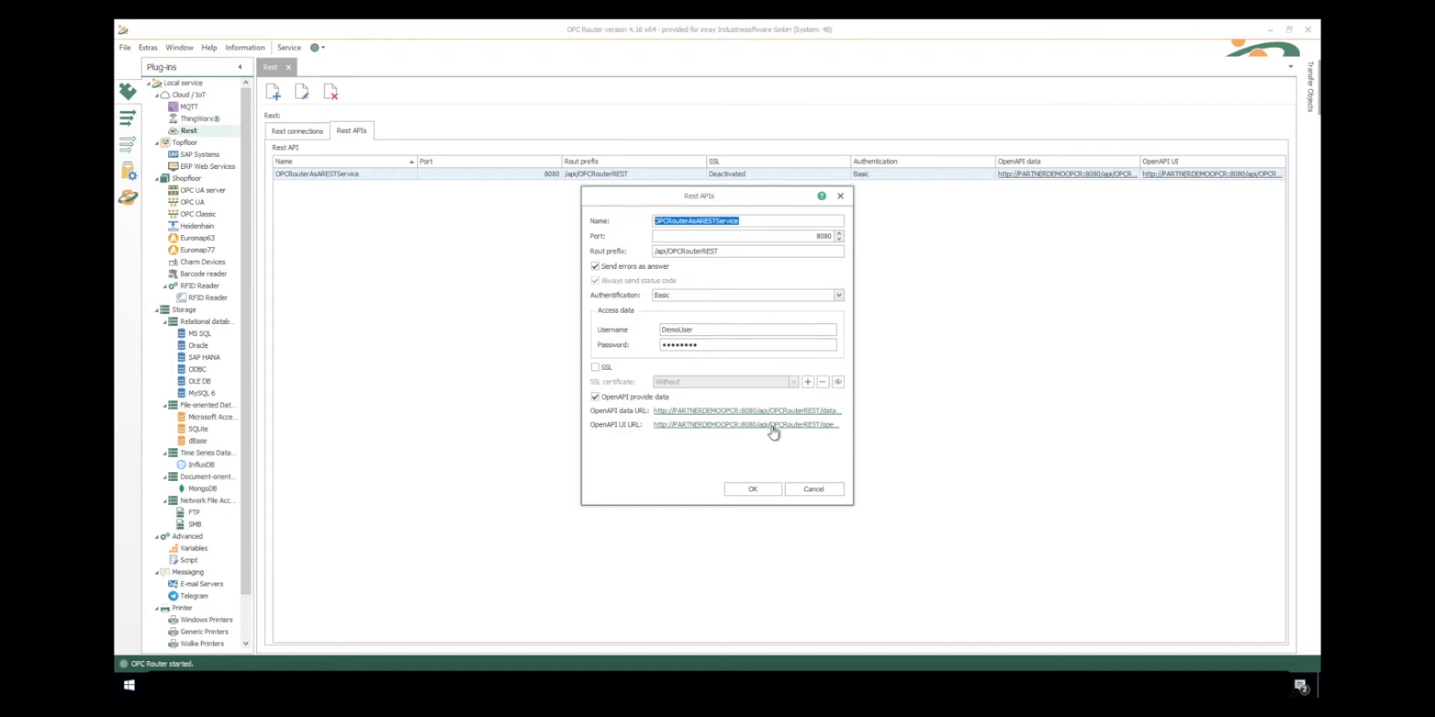
{"action": "left_click", "coordinate": [736, 490]}
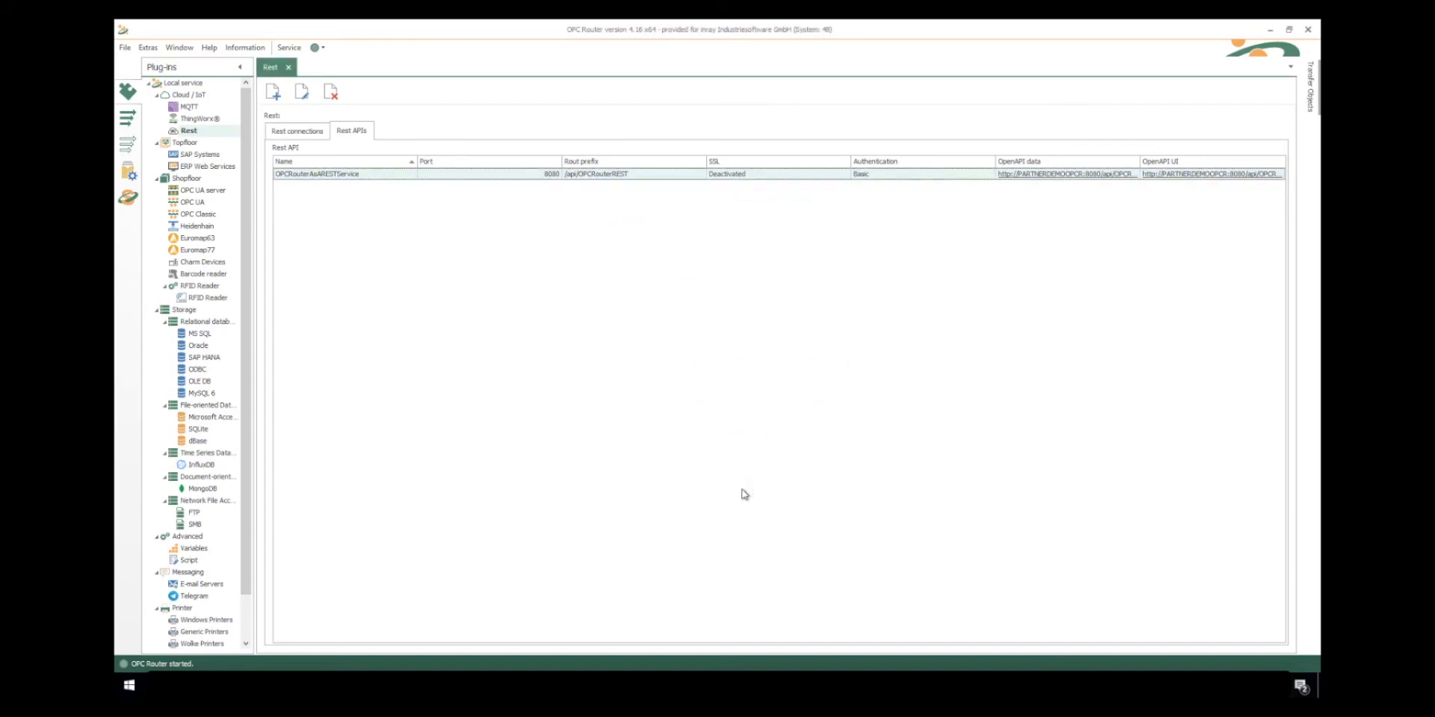
{"action": "left_click", "coordinate": [128, 171]}
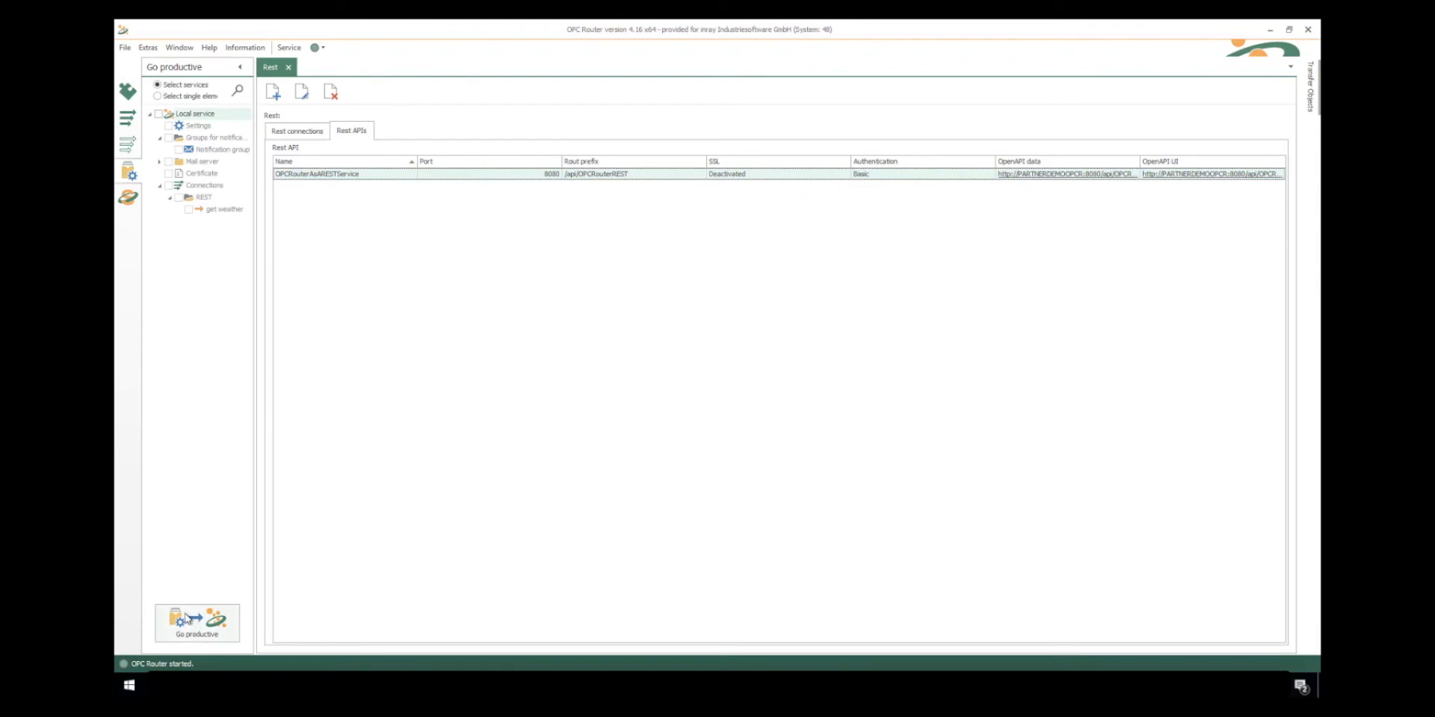
{"action": "left_click", "coordinate": [129, 197]}
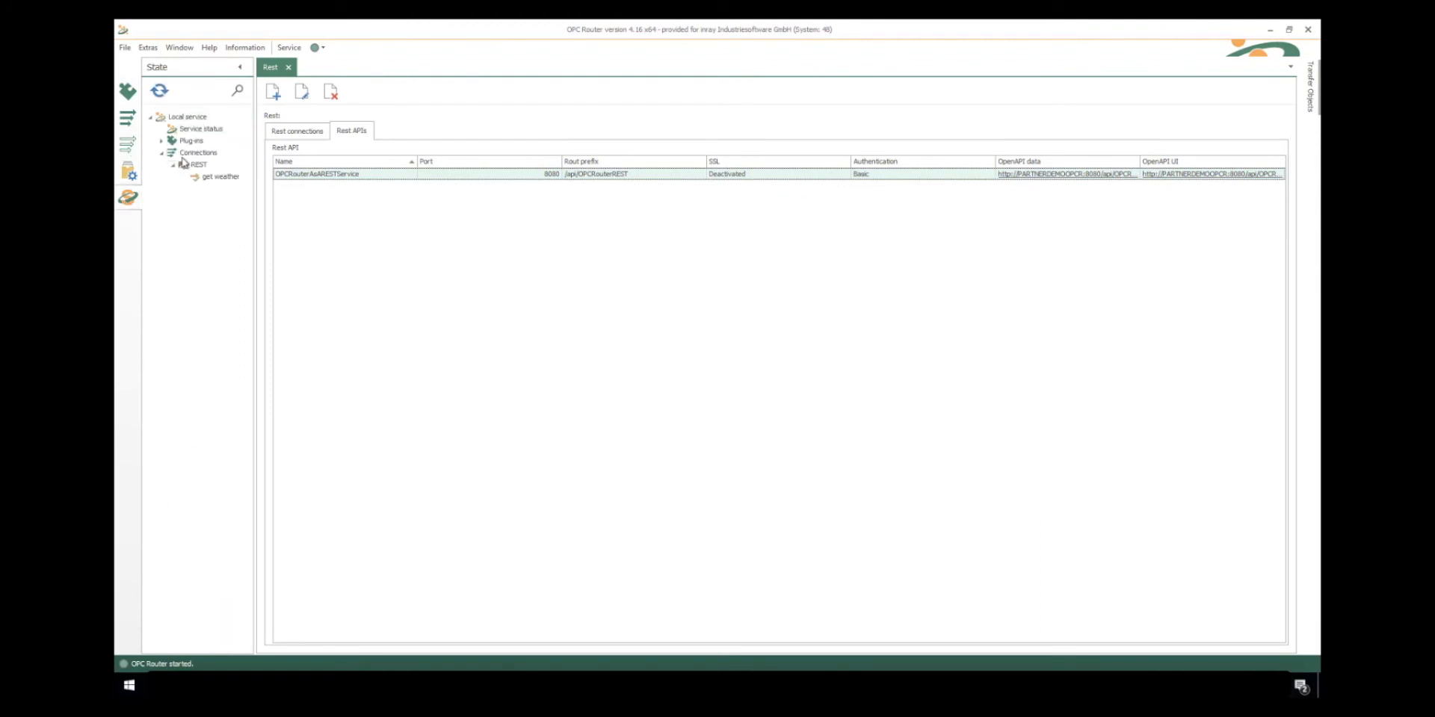
- Open the OPCRouterAsARESTService OpenAPI UI link in Google Chrome without making it the permanent default app
{"action": "left_click", "coordinate": [1037, 176]}
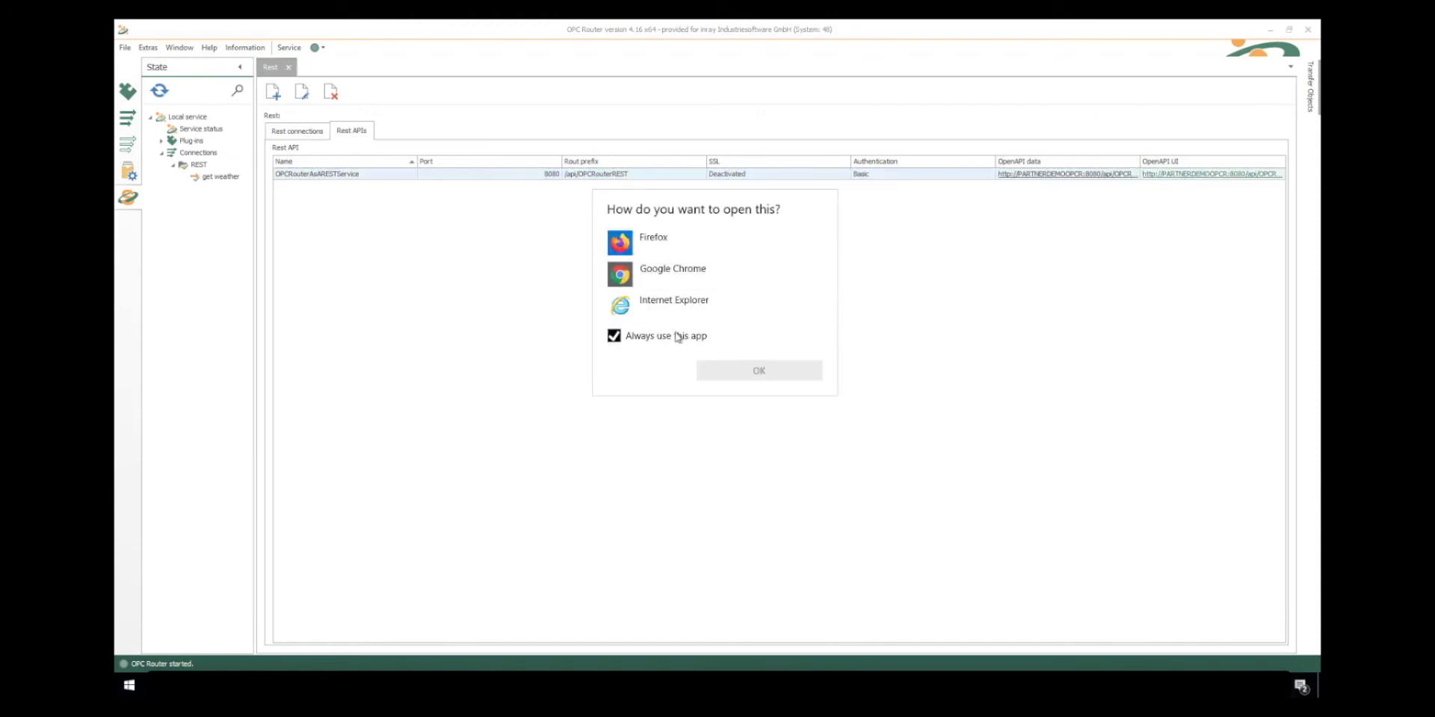
{"action": "left_click", "coordinate": [678, 337]}
{"action": "left_click", "coordinate": [673, 274]}
{"action": "left_click", "coordinate": [756, 370]}
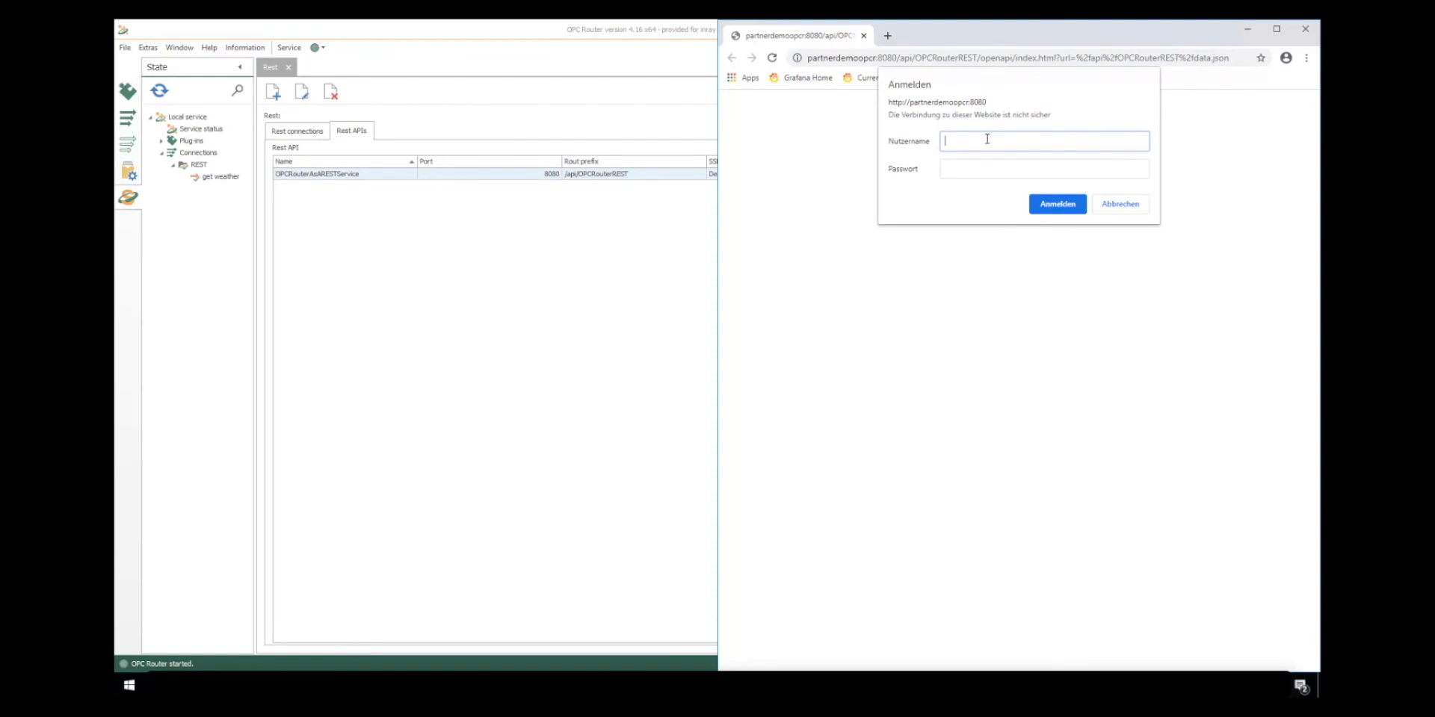
- Sign in to the REST service page with the configured username and password
{"action": "type", "text": "ser"}
{"action": "key", "text": "Tab"}
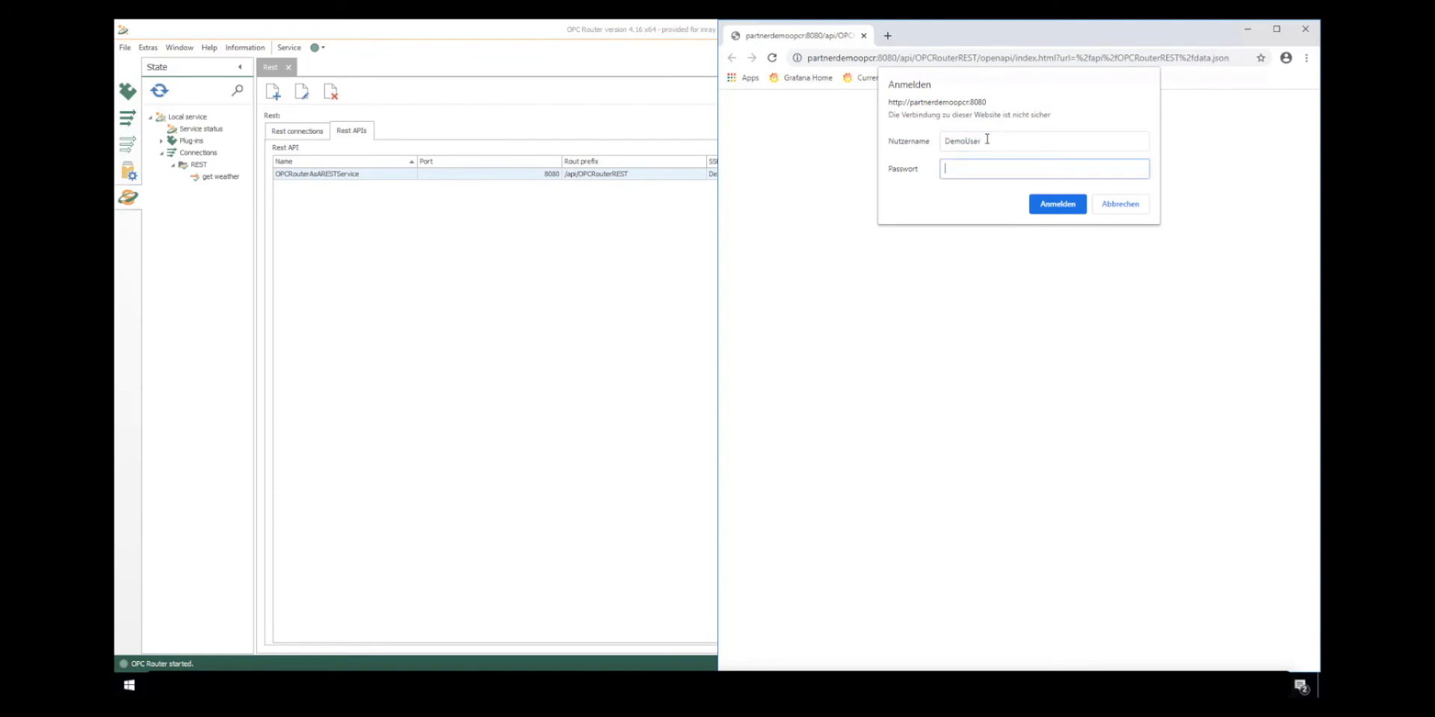
{"action": "key", "text": "Return"}
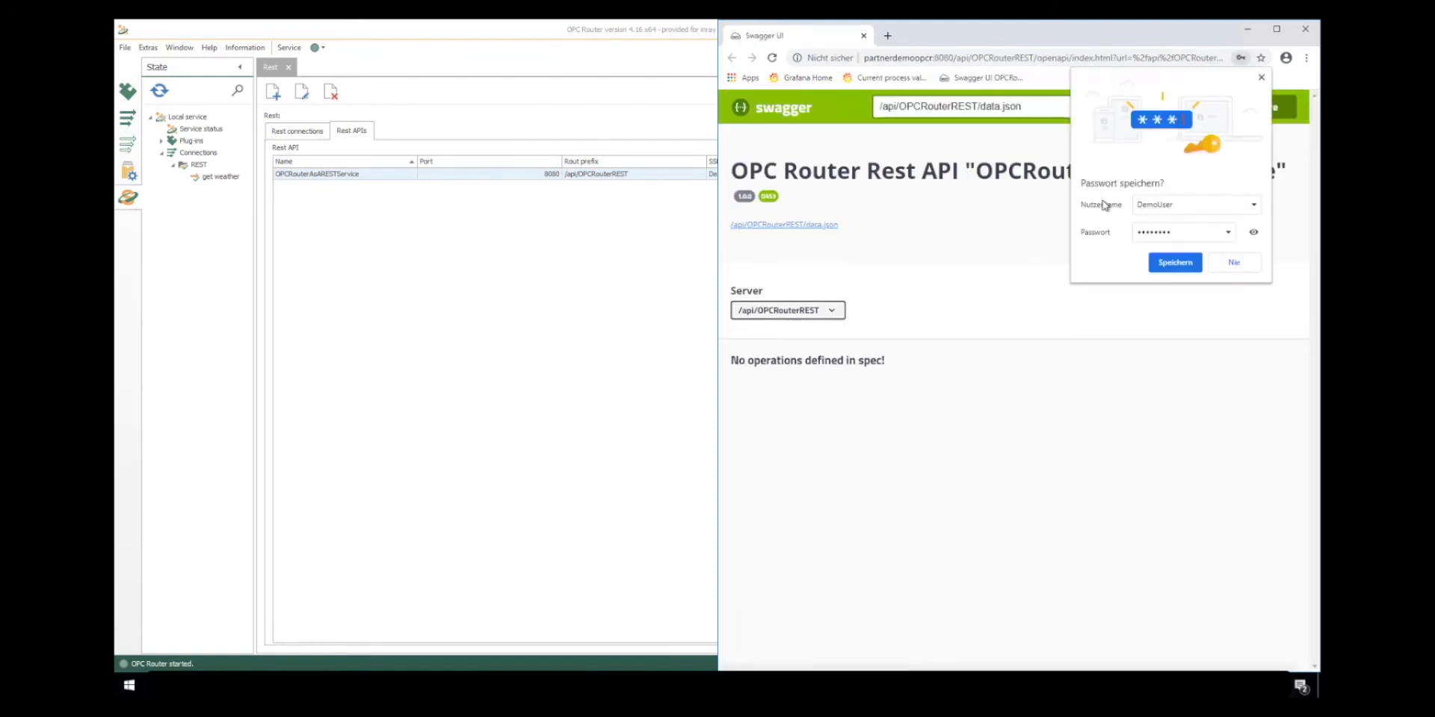
- Check the server selection on the Swagger page and view the API's data.json definition
{"action": "left_click", "coordinate": [834, 312]}
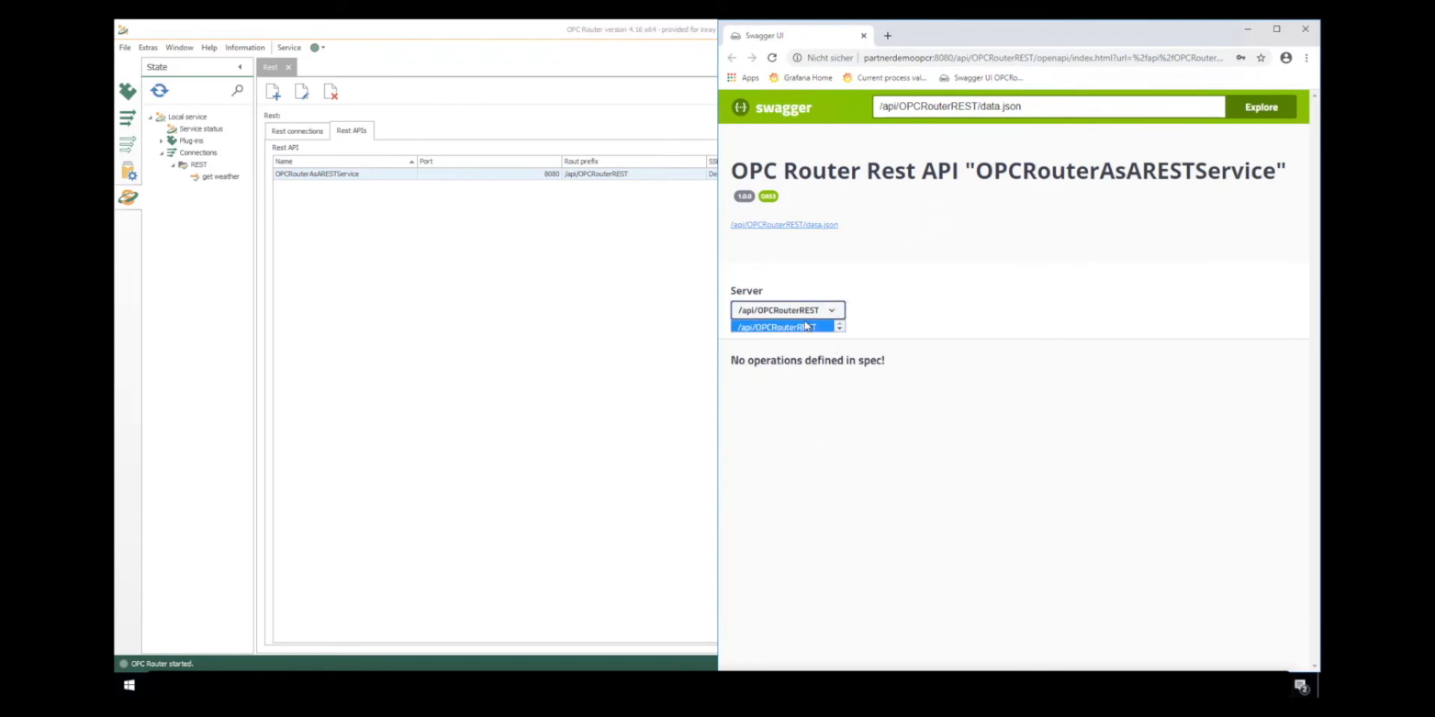
{"action": "left_click", "coordinate": [827, 224]}
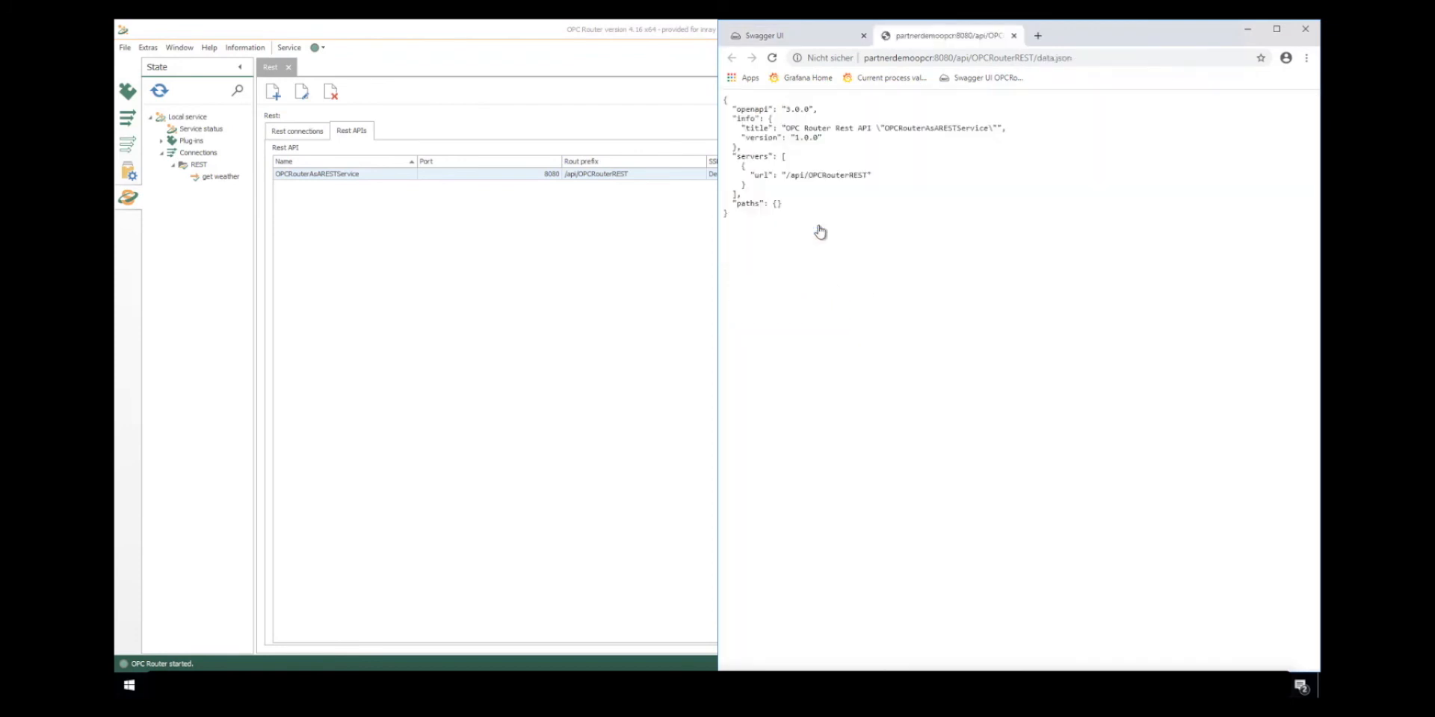
{"action": "left_click", "coordinate": [1013, 35]}
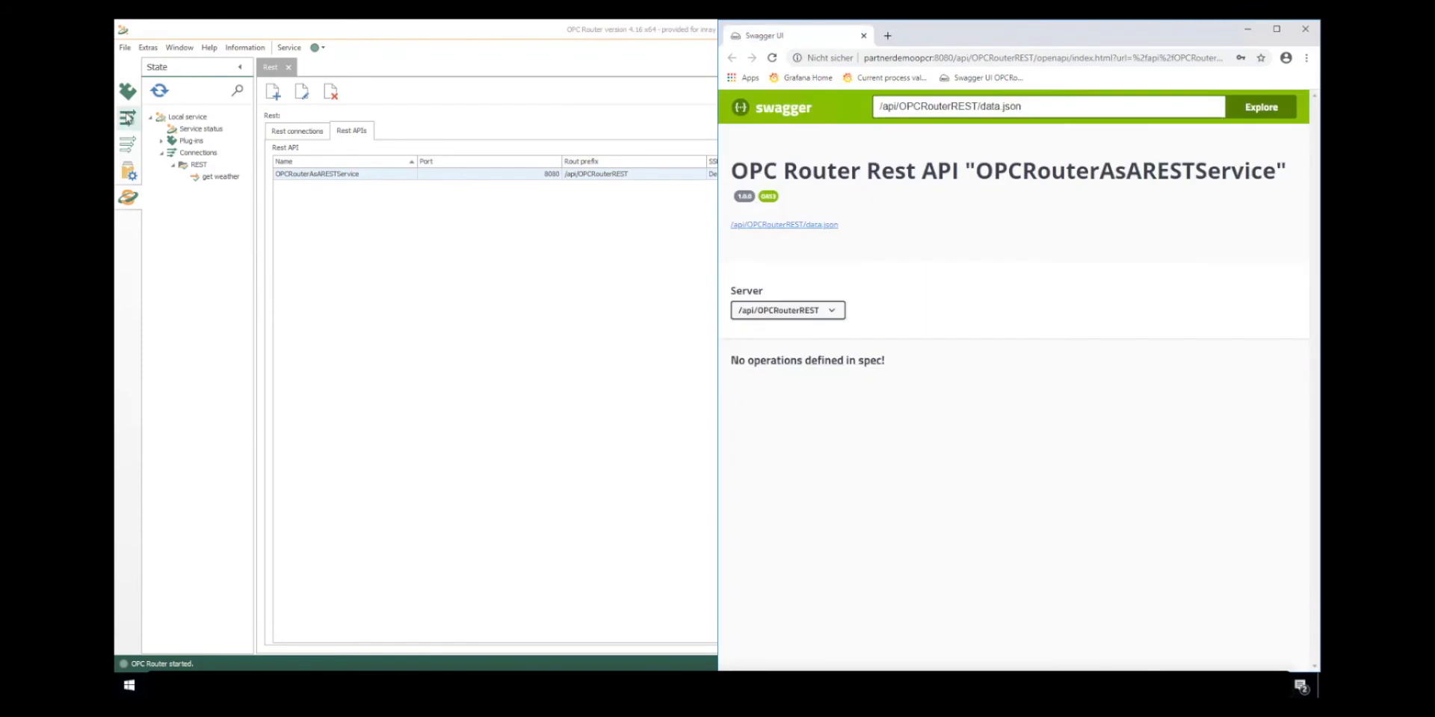
- Switch back to OPC Router and create a connection named Get Proddata in the REST folder
{"action": "left_click", "coordinate": [127, 118]}
{"action": "left_click", "coordinate": [187, 129]}
{"action": "left_click", "coordinate": [160, 91]}
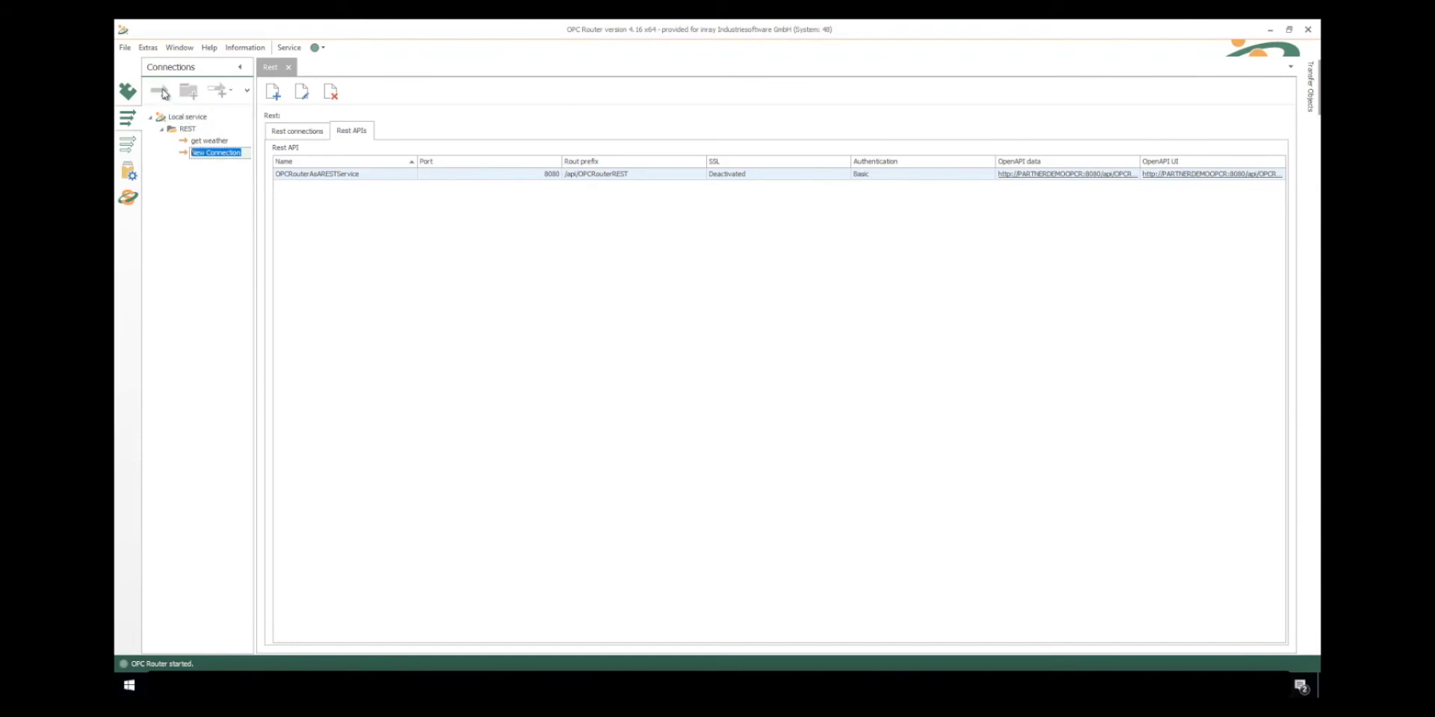
{"action": "type", "text": "Get Proddata"}
{"action": "key", "text": "Return"}
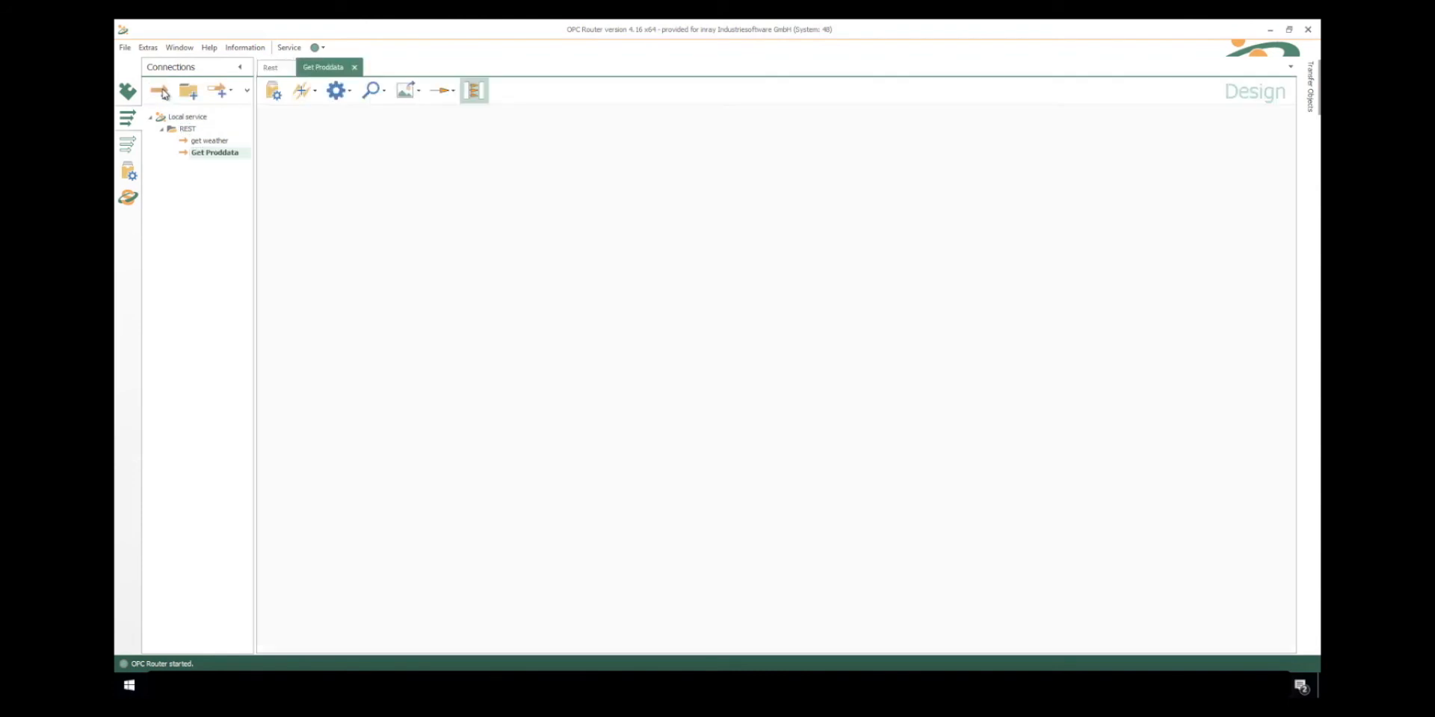
- Add a Rest trigger using the OPCRouterAsARESTService plug-in, with endpoint GetProductionOrderData and HTTP method GET
{"action": "mouse_move", "coordinate": [1309, 105]}
{"action": "left_click_drag", "start_coordinate": [1287, 176], "coordinate": [1287, 290]}
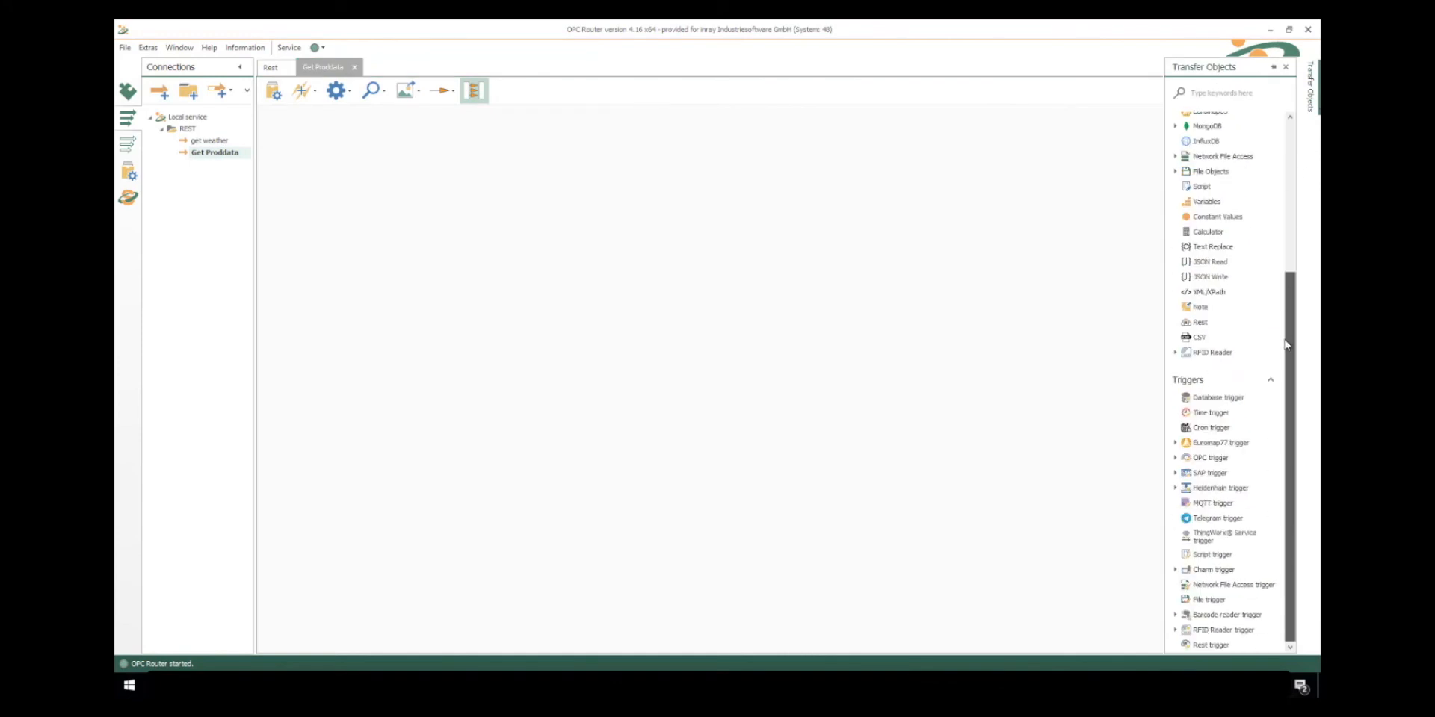
{"action": "left_click_drag", "start_coordinate": [513, 348], "coordinate": [322, 181]}
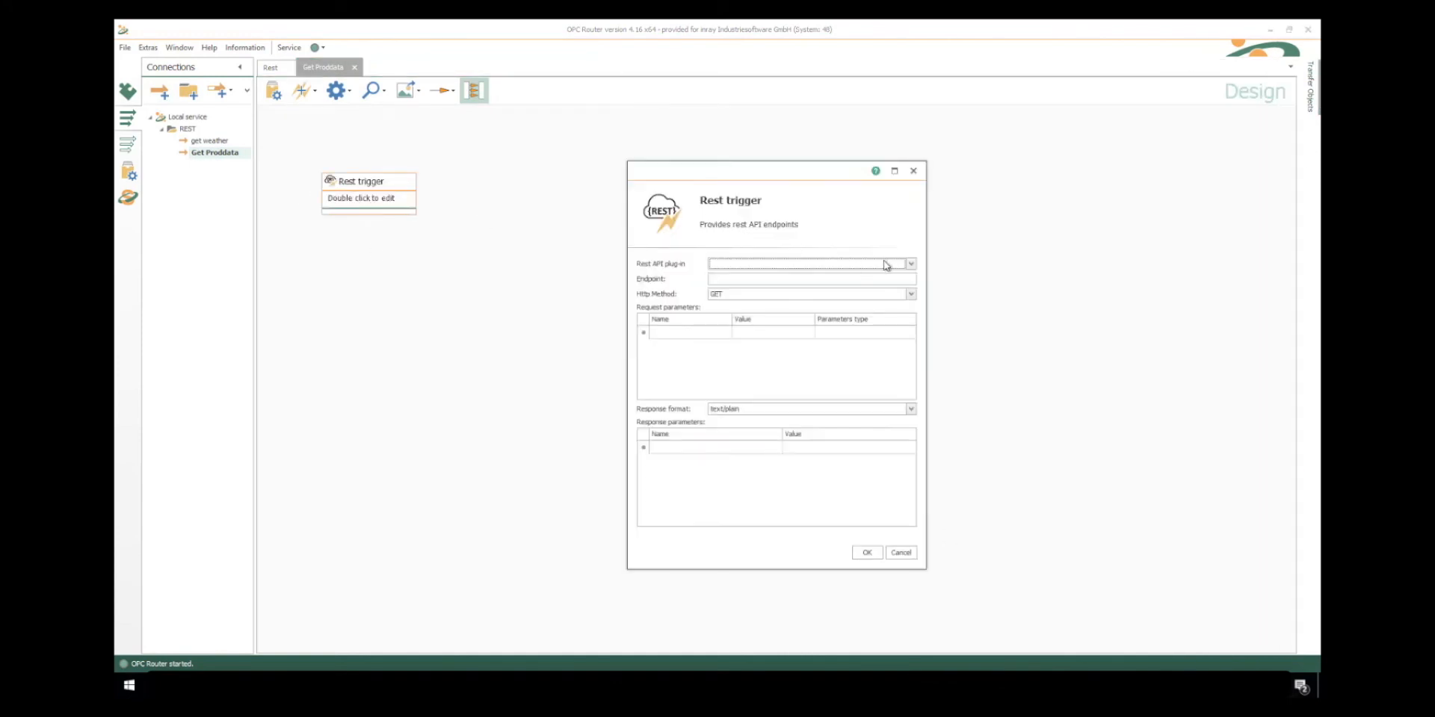
{"action": "left_click", "coordinate": [885, 264]}
{"action": "left_click", "coordinate": [783, 287]}
{"action": "left_click", "coordinate": [784, 280]}
{"action": "type", "text": "GetProductionOrderData"}
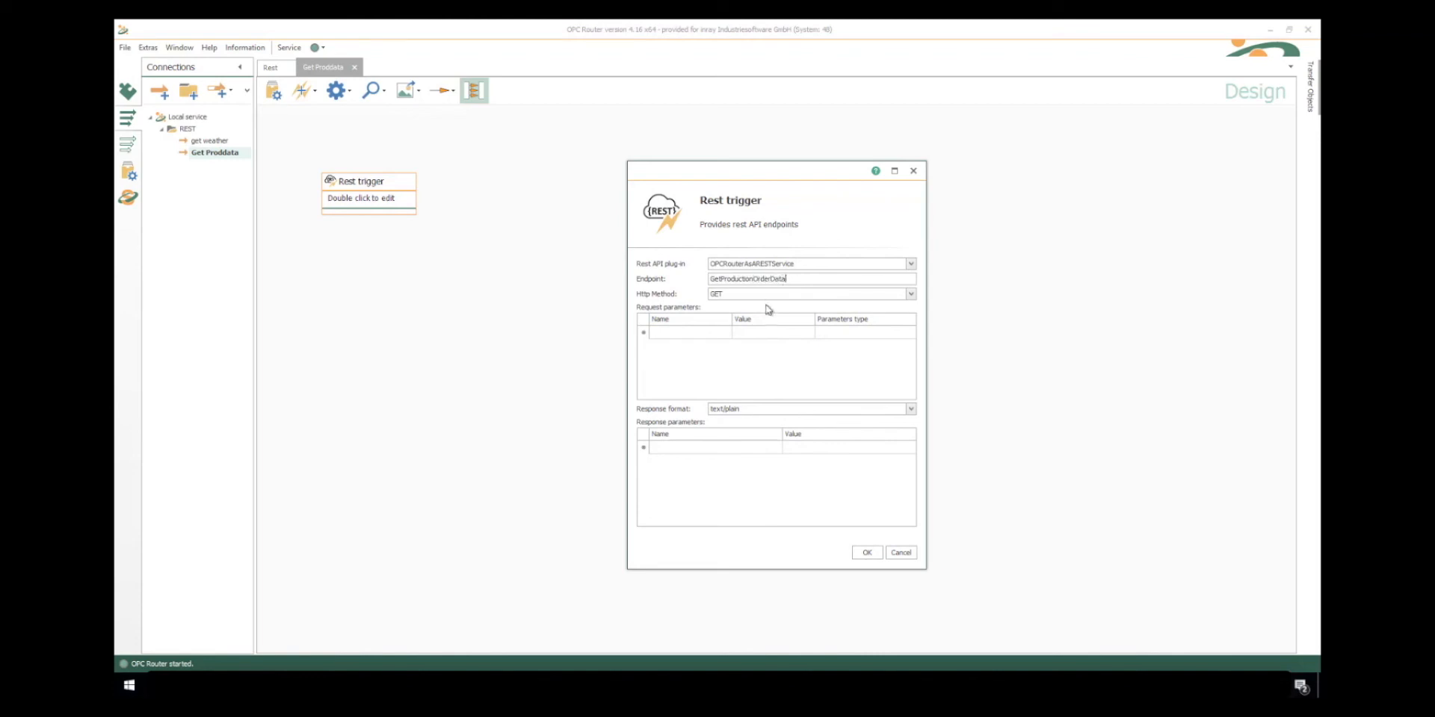
{"action": "left_click", "coordinate": [768, 294]}
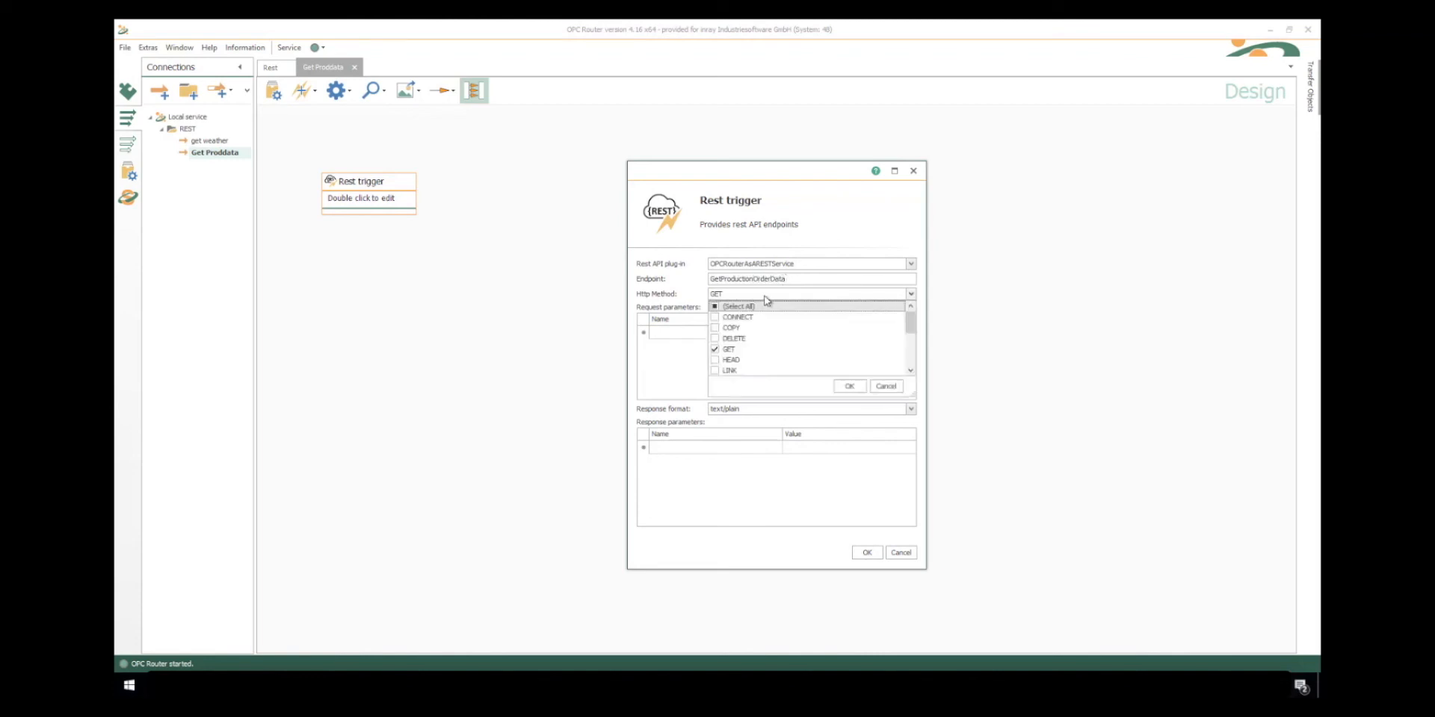
{"action": "left_click", "coordinate": [688, 295]}
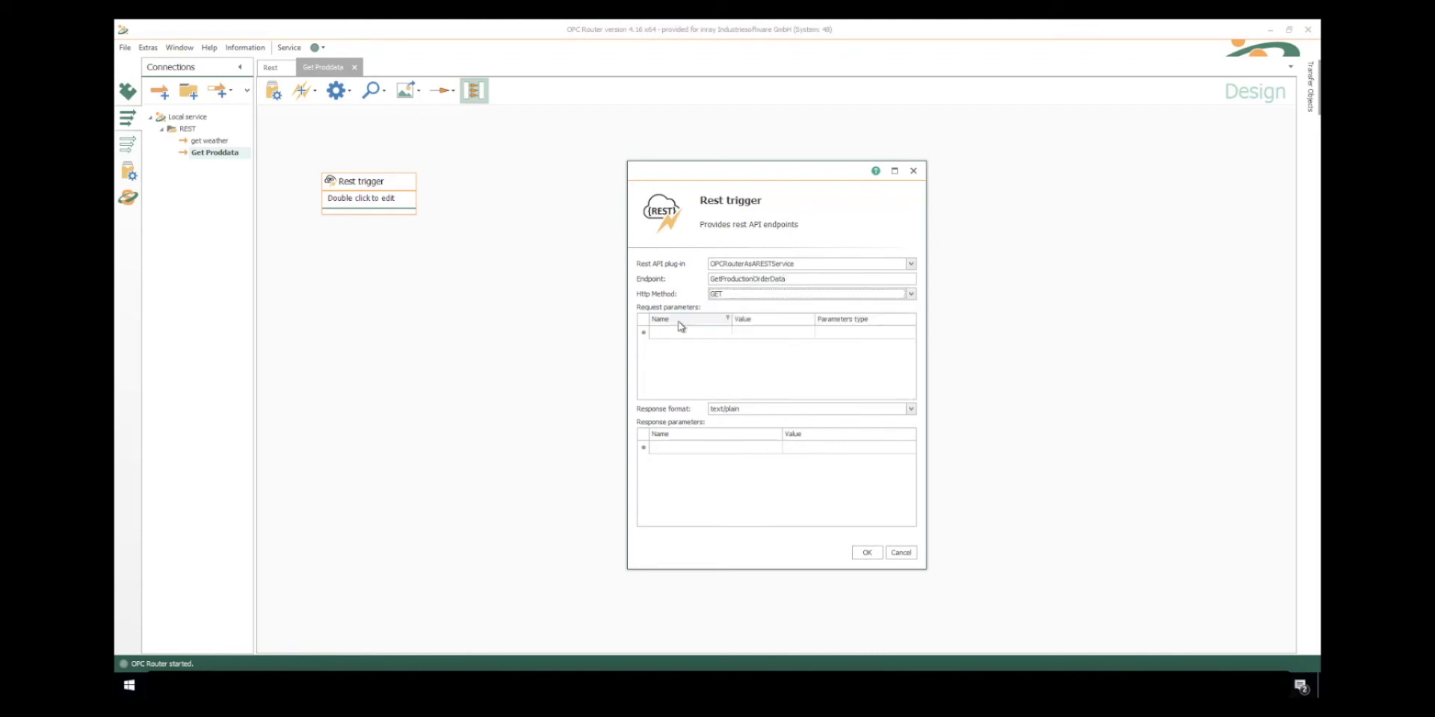
- Add the request parameters Line and PONumber to the Rest trigger, both with parameter type QueryString
{"action": "left_click", "coordinate": [680, 333]}
{"action": "type", "text": "Line"}
{"action": "key", "text": "Tab"}
{"action": "key", "text": "Tab"}
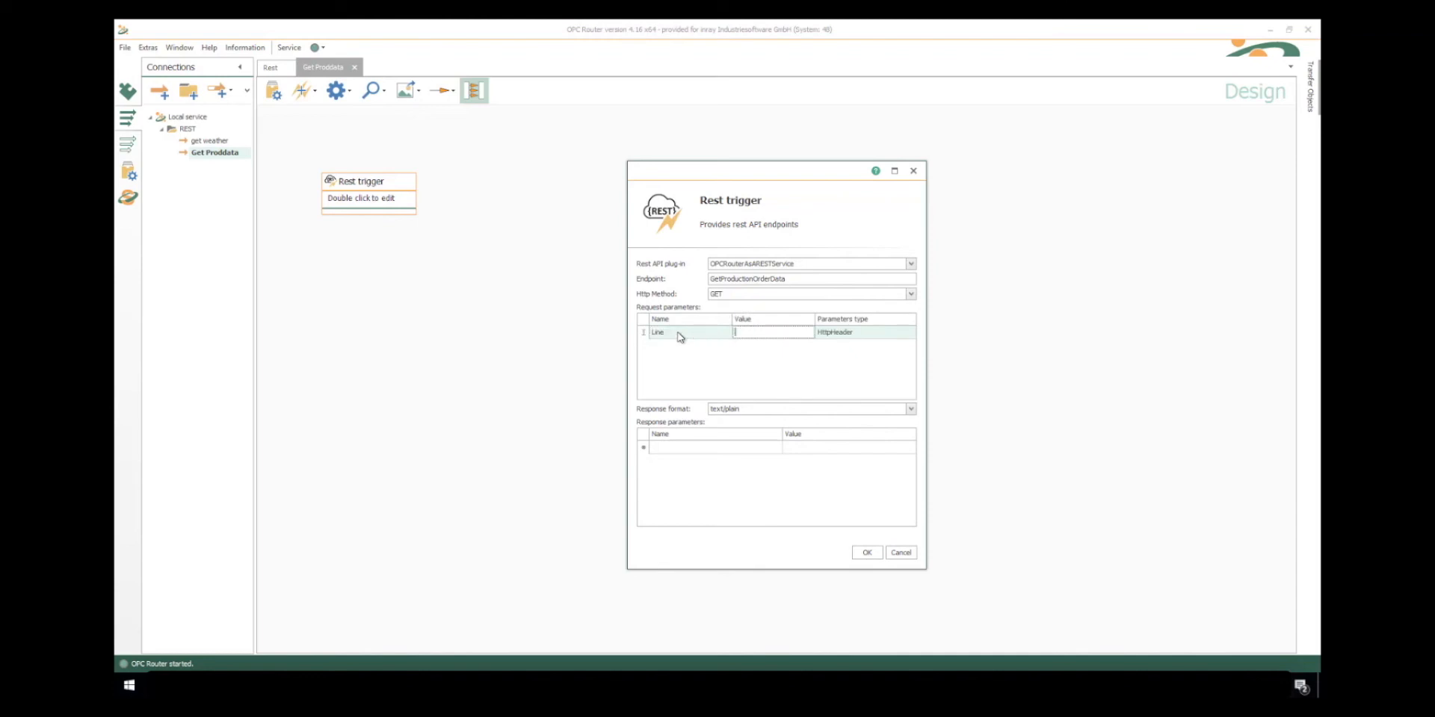
{"action": "key", "text": "q"}
{"action": "key", "text": "Return"}
{"action": "key", "text": "Tab"}
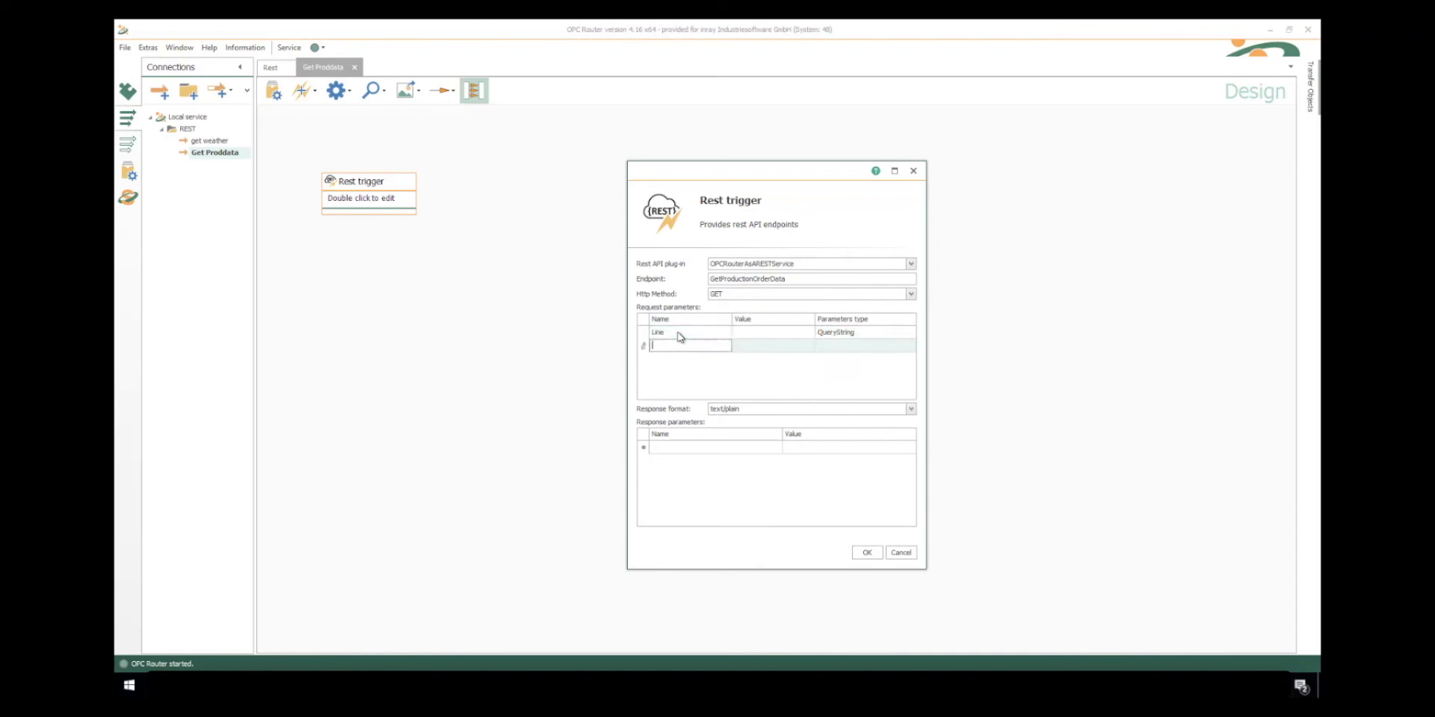
{"action": "type", "text": "PONumber"}
{"action": "key", "text": "Tab"}
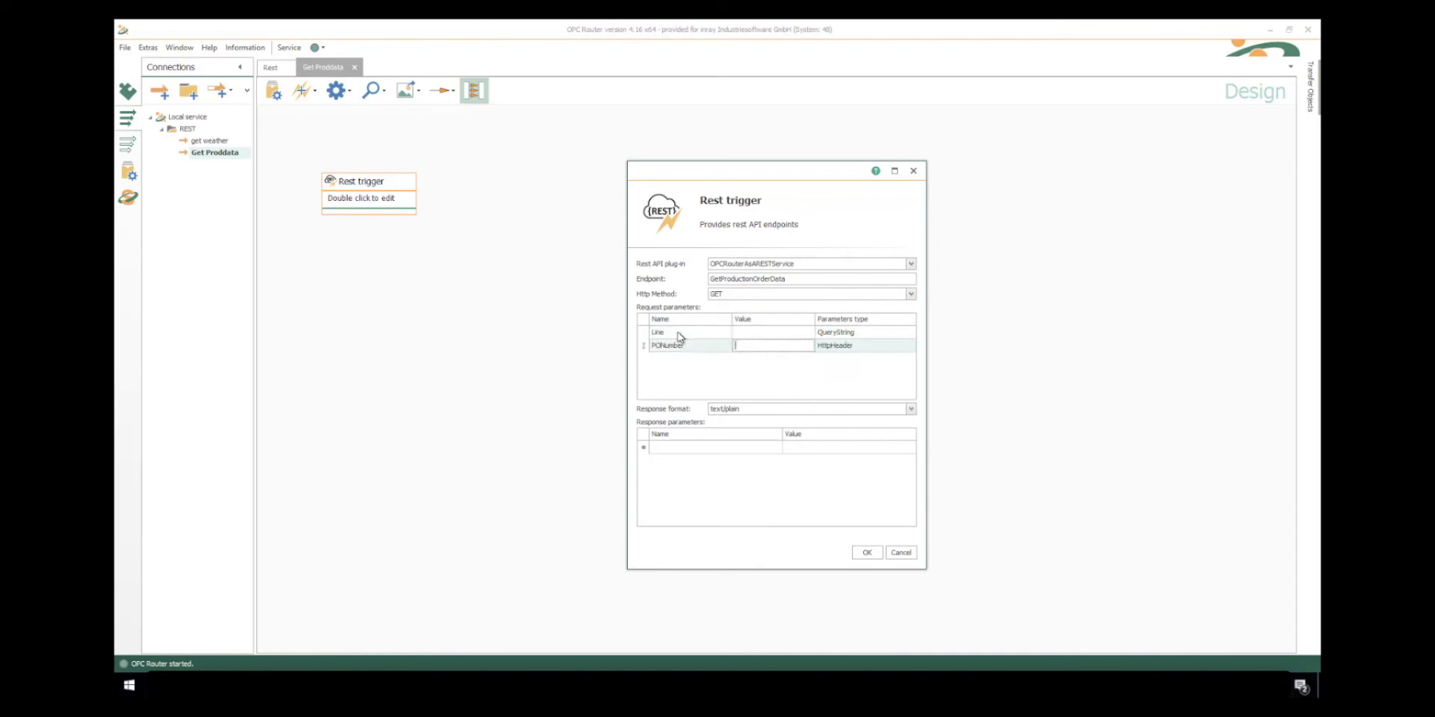
{"action": "key", "text": "Tab"}
{"action": "key", "text": "q"}
- Choose the Rest trigger's response format from the available formats and apply the trigger settings
{"action": "left_click", "coordinate": [748, 408]}
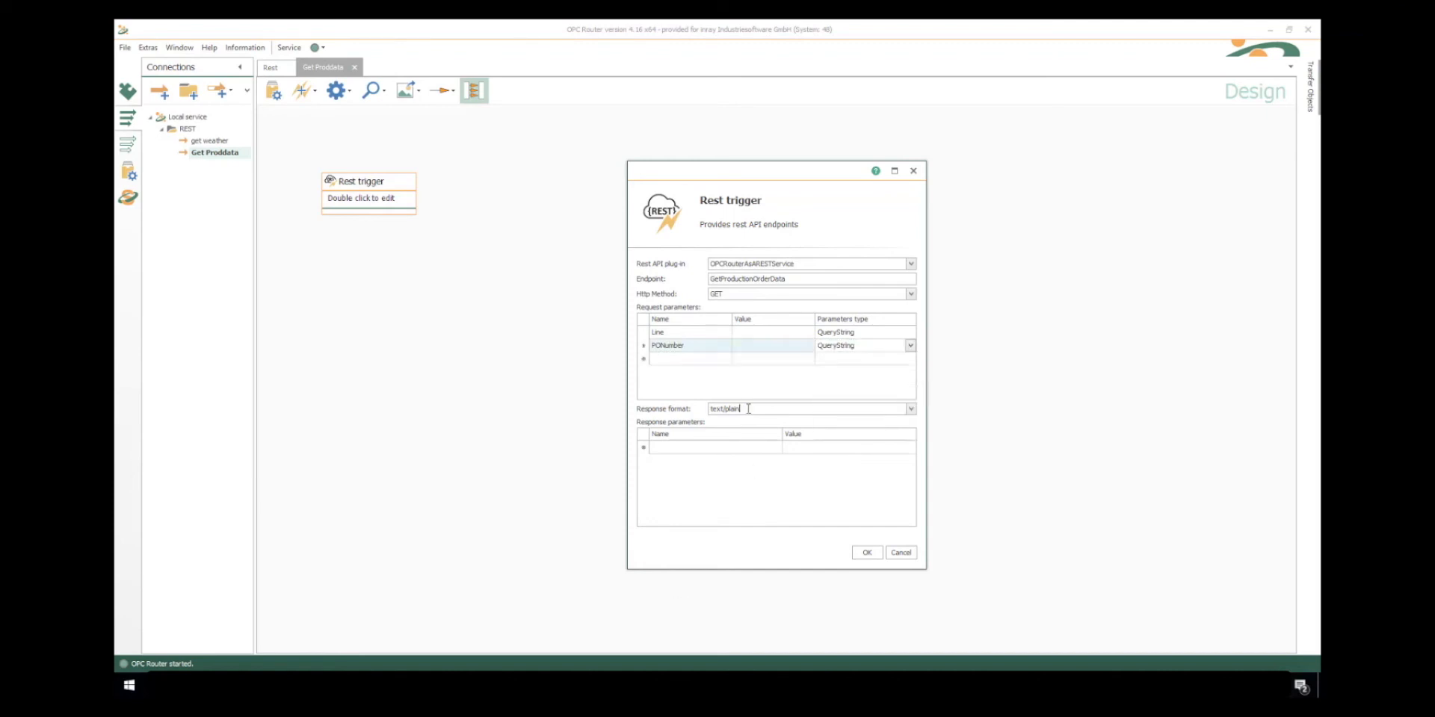
{"action": "left_click", "coordinate": [909, 410]}
{"action": "left_click", "coordinate": [755, 452]}
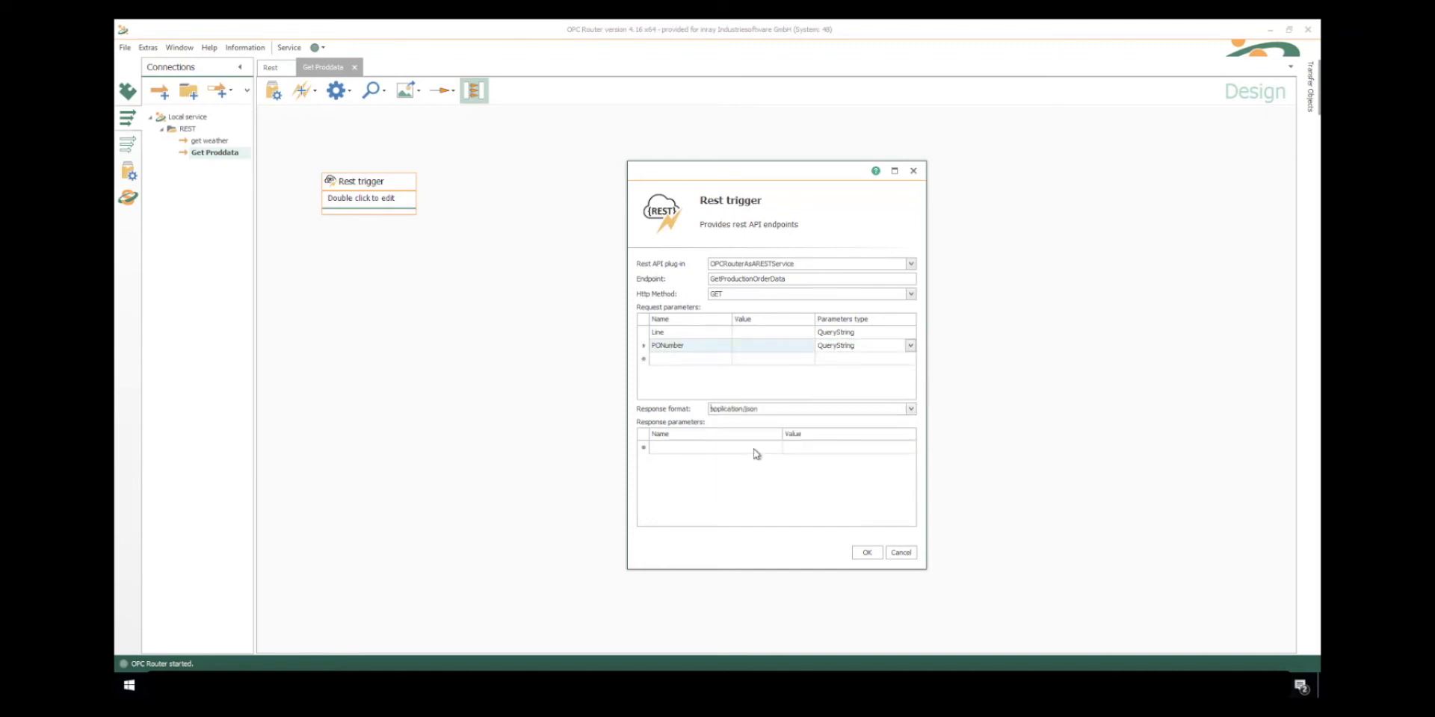
{"action": "left_click", "coordinate": [875, 554]}
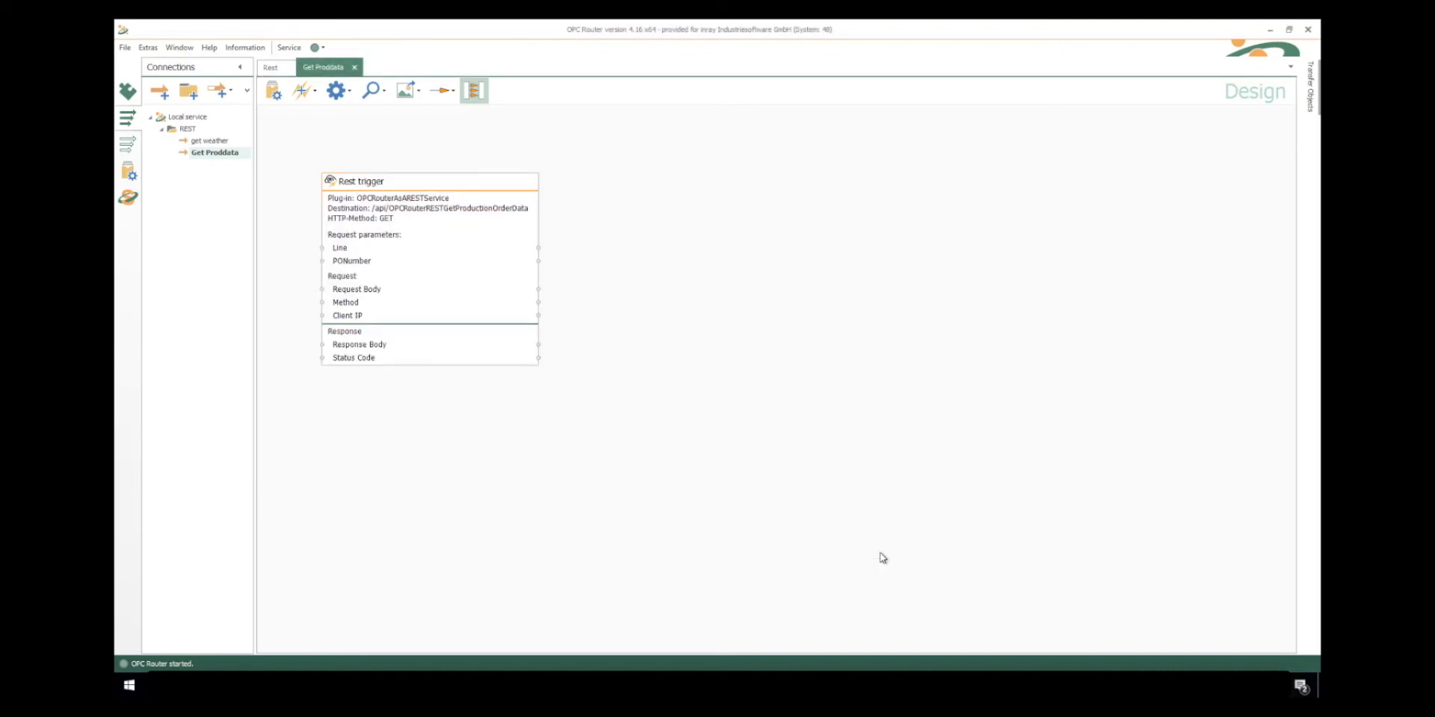
- Add a Database object beside the Rest trigger and configure it as a Select on TrainingDB's ProductionOrders table
{"action": "left_click", "coordinate": [1313, 91]}
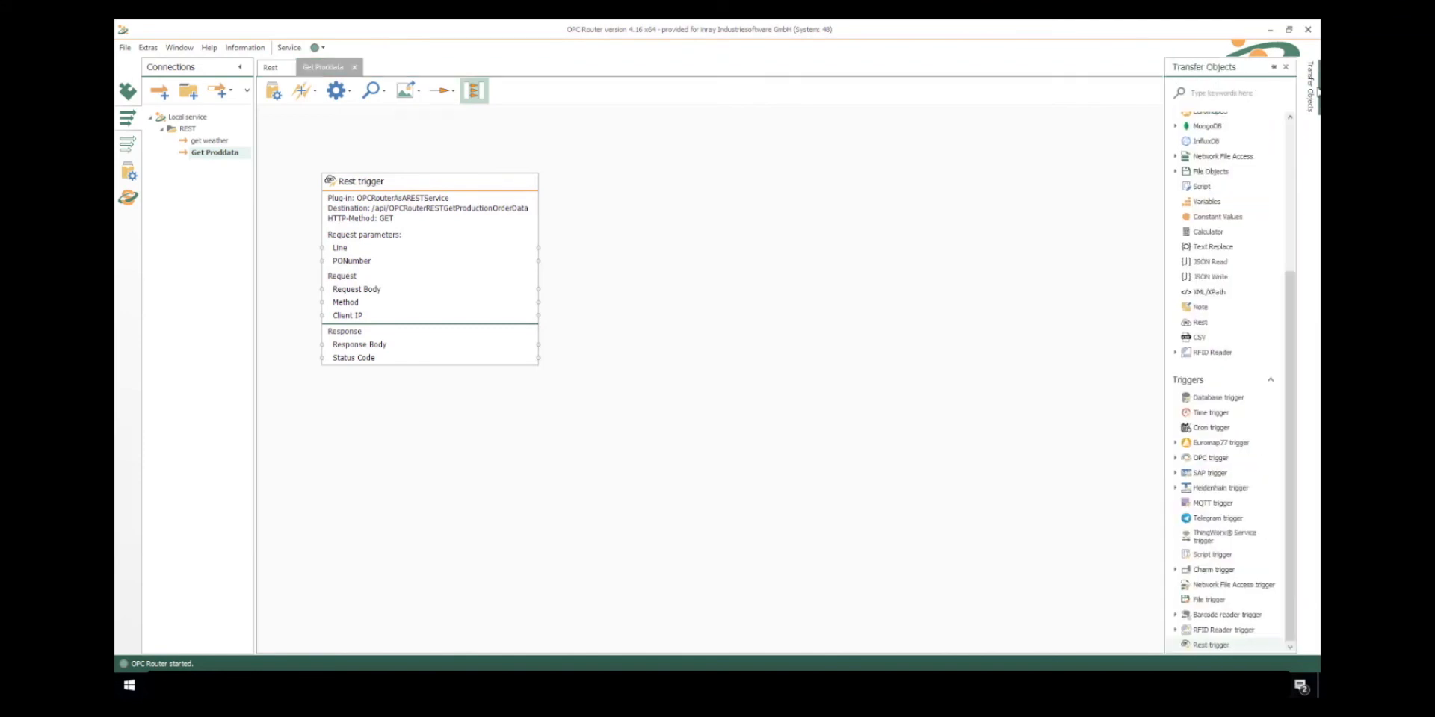
{"action": "left_click", "coordinate": [1289, 129]}
{"action": "left_click_drag", "start_coordinate": [1206, 161], "coordinate": [774, 308]}
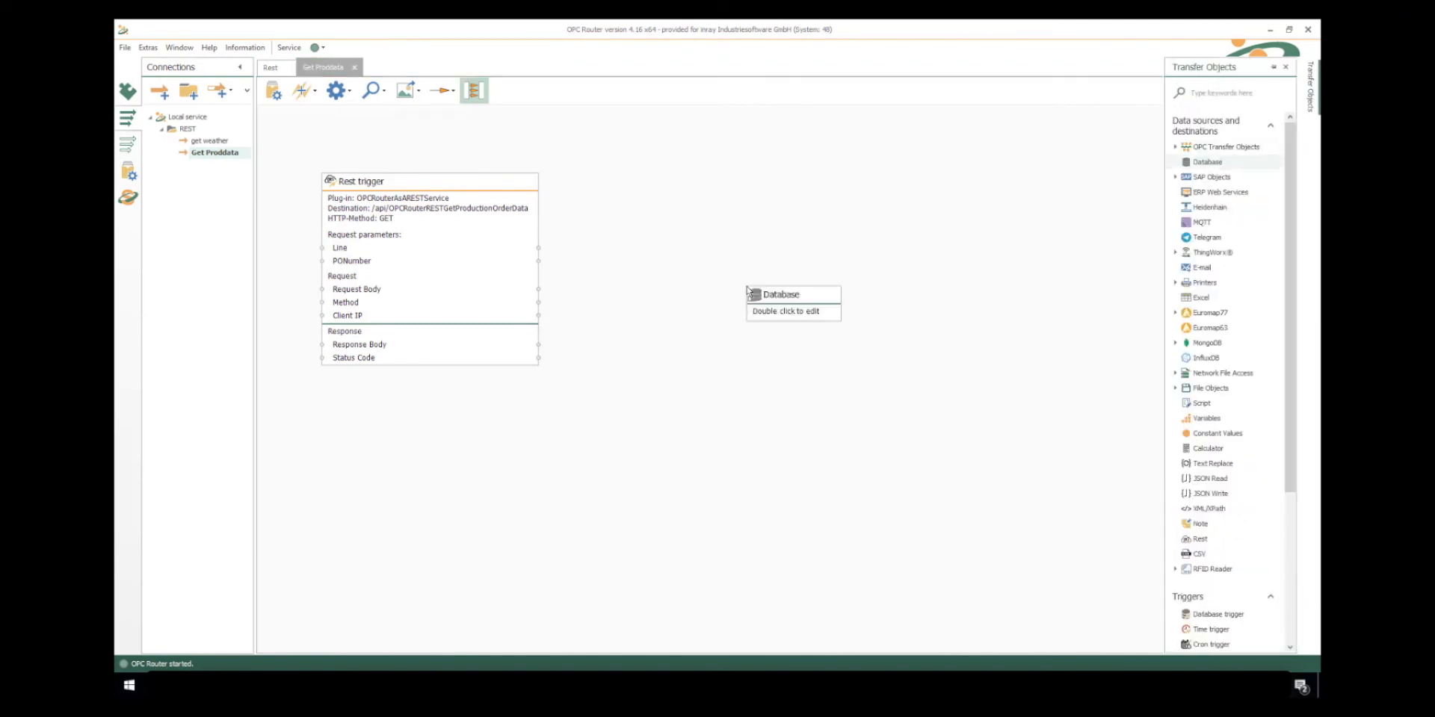
{"action": "double_click", "coordinate": [774, 308]}
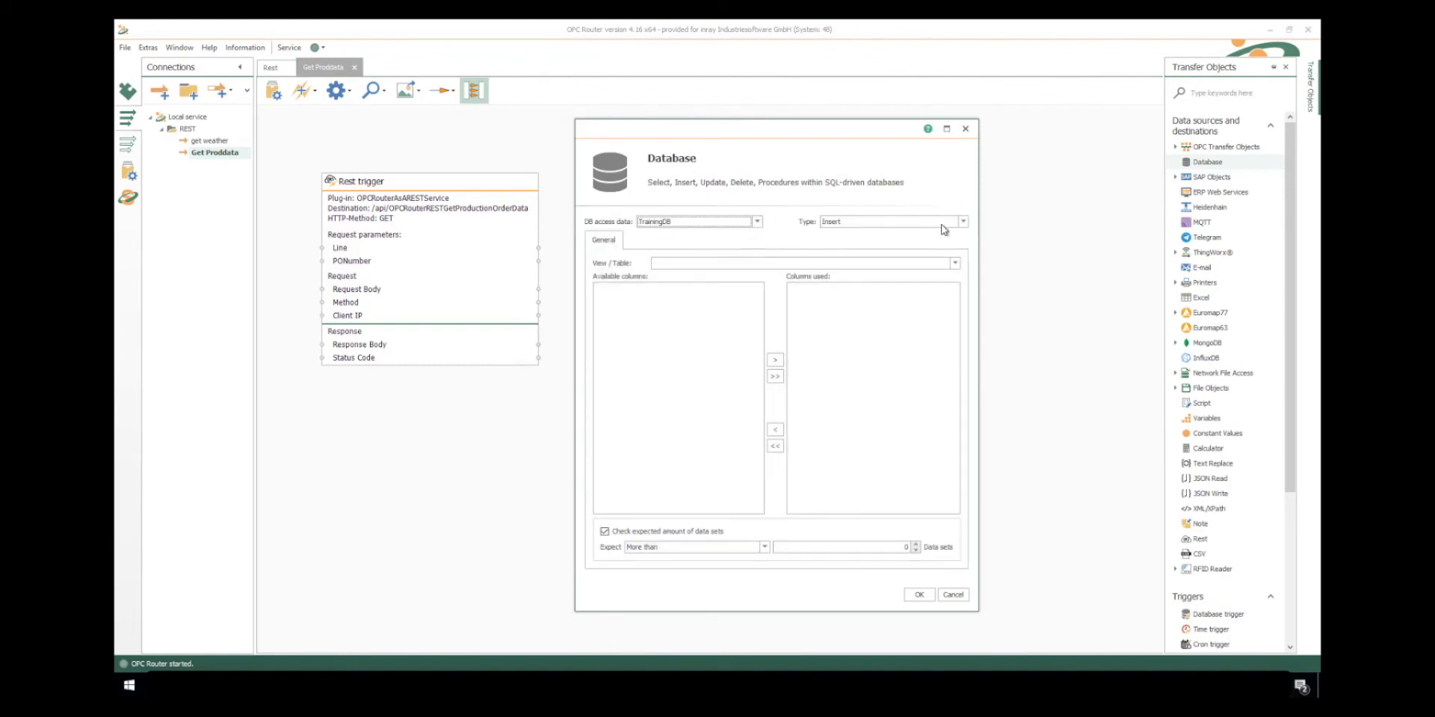
{"action": "left_click", "coordinate": [958, 222]}
{"action": "left_click", "coordinate": [880, 246]}
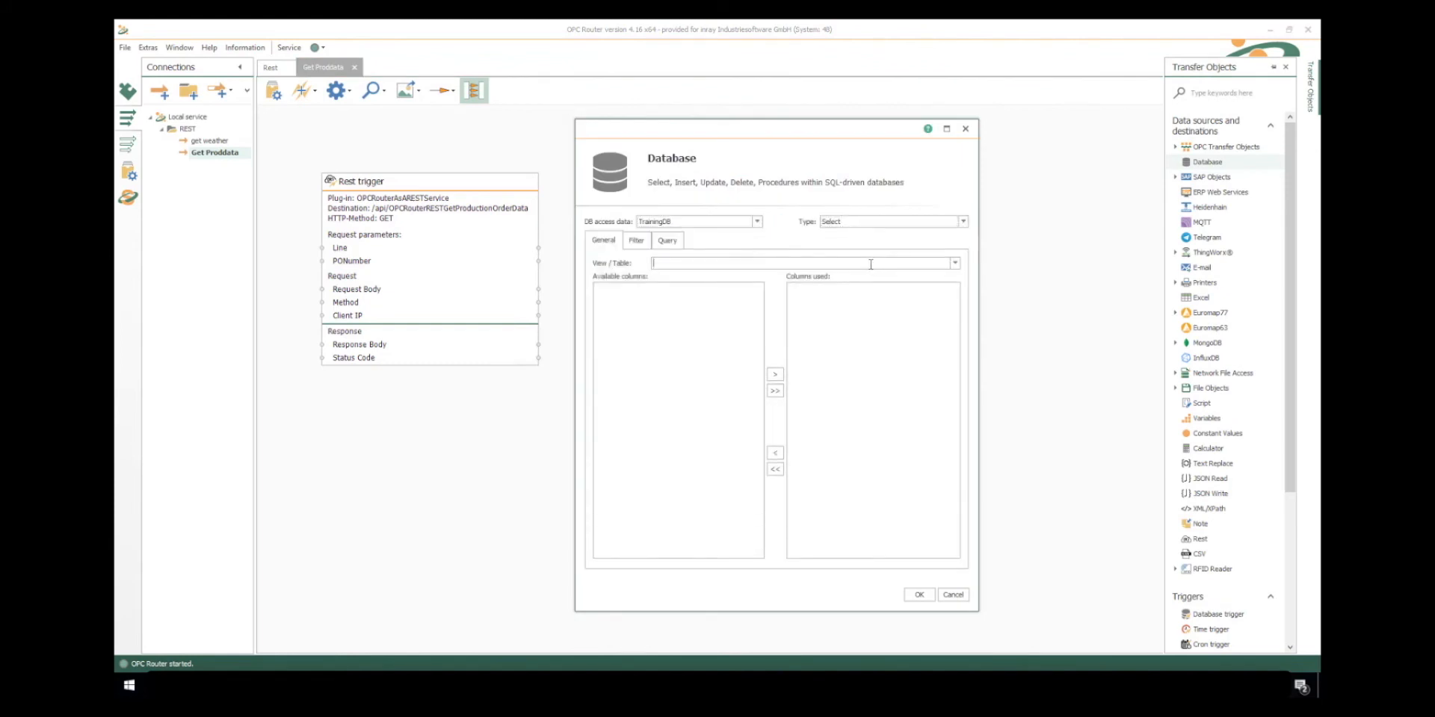
{"action": "left_click", "coordinate": [957, 263]}
{"action": "left_click", "coordinate": [730, 373]}
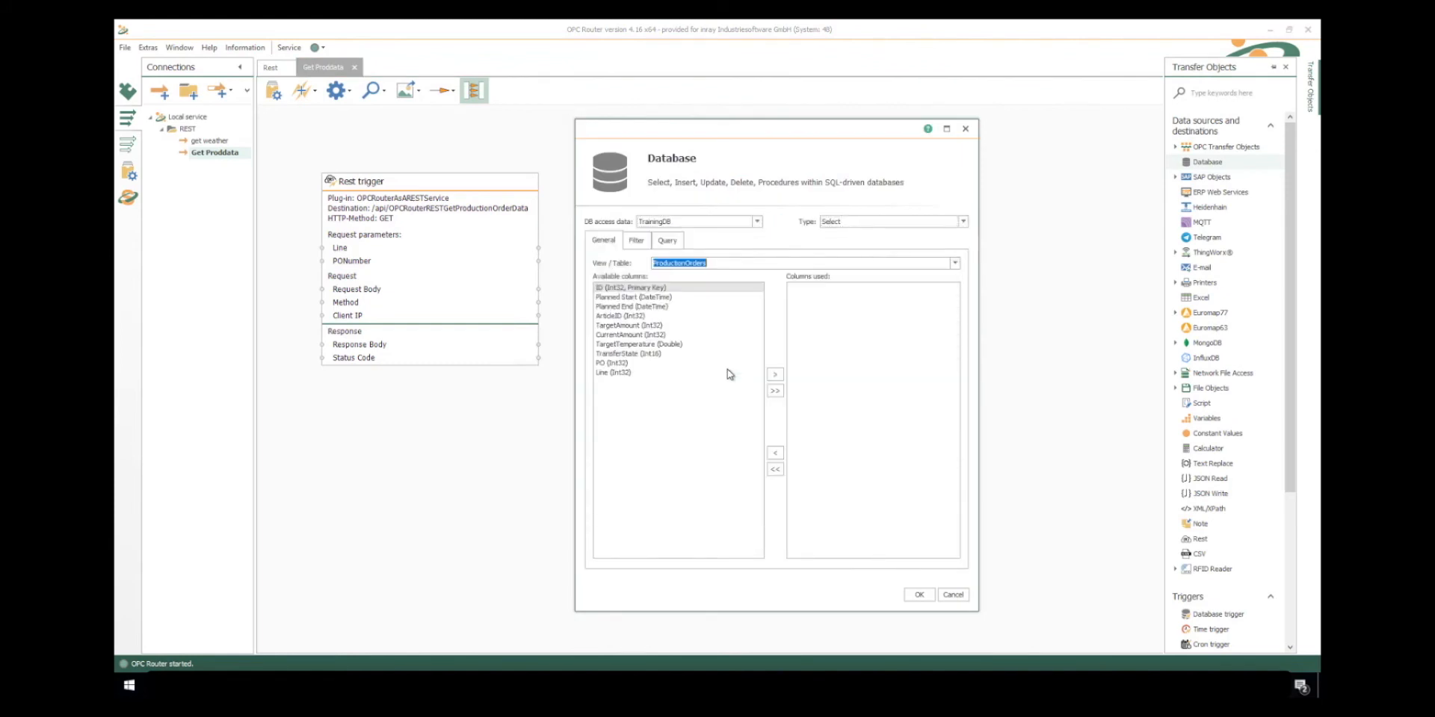
- Add the columns Planned Start, Planned End, ArticleID and TargetAmount to the Database object's used columns
{"action": "double_click", "coordinate": [639, 297]}
{"action": "double_click", "coordinate": [640, 298]}
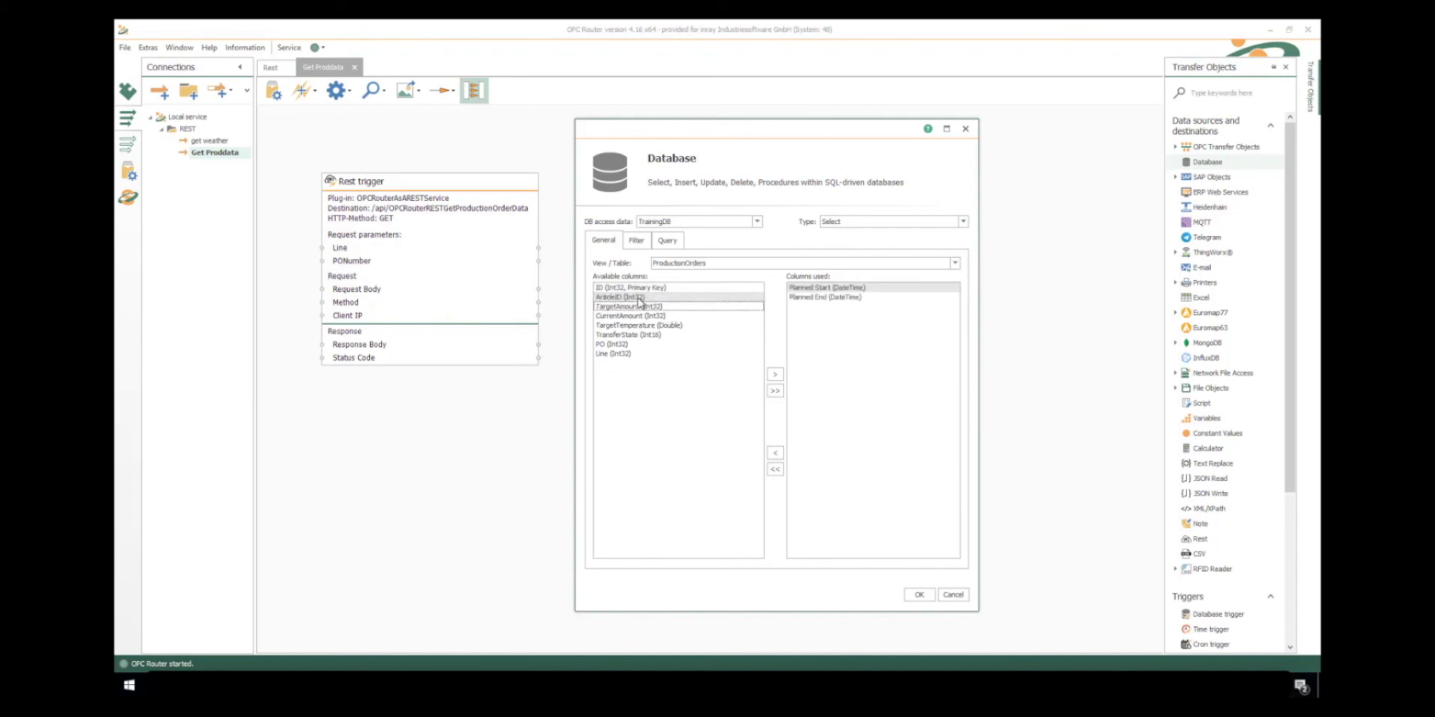
{"action": "double_click", "coordinate": [640, 298]}
{"action": "double_click", "coordinate": [640, 298]}
- Add EQUAL filters on Line and PO to the Database select and feed them from the Rest trigger's Line and PONumber parameters
{"action": "left_click", "coordinate": [637, 242]}
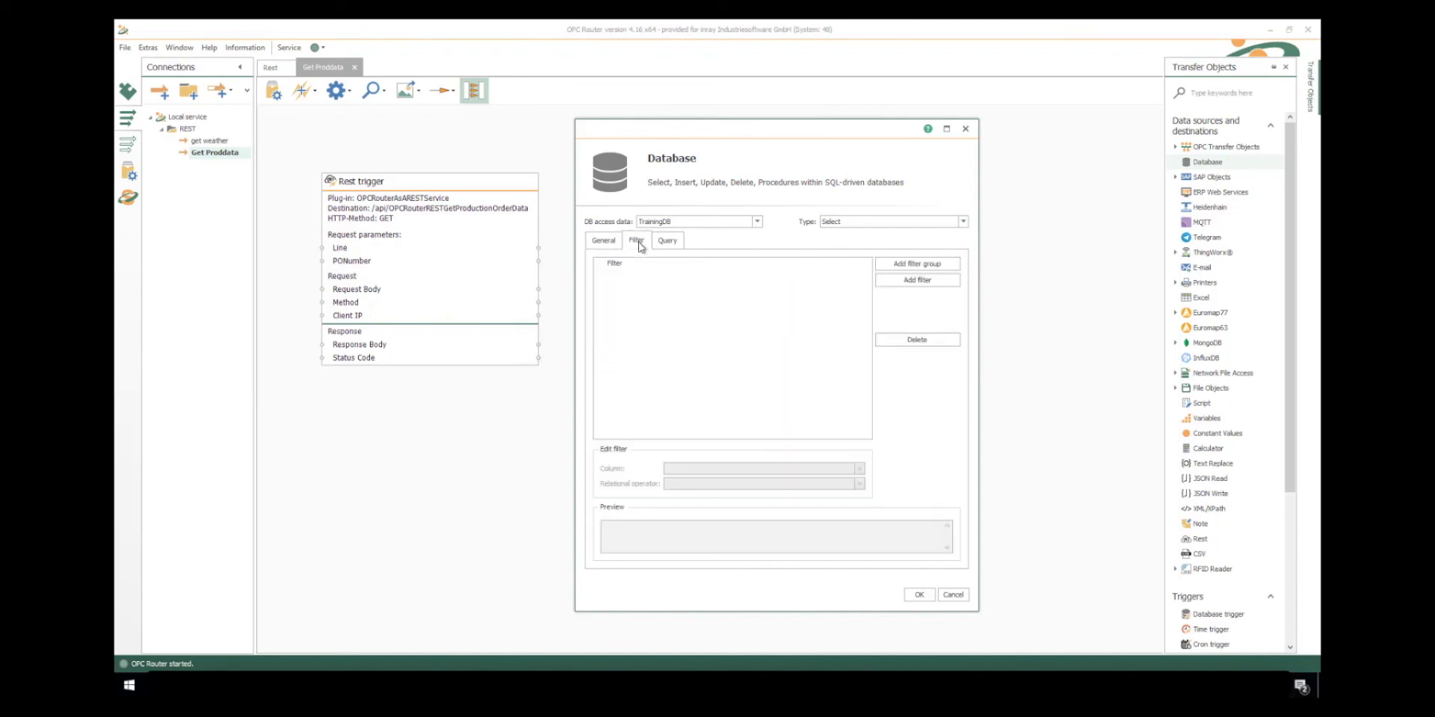
{"action": "left_click", "coordinate": [907, 280]}
{"action": "key", "text": "Tab"}
{"action": "key", "text": "Tab"}
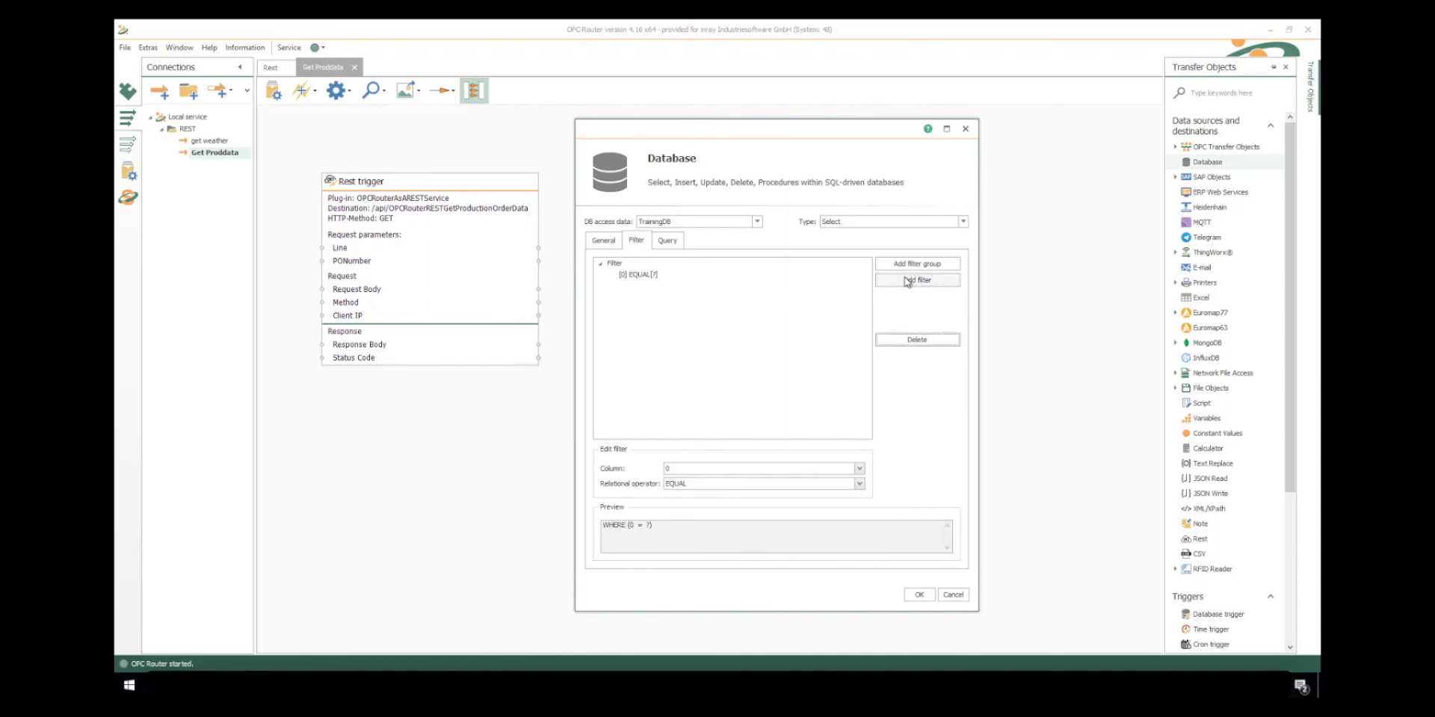
{"action": "type", "text": "Line (Int32"}
{"action": "left_click", "coordinate": [907, 280]}
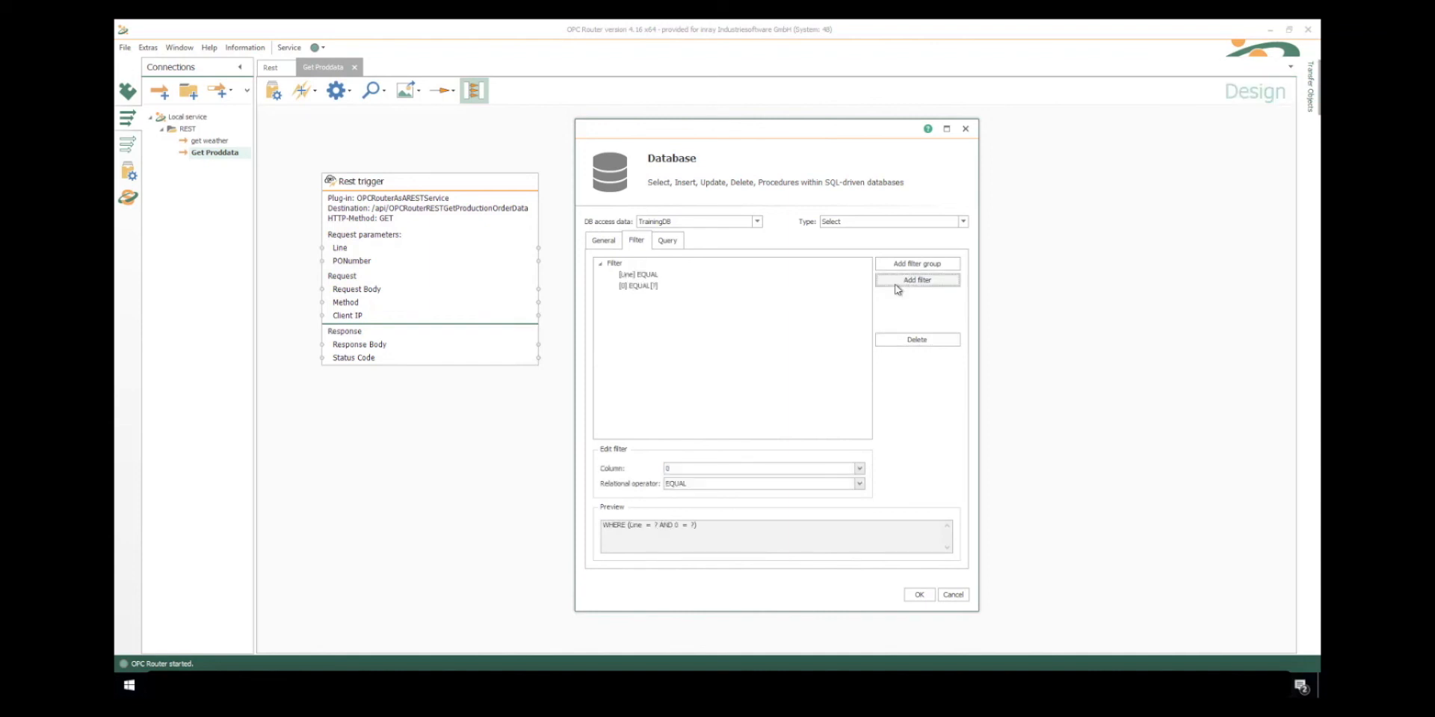
{"action": "type", "text": "PO (Int32"}
{"action": "left_click", "coordinate": [859, 468]}
{"action": "left_click", "coordinate": [860, 469]}
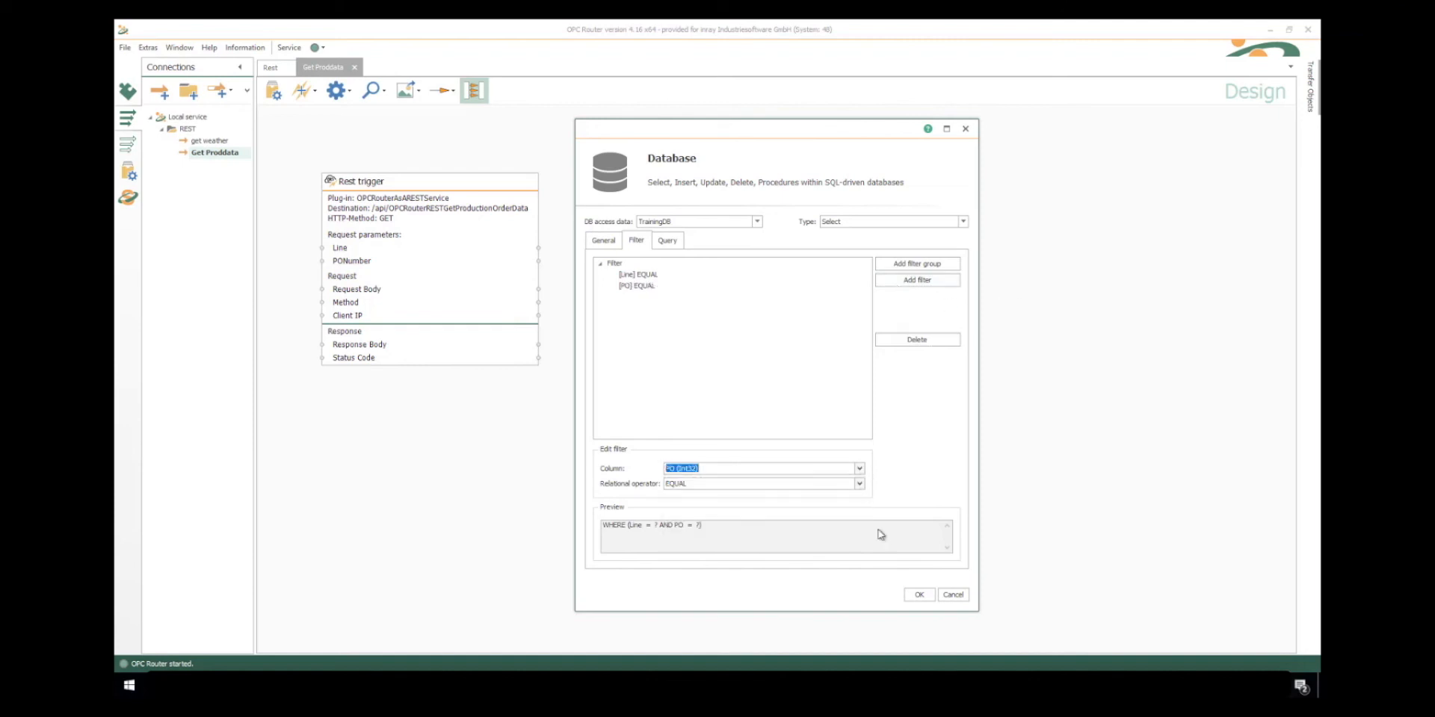
{"action": "left_click", "coordinate": [915, 596]}
{"action": "left_click_drag", "start_coordinate": [489, 248], "coordinate": [822, 428]}
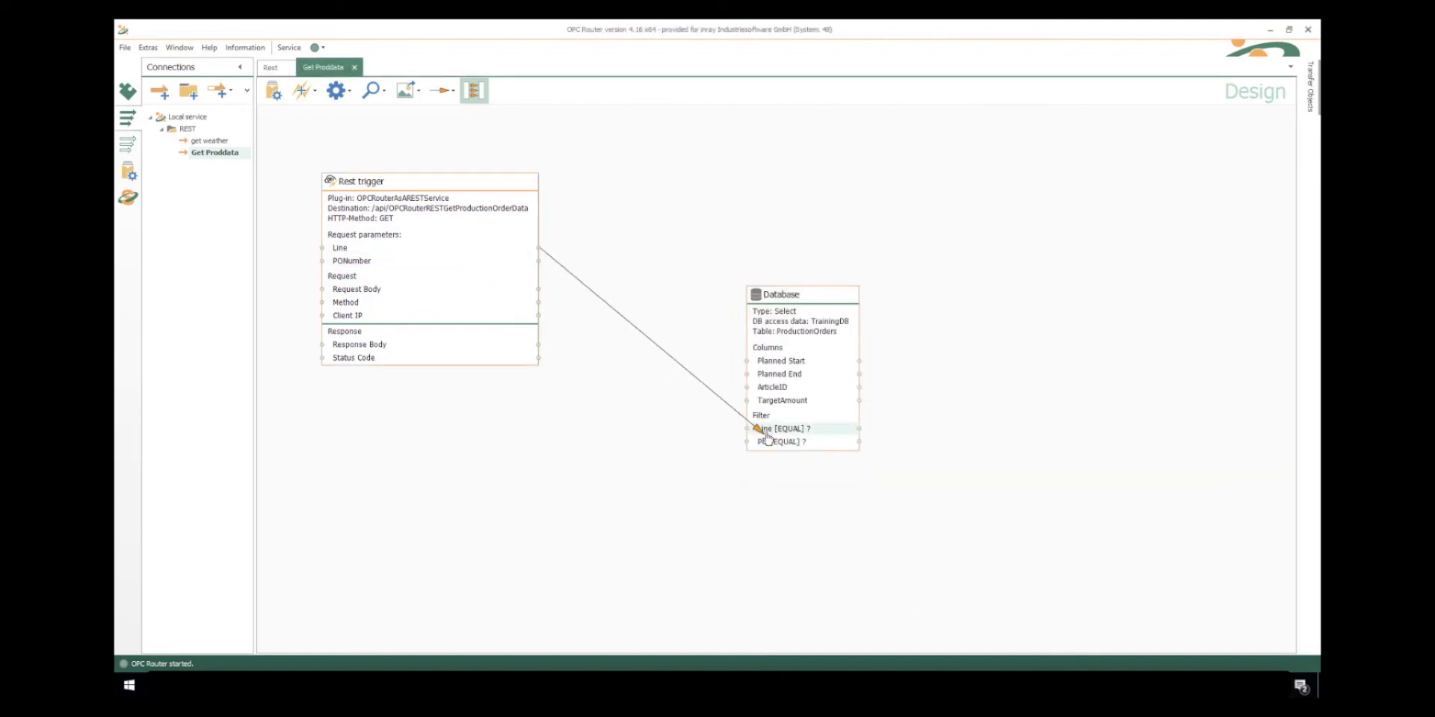
{"action": "left_click_drag", "start_coordinate": [468, 261], "coordinate": [819, 448]}
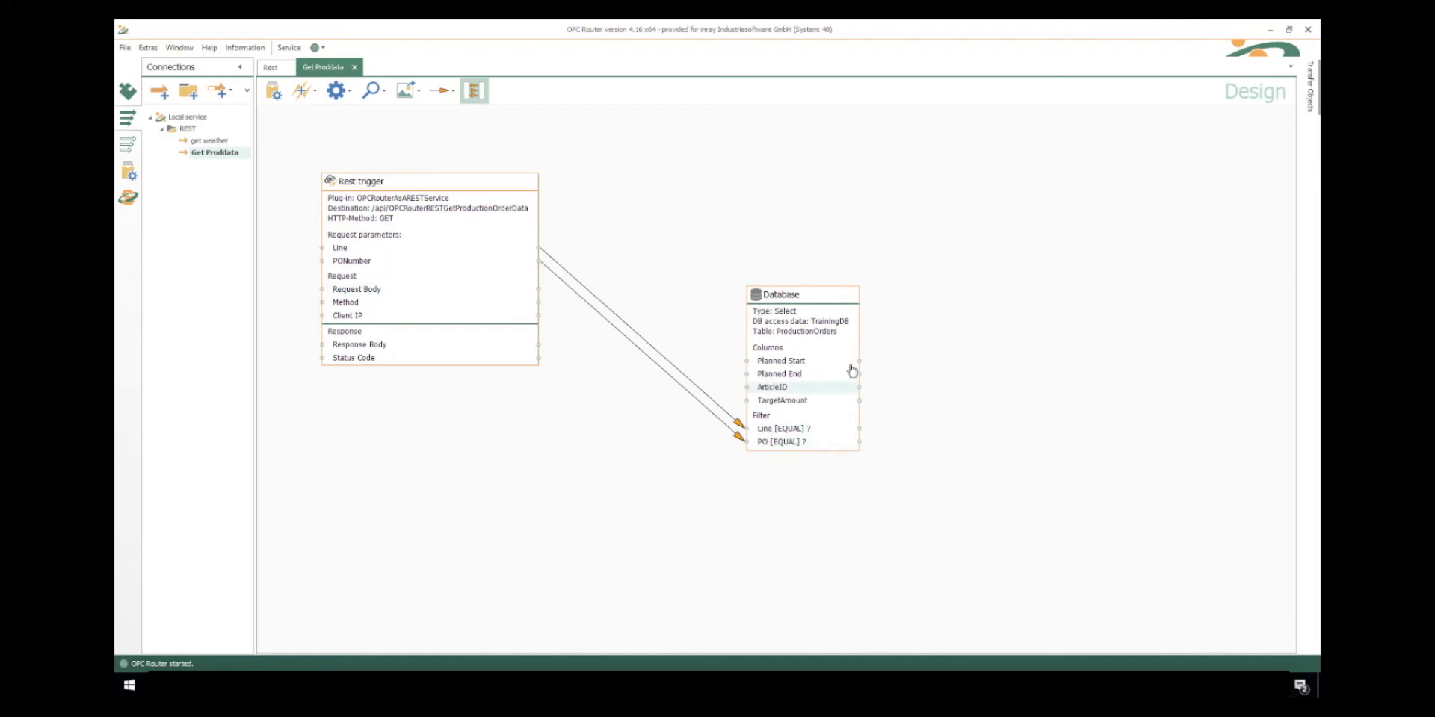
- Add a JSON Write object on the far side of the Database object and open its configuration
{"action": "left_click", "coordinate": [1309, 87]}
{"action": "left_click_drag", "start_coordinate": [1290, 153], "coordinate": [1293, 264]}
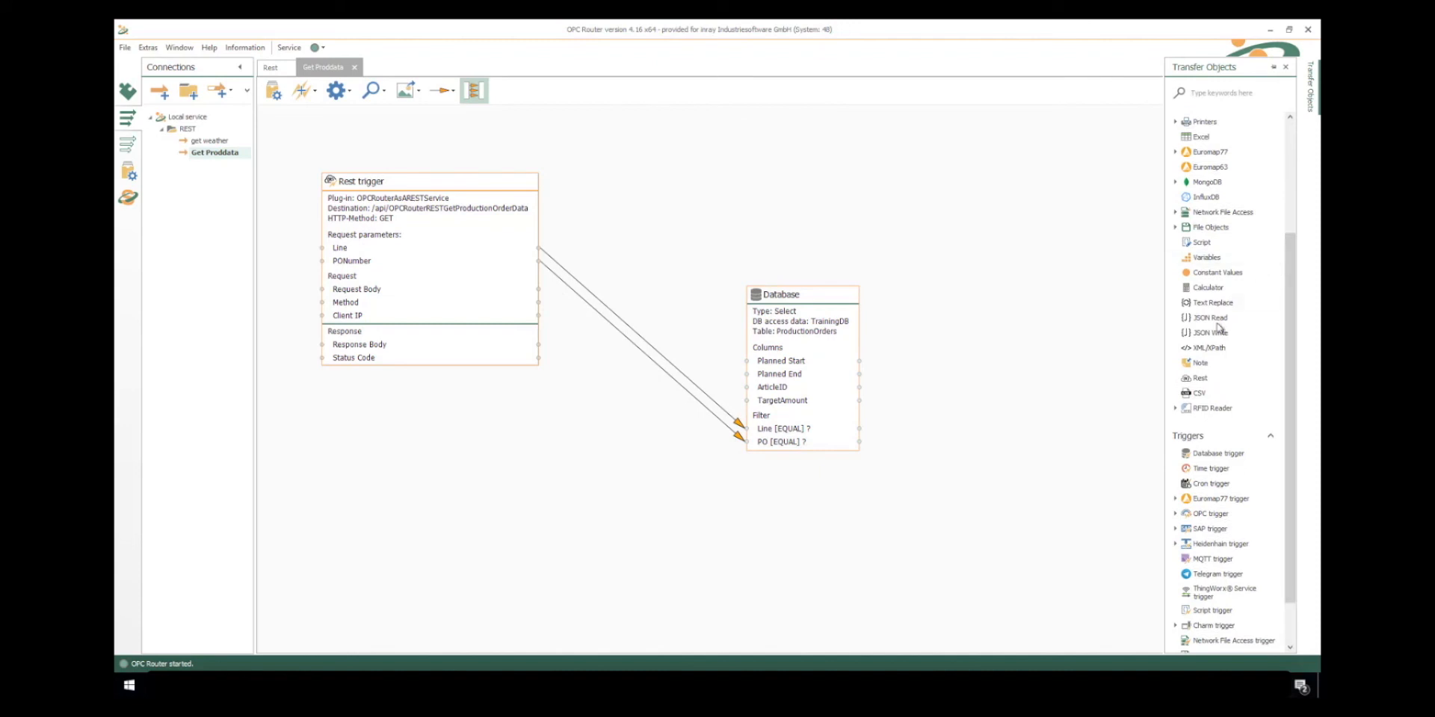
{"action": "left_click_drag", "start_coordinate": [1207, 333], "coordinate": [987, 258]}
{"action": "double_click", "coordinate": [987, 262]}
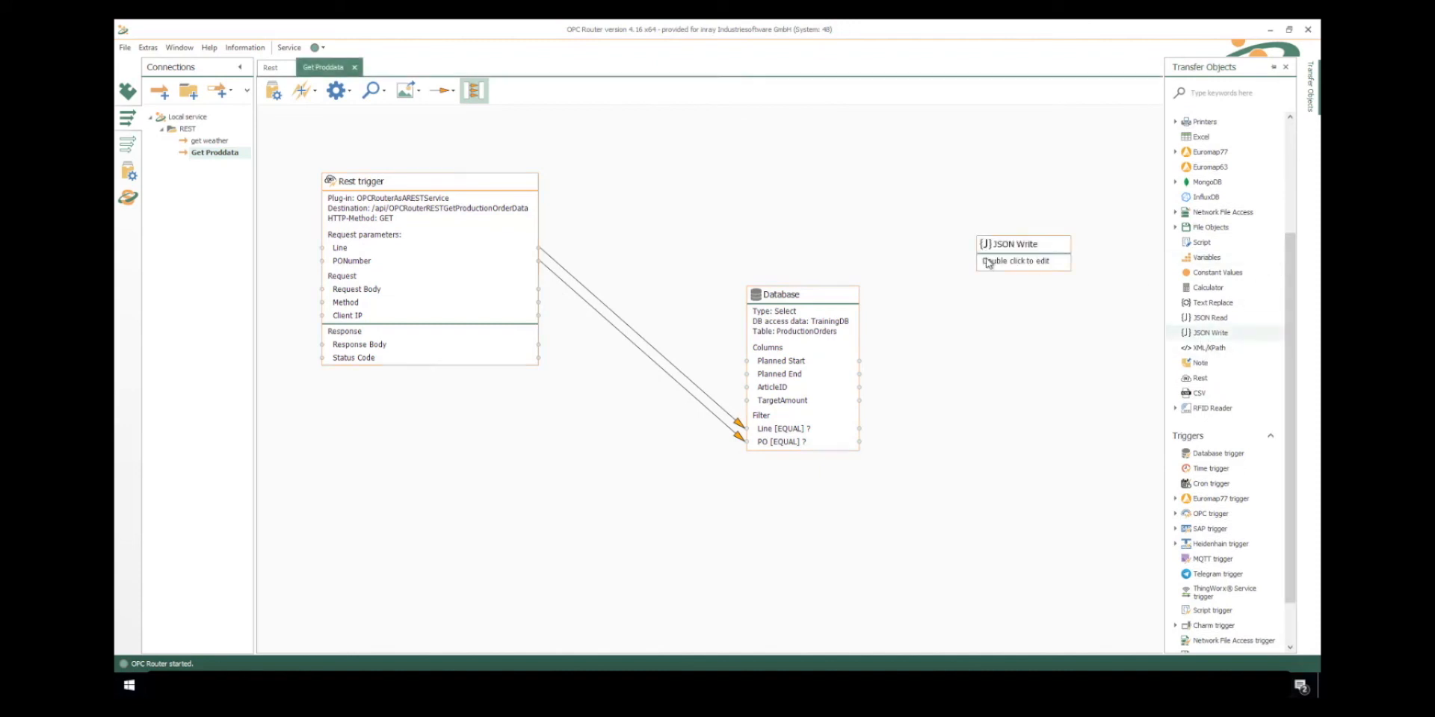
- Define the JSON structure with the value entries Line, PONumber, PlannedStart, PlannedEnd, ArticleID and TargetAmount
{"action": "left_click", "coordinate": [680, 396]}
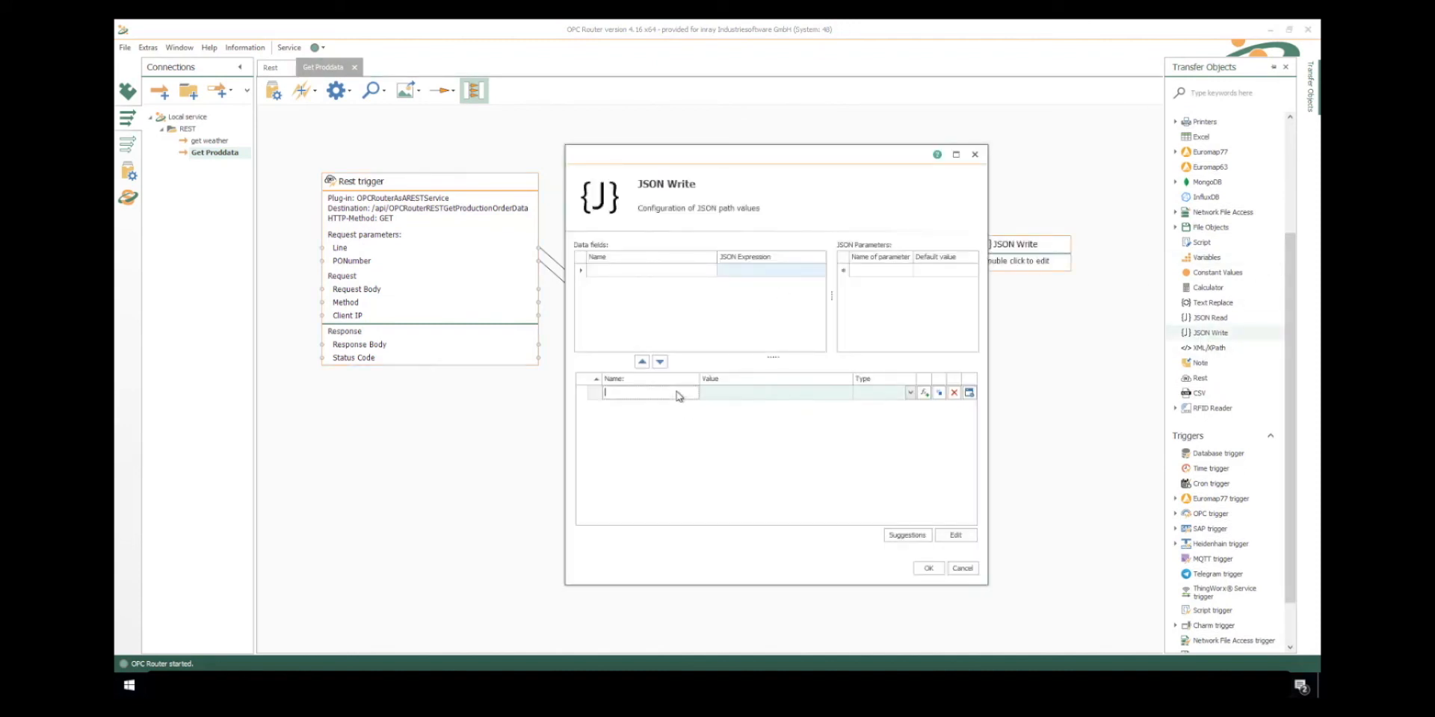
{"action": "type", "text": "Line"}
{"action": "key", "text": "Return"}
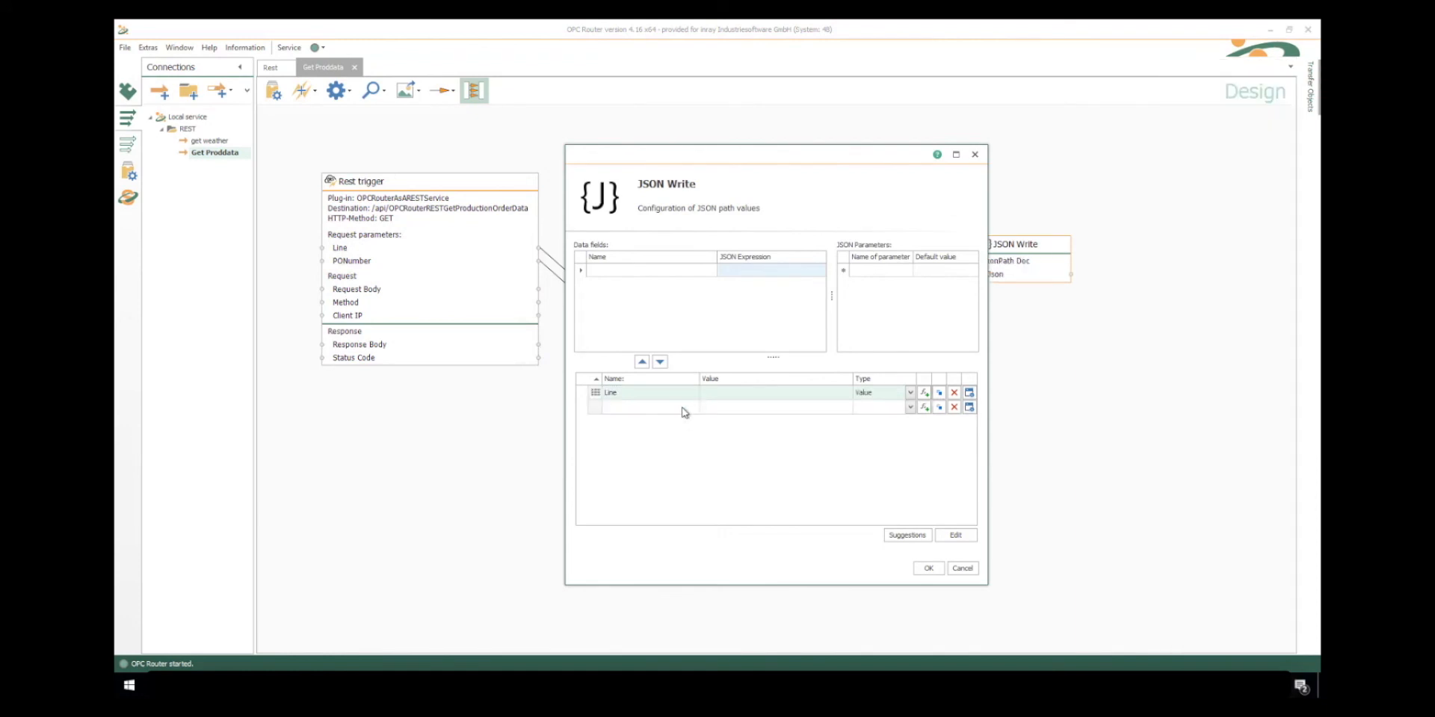
{"action": "left_click", "coordinate": [682, 408]}
{"action": "type", "text": "PONumber"}
{"action": "key", "text": "Return"}
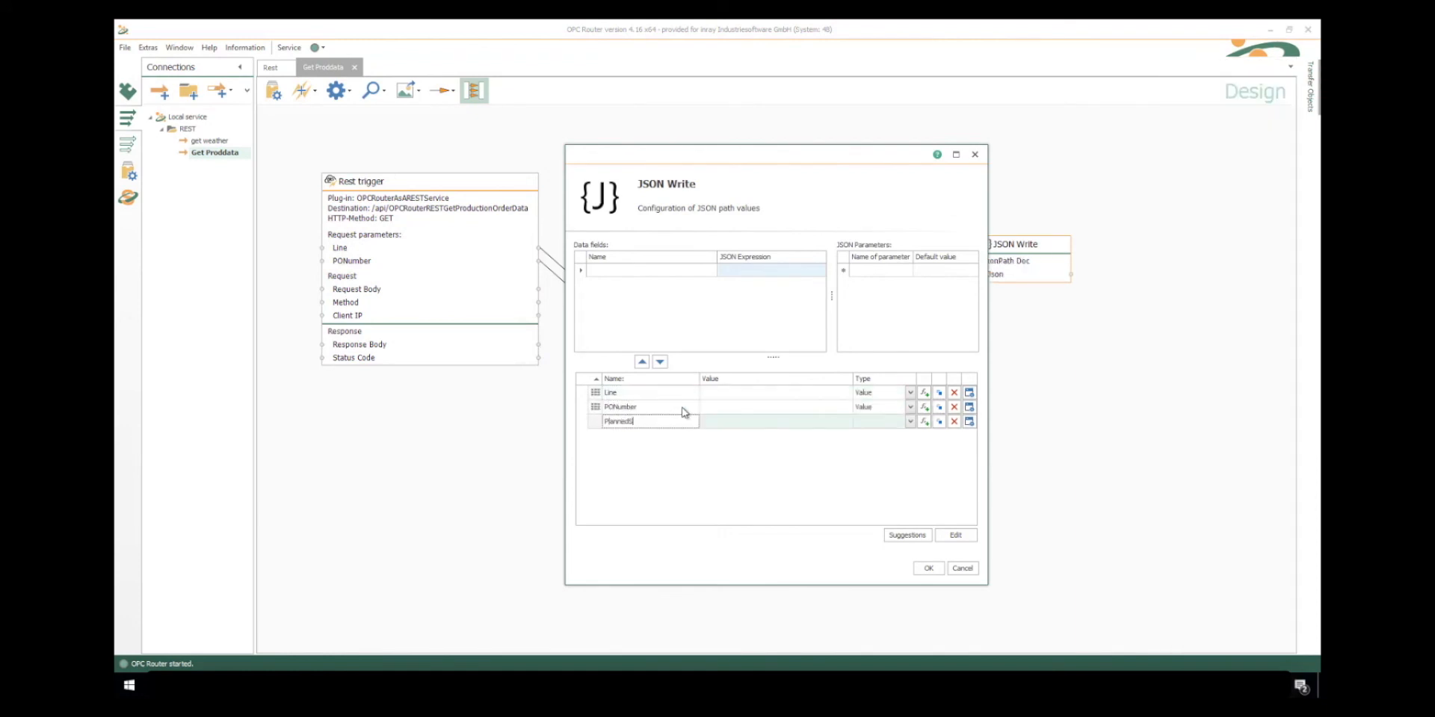
{"action": "type", "text": "PlannedStart"}
{"action": "key", "text": "Return"}
{"action": "type", "text": "PlannedE"}
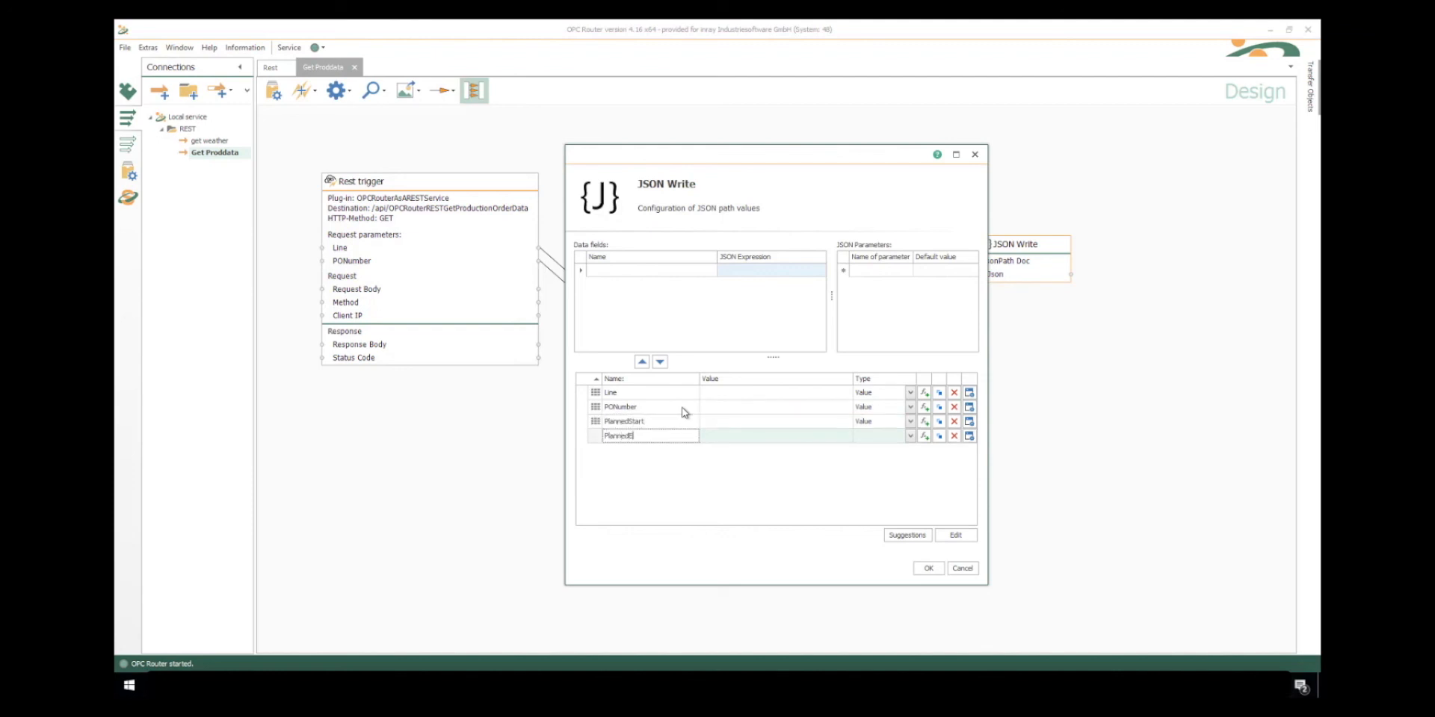
{"action": "type", "text": "nd"}
{"action": "key", "text": "Return"}
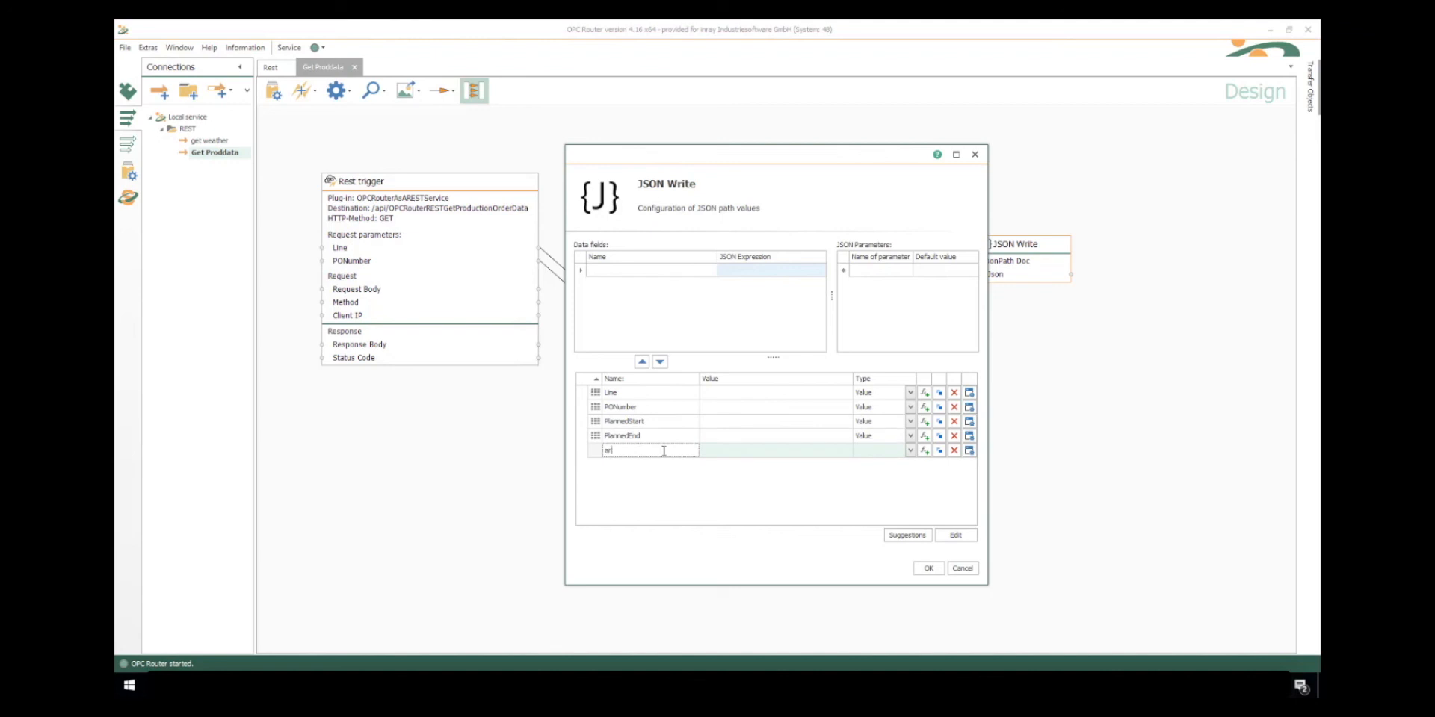
{"action": "key", "text": "Return"}
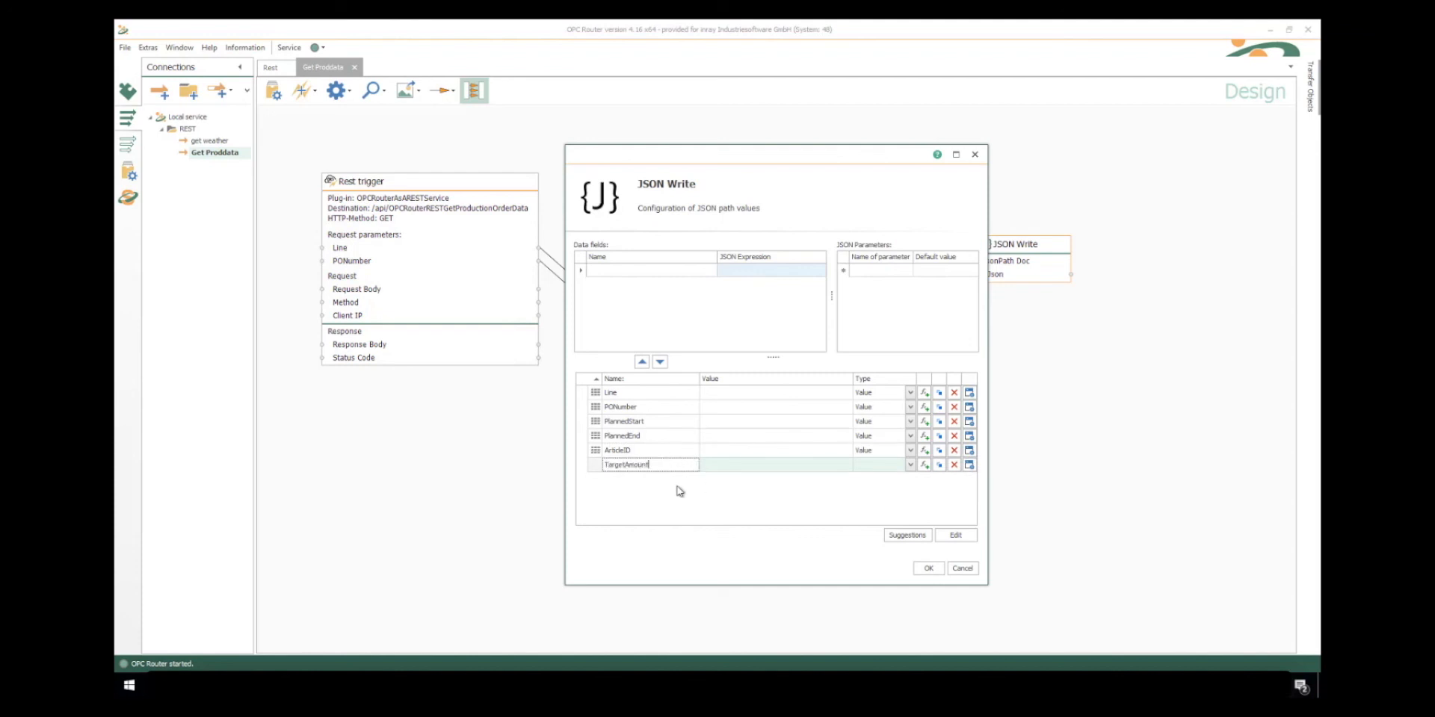
{"action": "key", "text": "Return"}
- Add the expressions of all six JSON entries, from Line to TargetAmount, to the JSON Write data fields
{"action": "left_click", "coordinate": [924, 392]}
{"action": "left_click", "coordinate": [924, 407]}
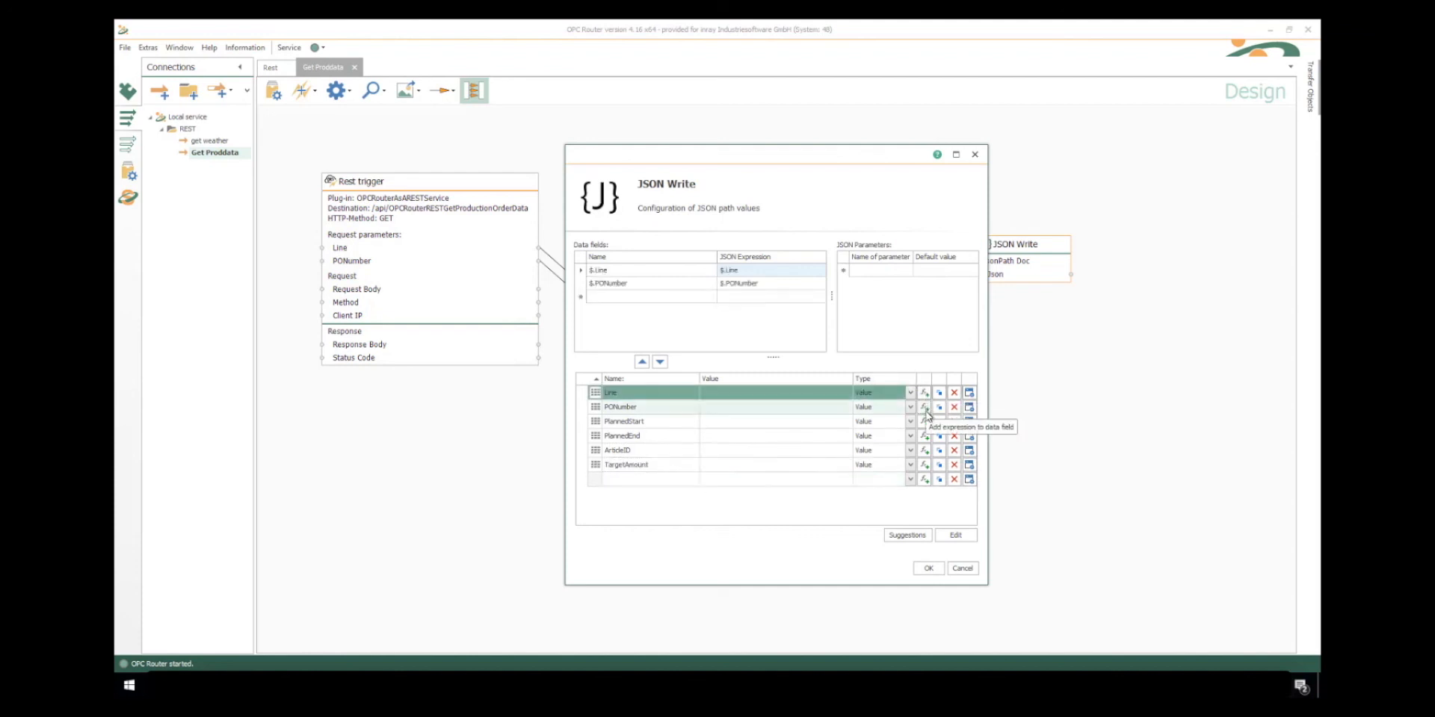
{"action": "left_click", "coordinate": [924, 422]}
{"action": "left_click", "coordinate": [924, 436]}
{"action": "left_click", "coordinate": [925, 450]}
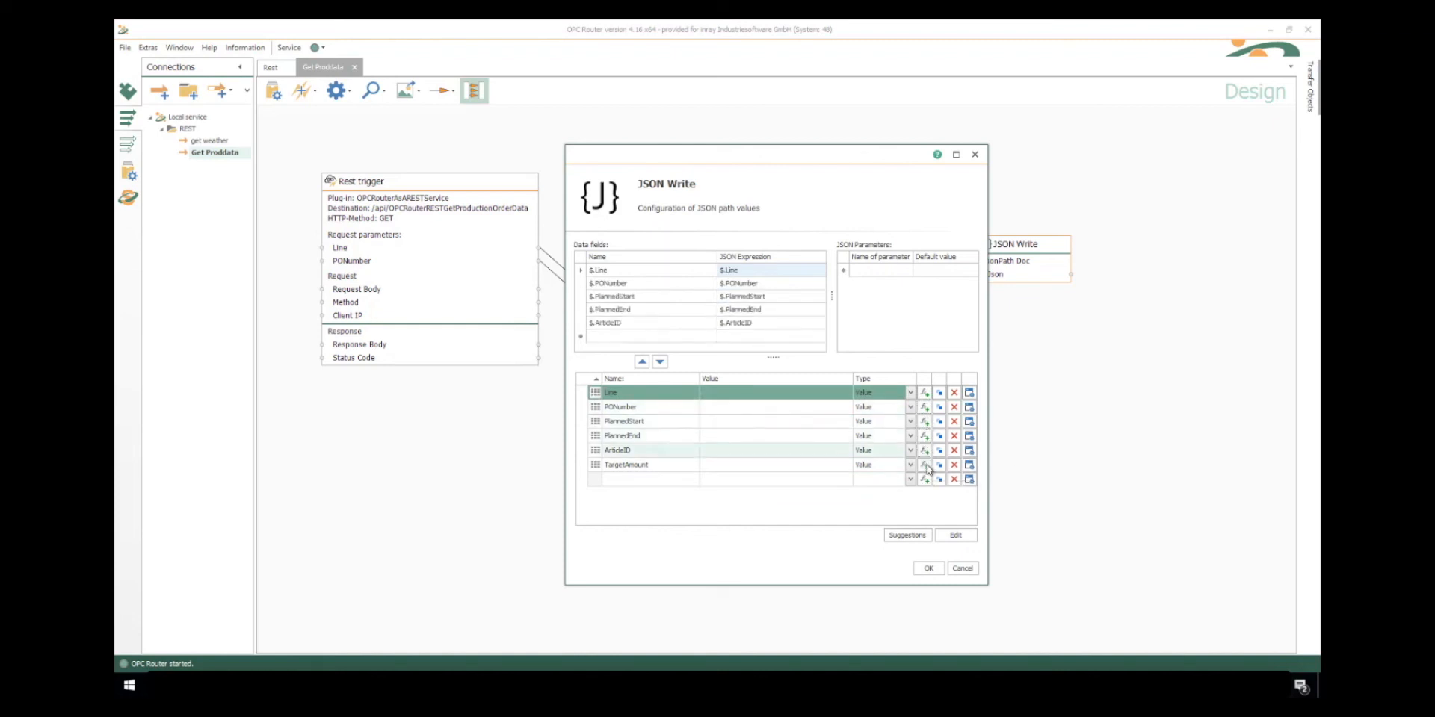
{"action": "left_click", "coordinate": [925, 465]}
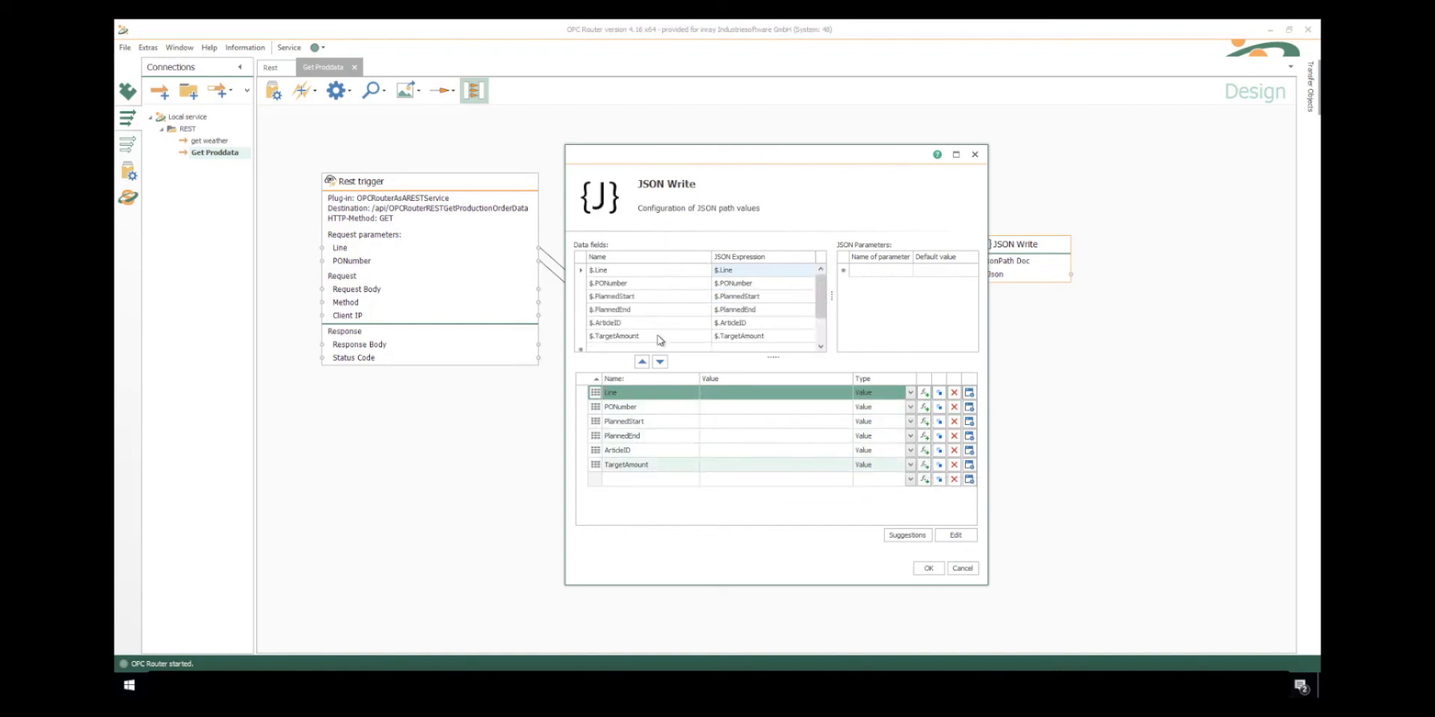
- Remove the "$." prefix from the data field names Line, PONumber and PlannedStart, and apply the JSON Write configuration
{"action": "left_click", "coordinate": [596, 272]}
{"action": "left_click", "coordinate": [598, 284]}
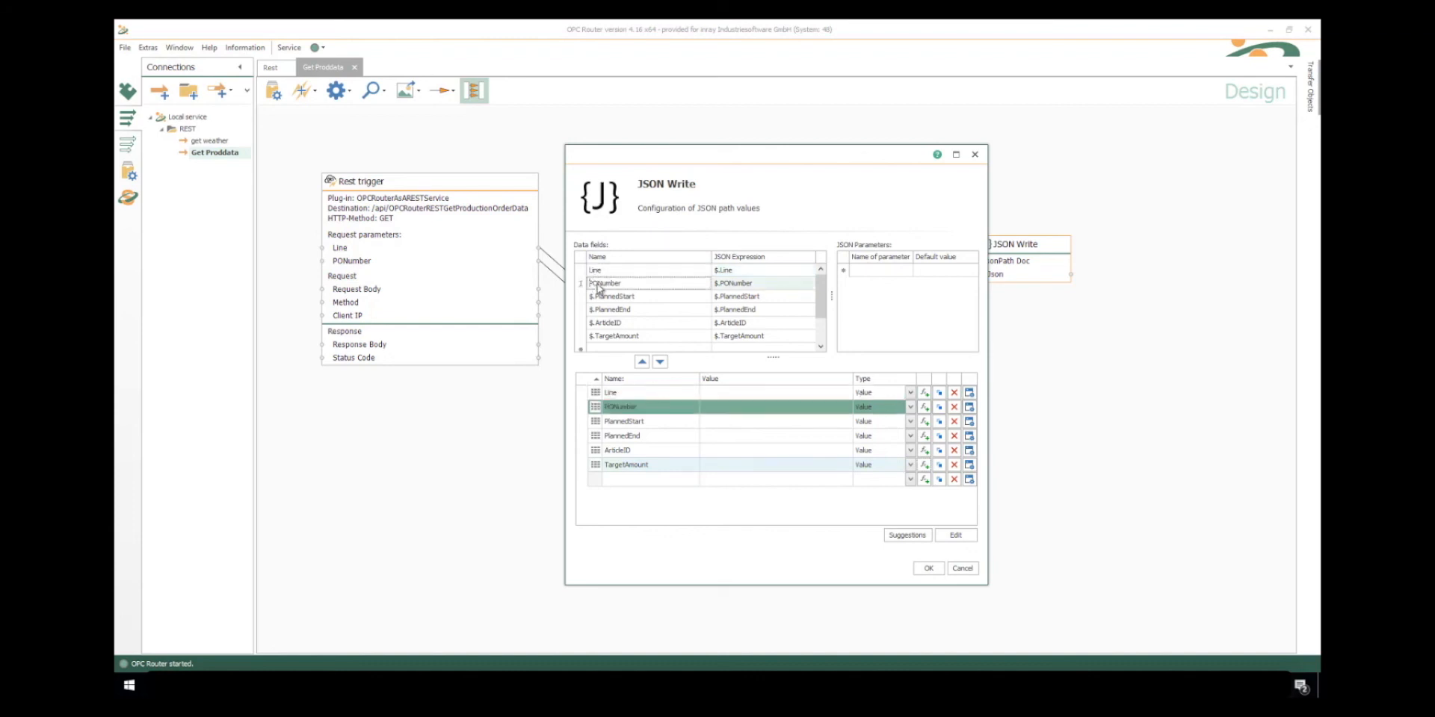
{"action": "left_click", "coordinate": [597, 298]}
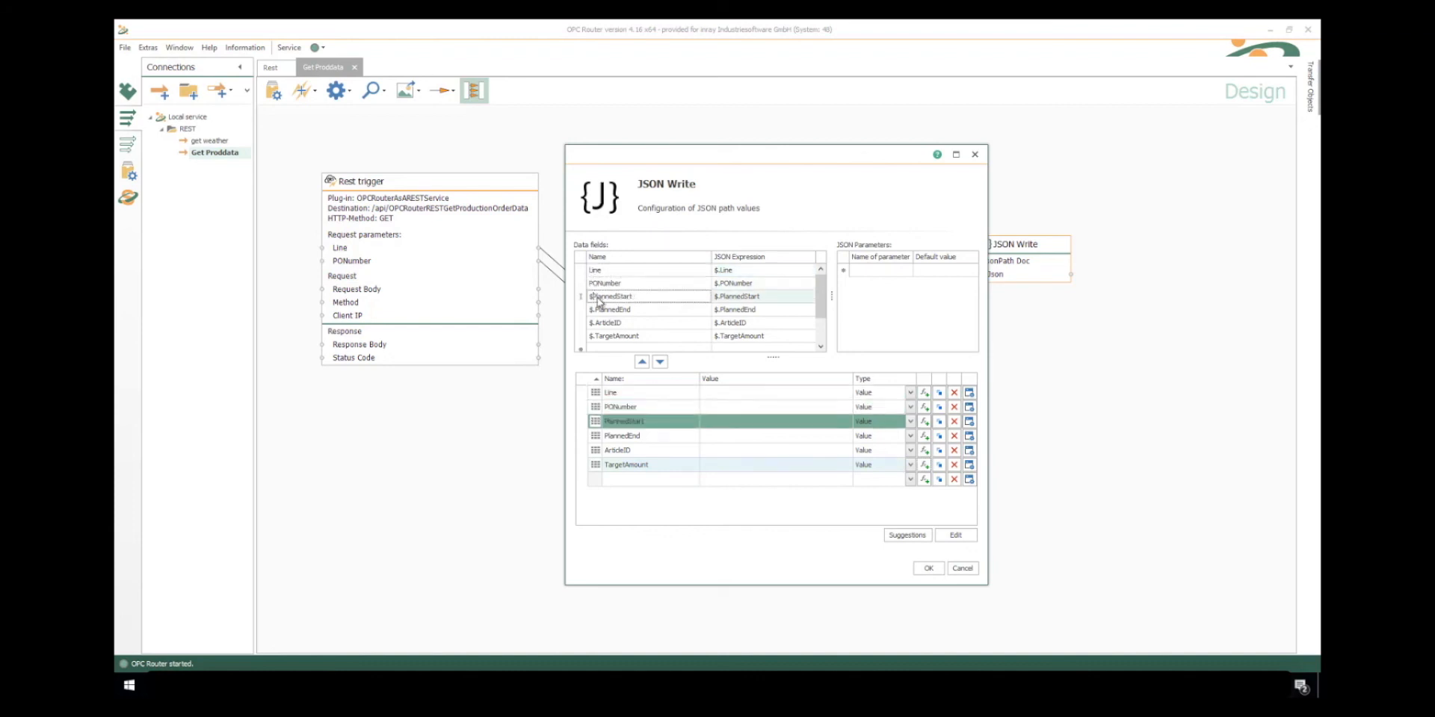
{"action": "left_click", "coordinate": [927, 569]}
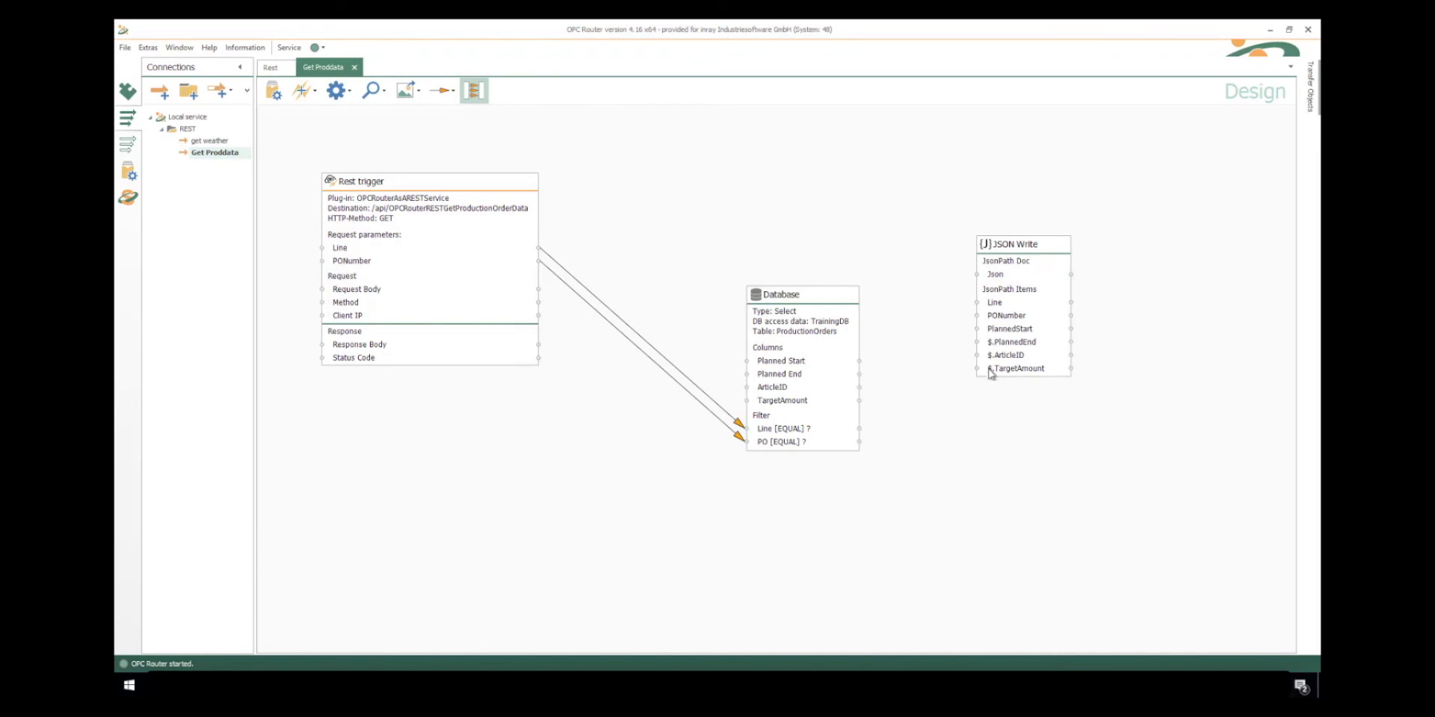
- Link the four Database columns and the trigger's Line and PONumber to the matching JSON Write items, and its Json output to Response Body
{"action": "left_click_drag", "start_coordinate": [859, 361], "coordinate": [990, 341]}
{"action": "left_click_drag", "start_coordinate": [858, 387], "coordinate": [993, 369]}
{"action": "left_click_drag", "start_coordinate": [415, 251], "coordinate": [1035, 356]}
{"action": "left_click_drag", "start_coordinate": [419, 262], "coordinate": [1016, 368]}
{"action": "left_click_drag", "start_coordinate": [850, 314], "coordinate": [855, 374]}
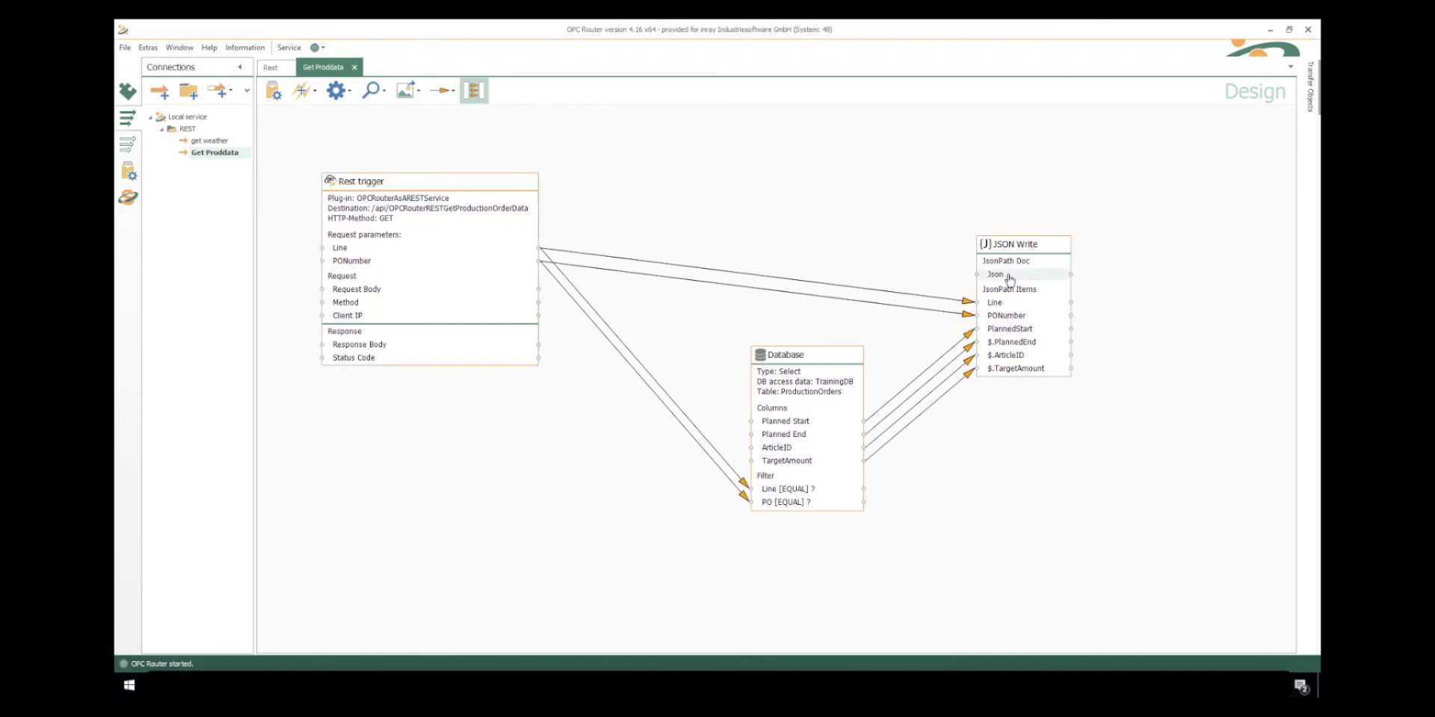
{"action": "left_click_drag", "start_coordinate": [1008, 274], "coordinate": [368, 350]}
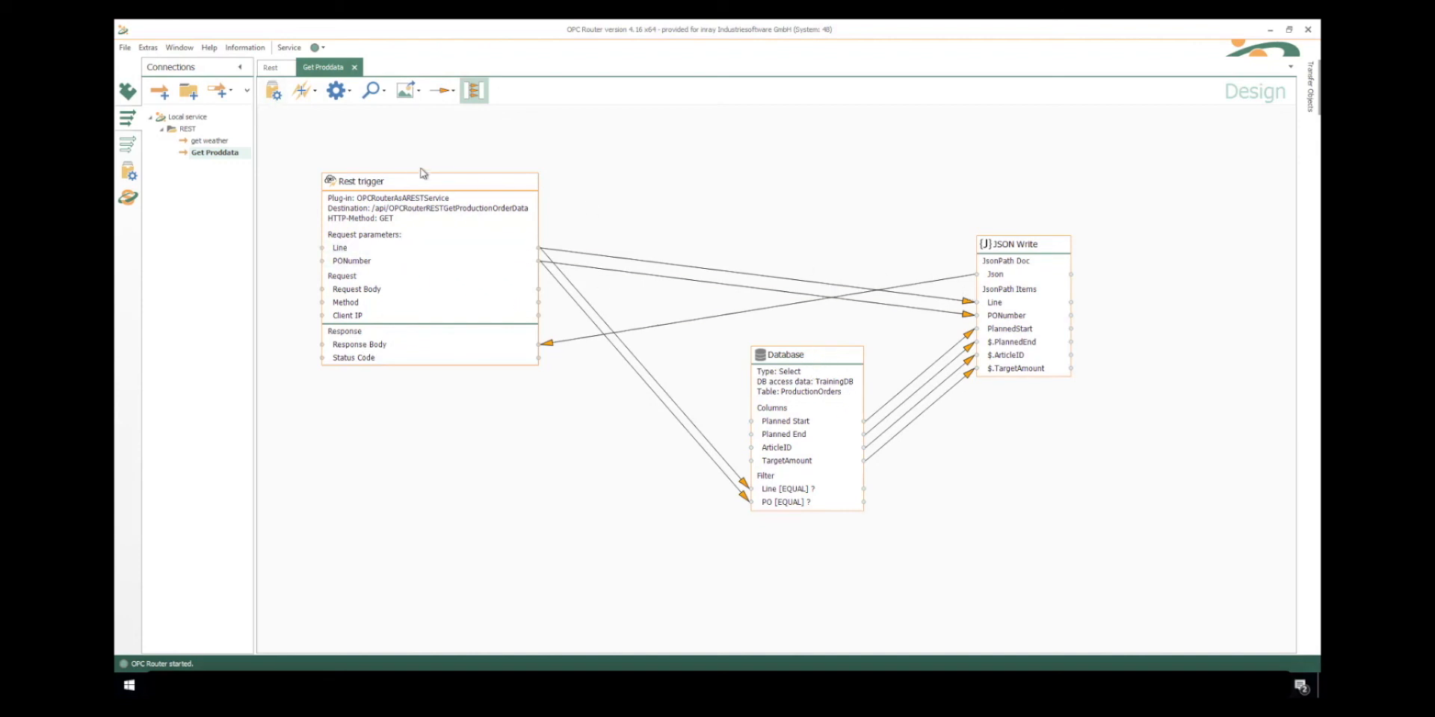
- Set the Get Proddata connection productive, sending the whole project with a service restart, and open its runtime view
{"action": "left_click", "coordinate": [275, 94]}
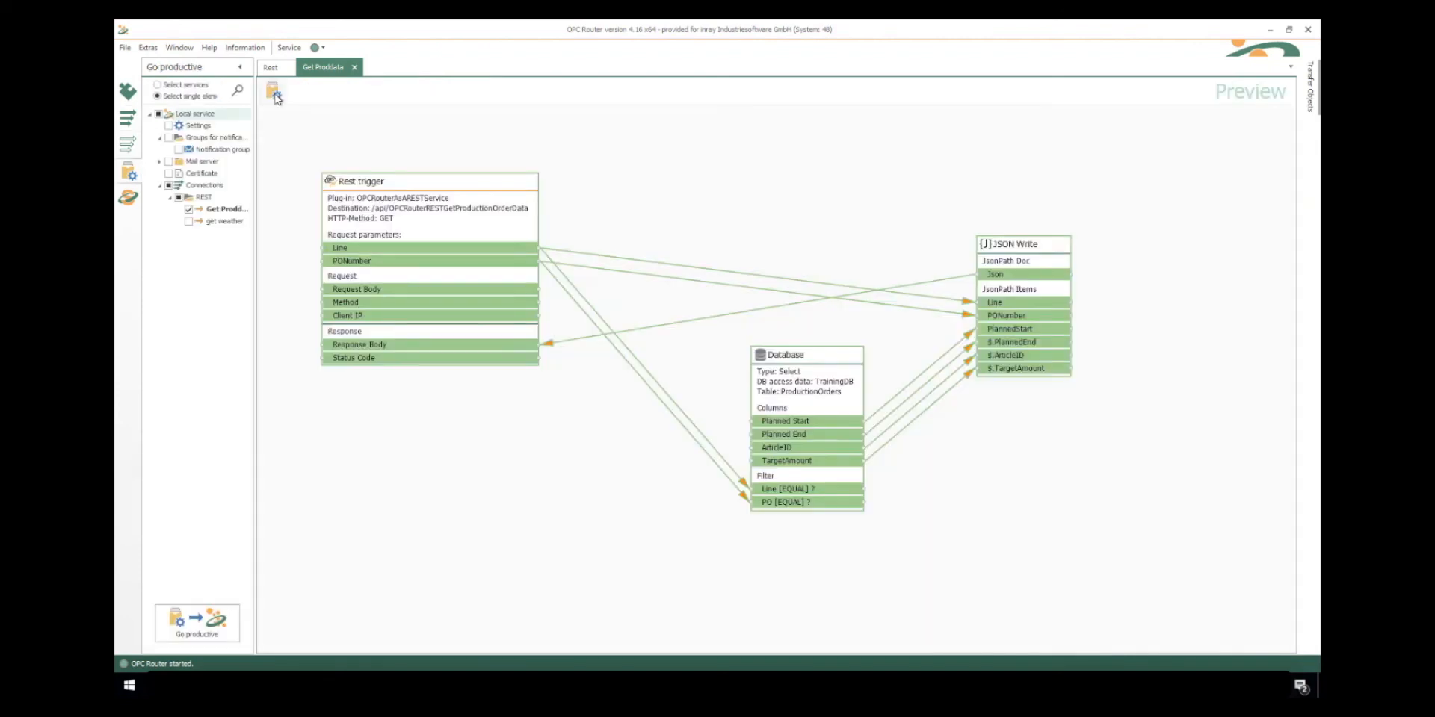
{"action": "left_click", "coordinate": [274, 92]}
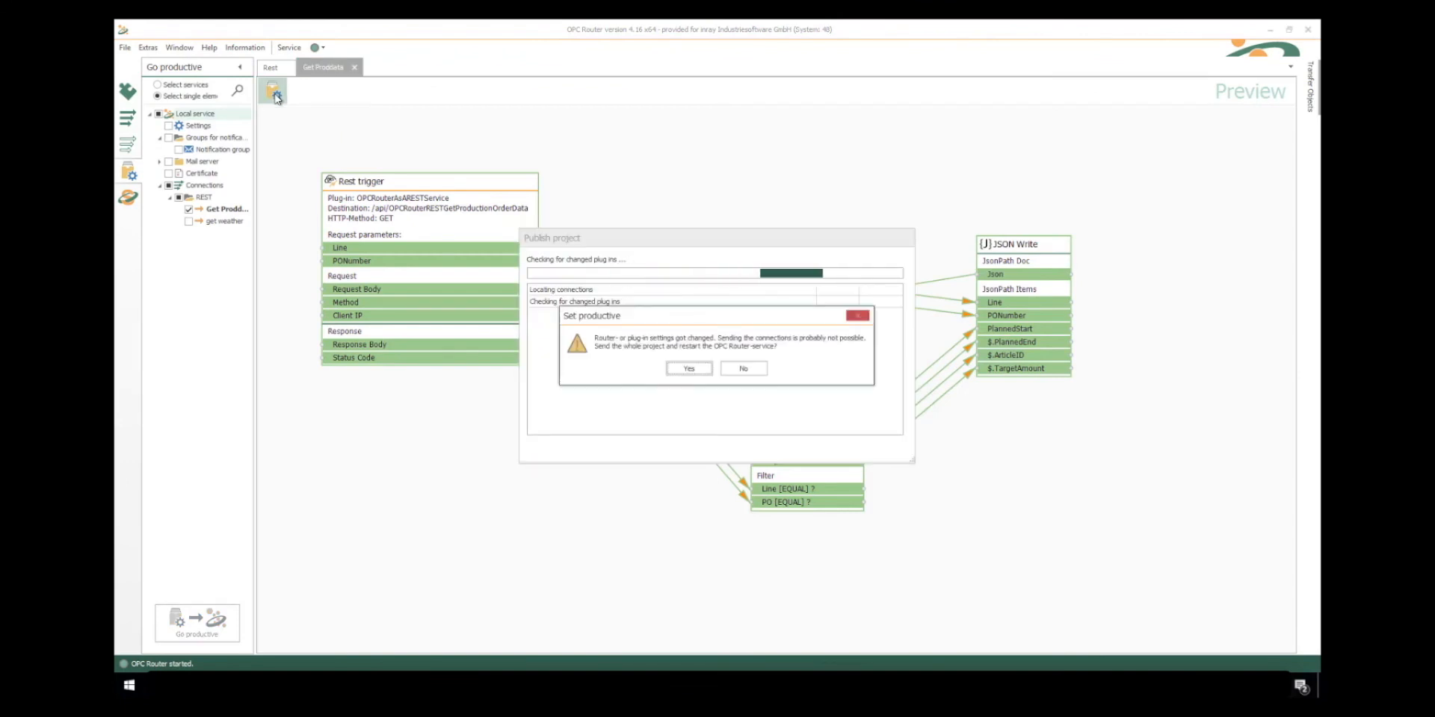
{"action": "left_click", "coordinate": [684, 368]}
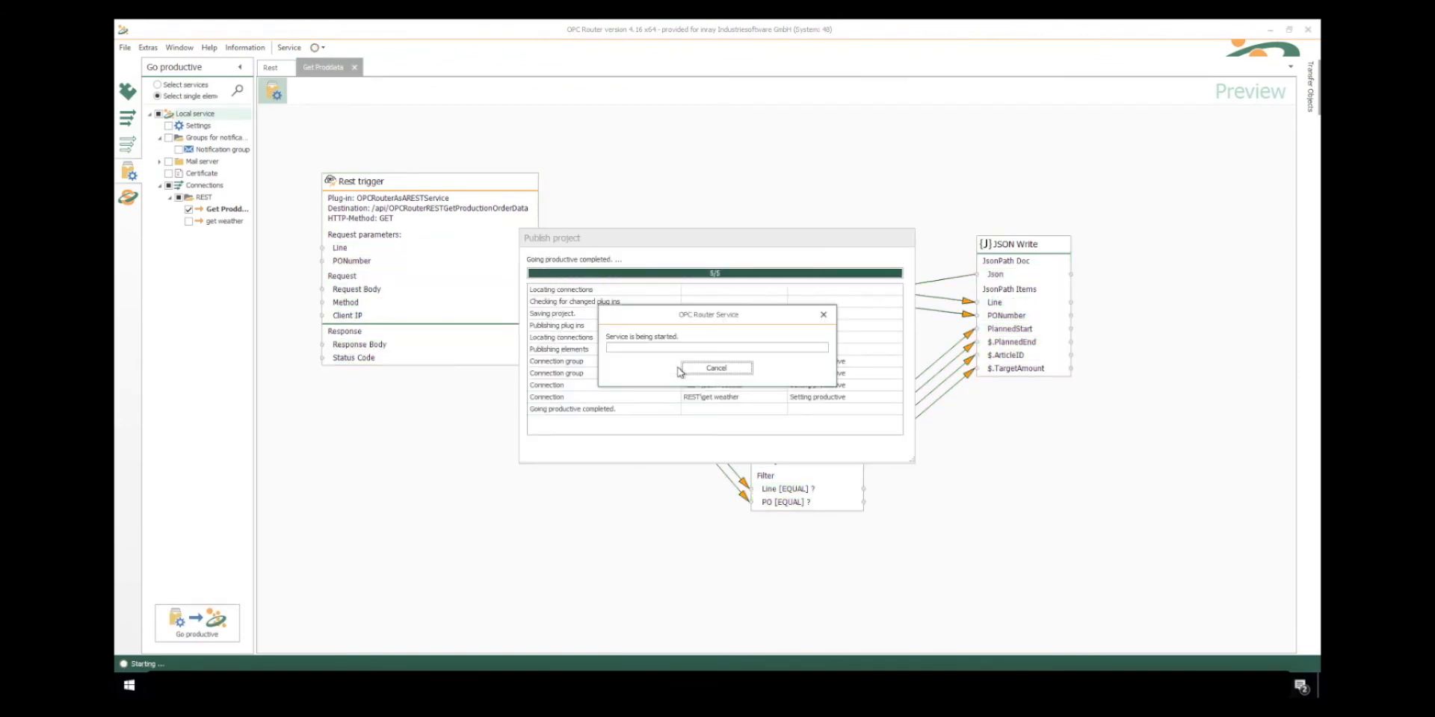
{"action": "left_click", "coordinate": [128, 197]}
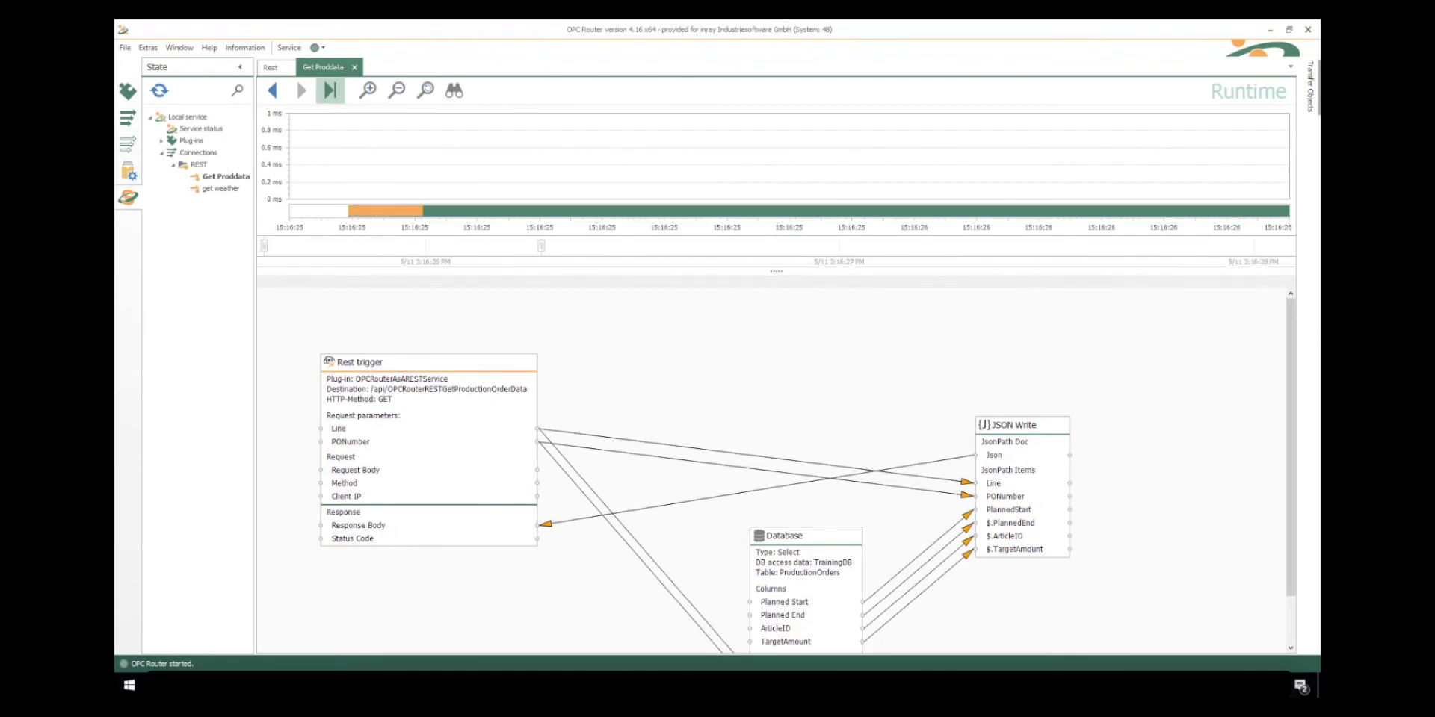
- Switch to Swagger UI in the browser, reload the API page and expand the GET operation GetProductionOrderData
{"action": "left_click", "coordinate": [316, 685]}
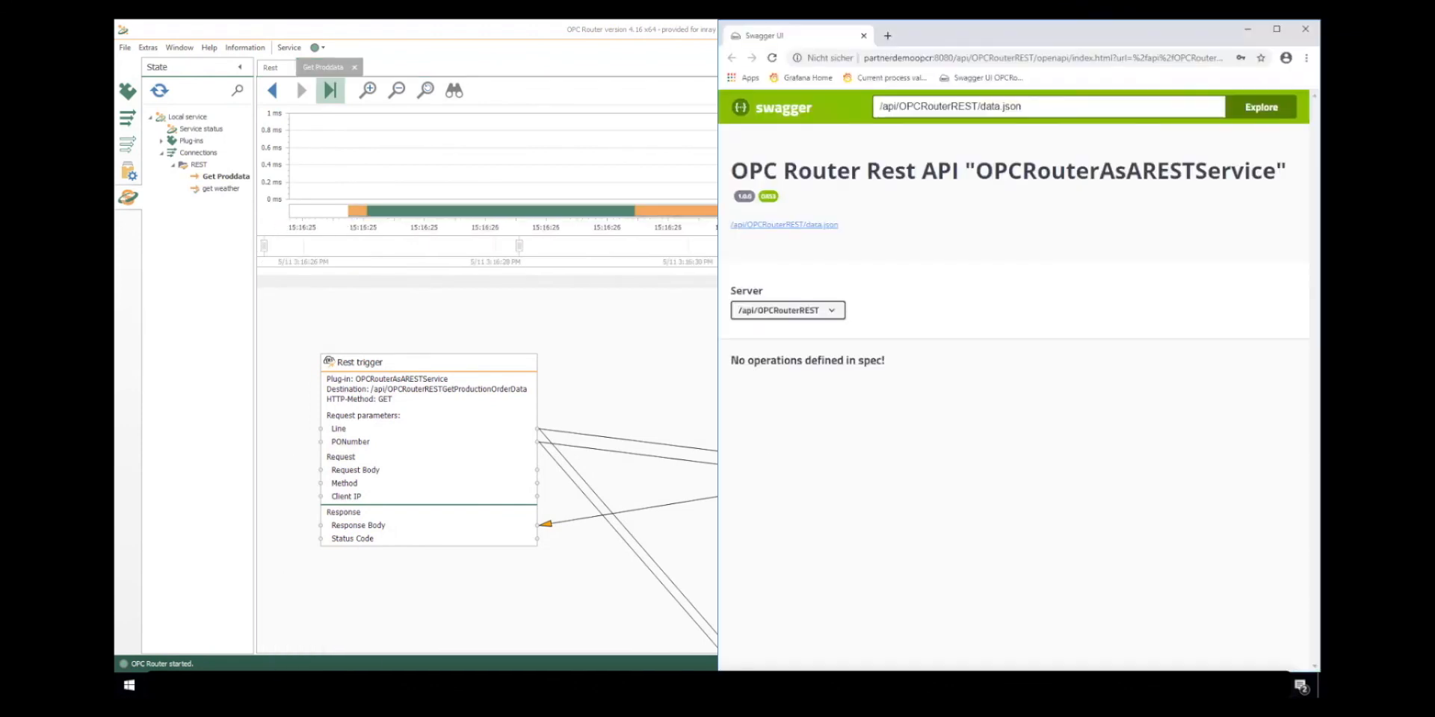
{"action": "left_click", "coordinate": [772, 59]}
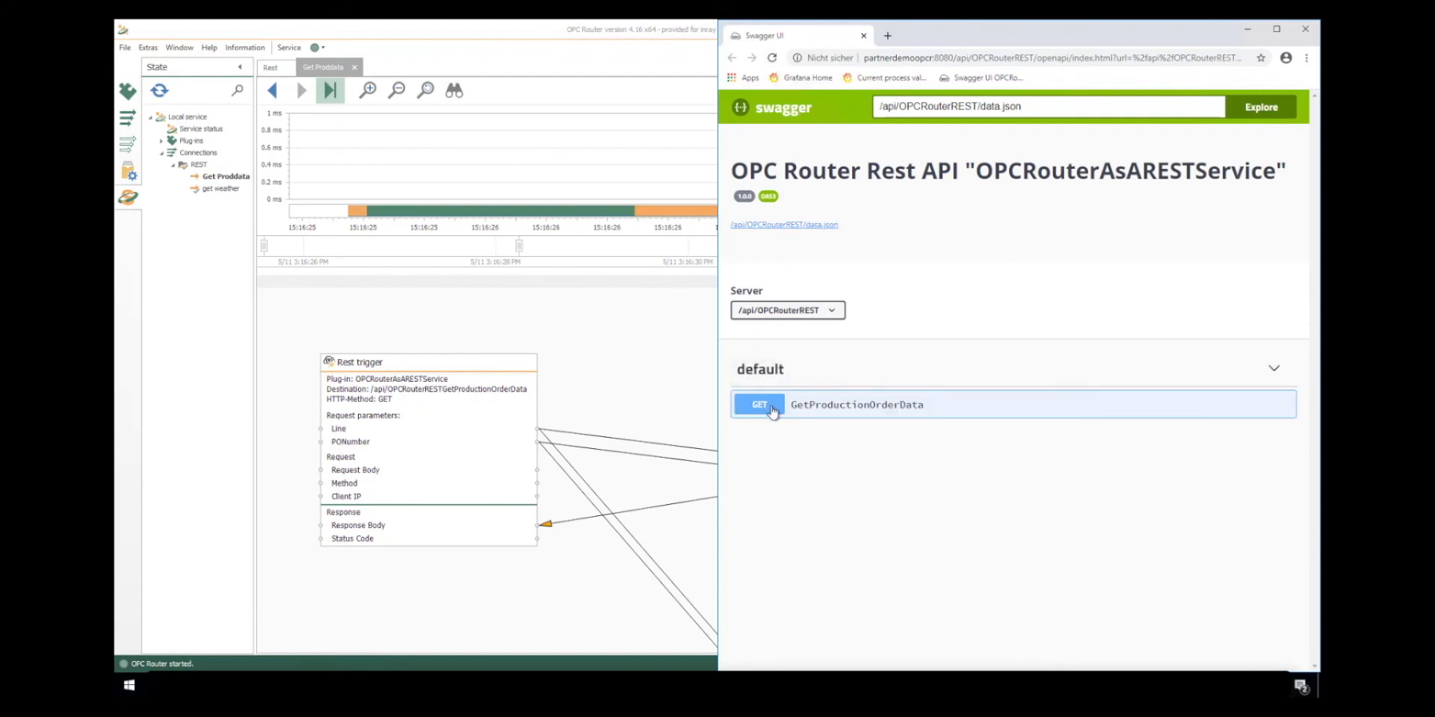
{"action": "left_click", "coordinate": [773, 412]}
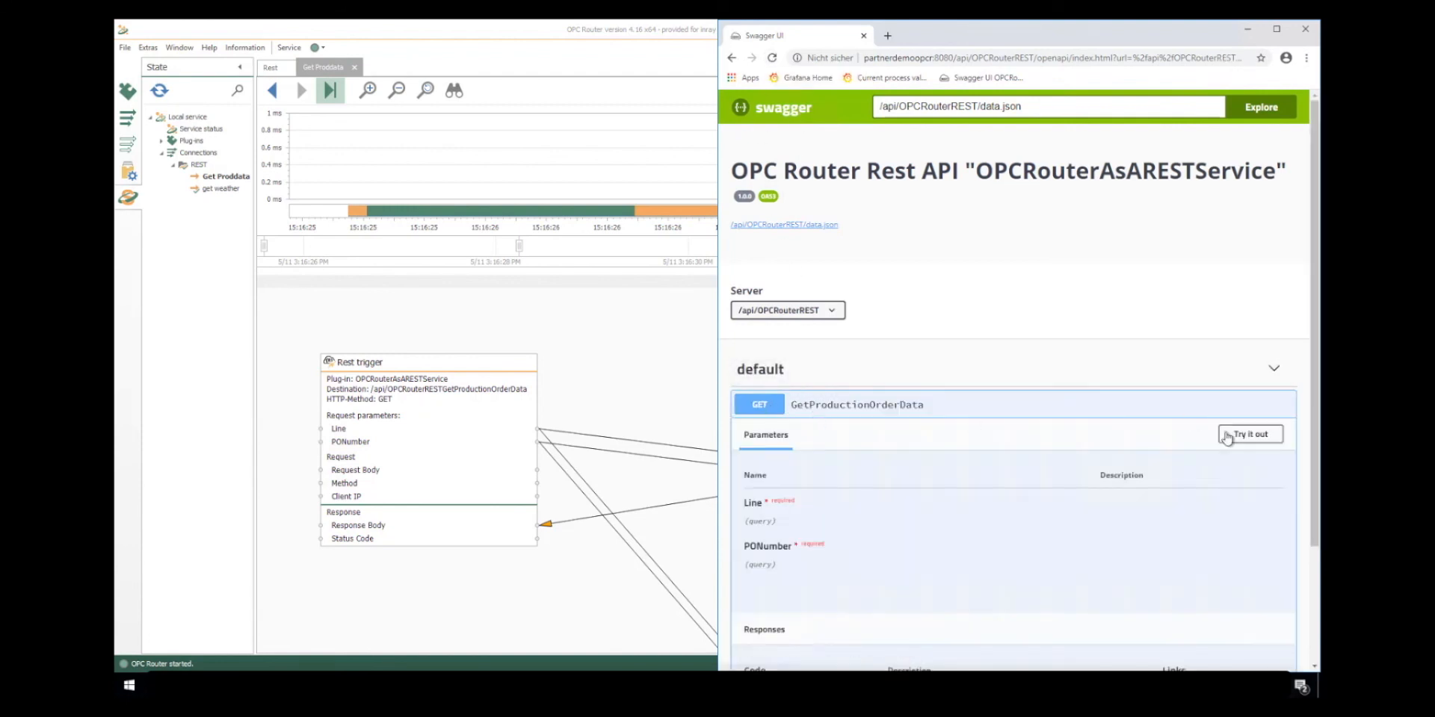
- Try out the GetProductionOrderData request with Line 2 and a production order number as PONumber, and execute it
{"action": "left_click", "coordinate": [1237, 441]}
{"action": "left_click", "coordinate": [971, 506]}
{"action": "type", "text": "2"}
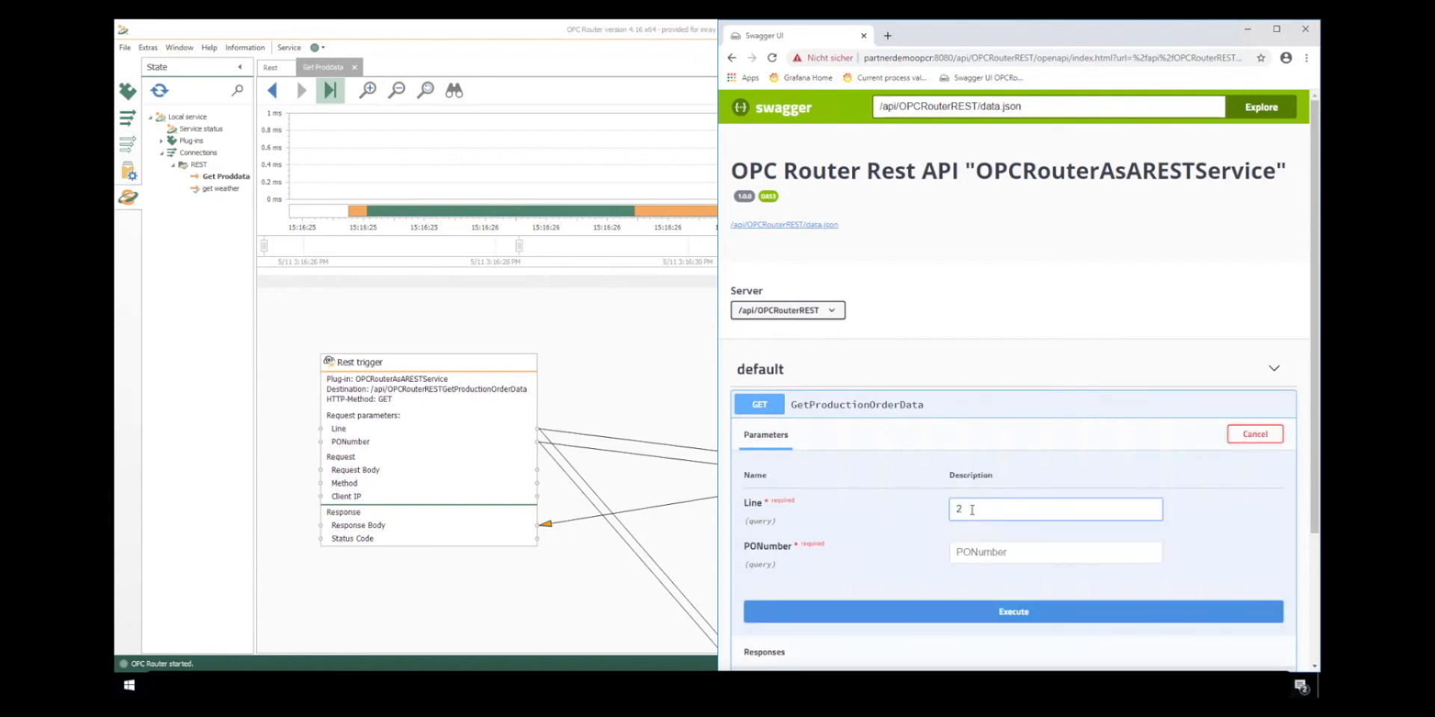
{"action": "key", "text": "Tab"}
{"action": "type", "text": "12345"}
{"action": "left_click", "coordinate": [944, 613]}
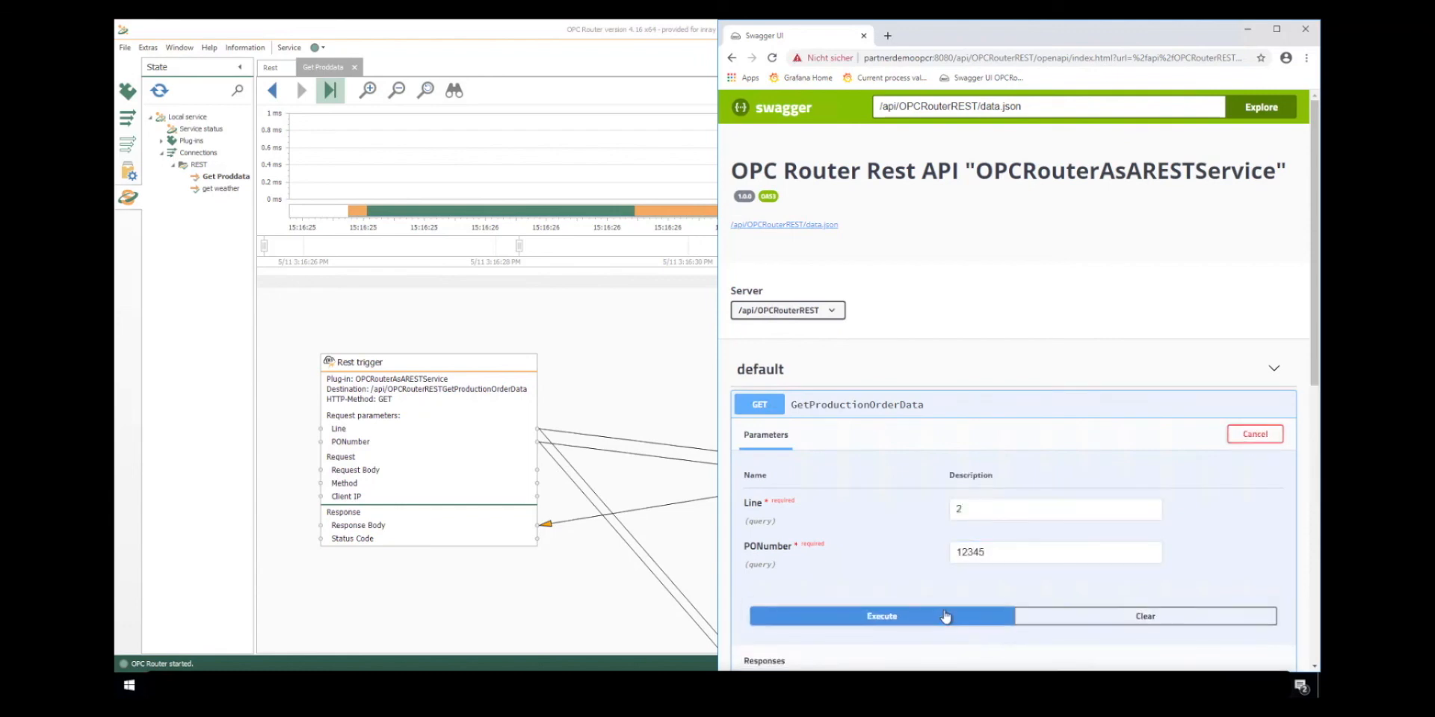
- Examine the request URL and response body in Swagger UI, and the transferred JSON in OPC Router's runtime view
{"action": "scroll", "coordinate": [1014, 374], "scroll_direction": "down", "scroll_amount": 3}
{"action": "scroll", "coordinate": [834, 484], "scroll_direction": "down", "scroll_amount": 3}
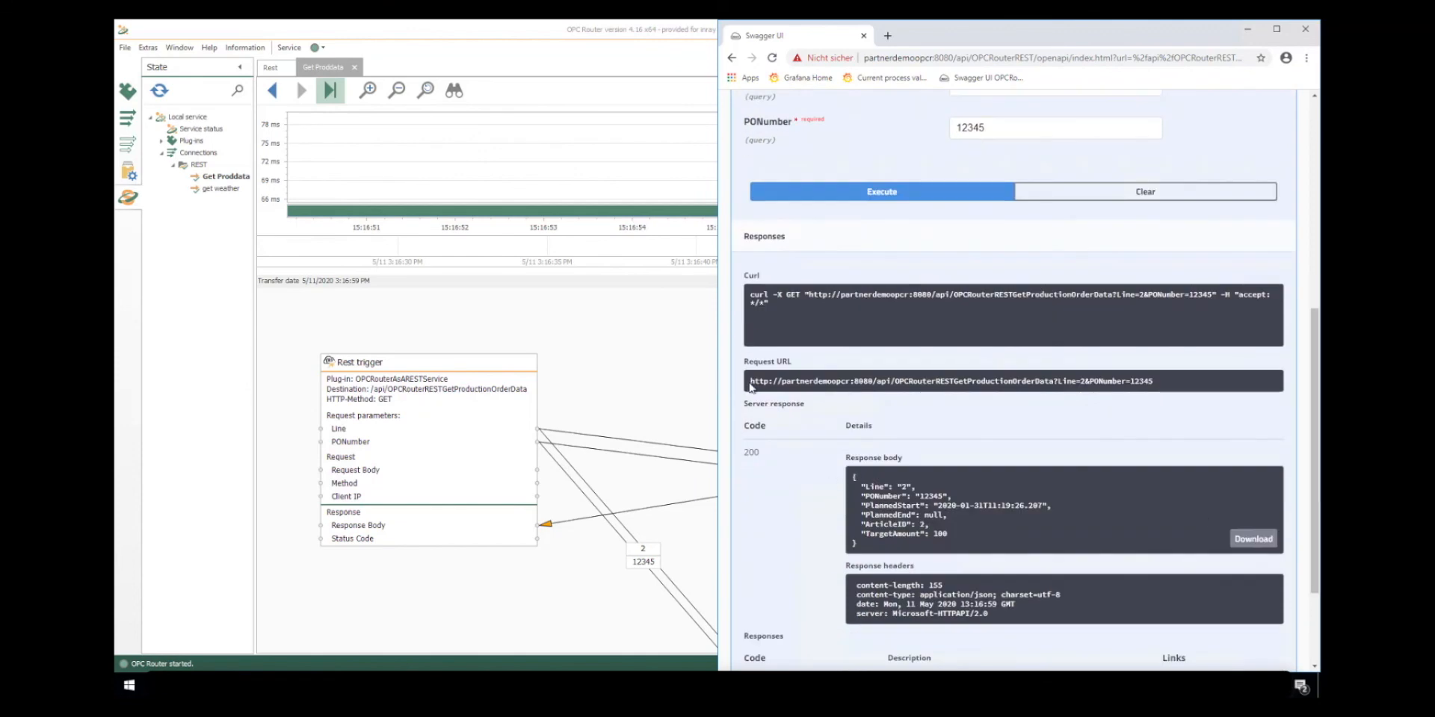
{"action": "left_click_drag", "start_coordinate": [751, 387], "coordinate": [1162, 383]}
{"action": "left_click_drag", "start_coordinate": [852, 476], "coordinate": [882, 548]}
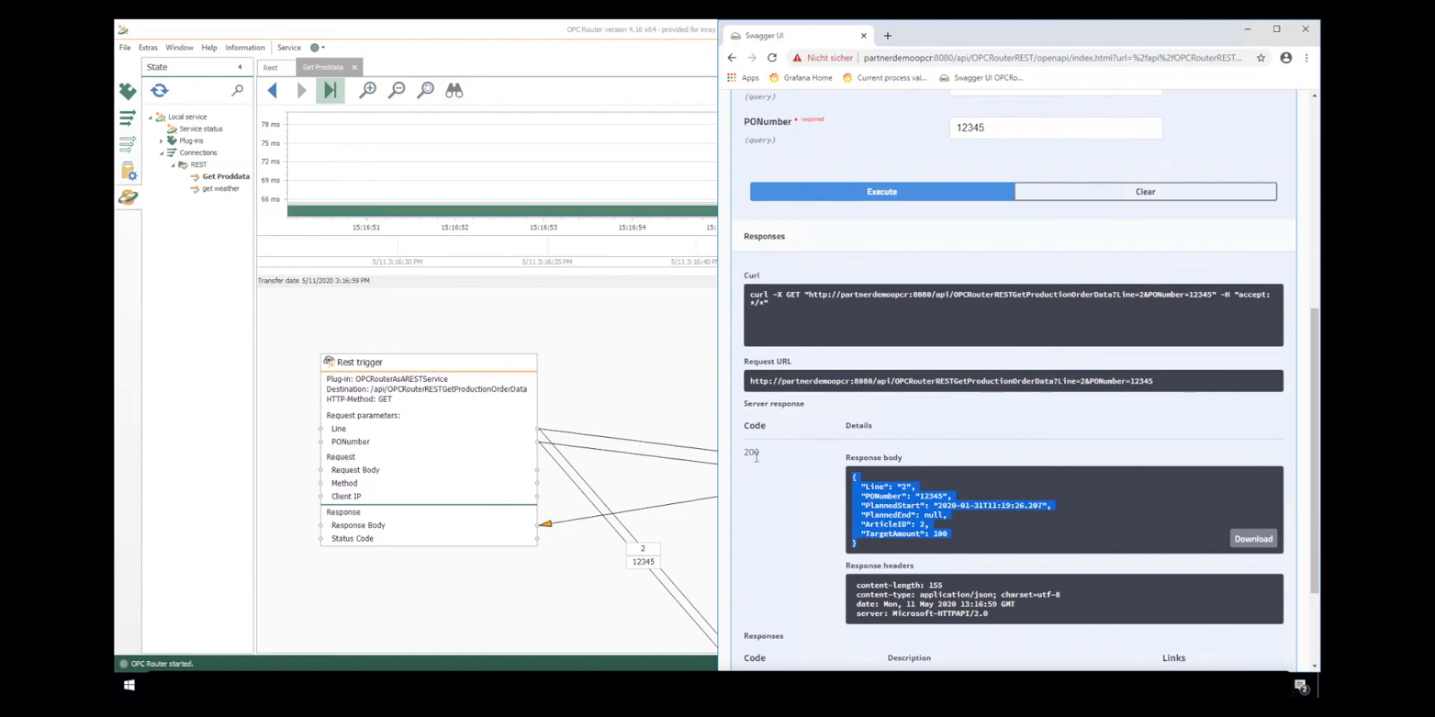
{"action": "left_click", "coordinate": [695, 430]}
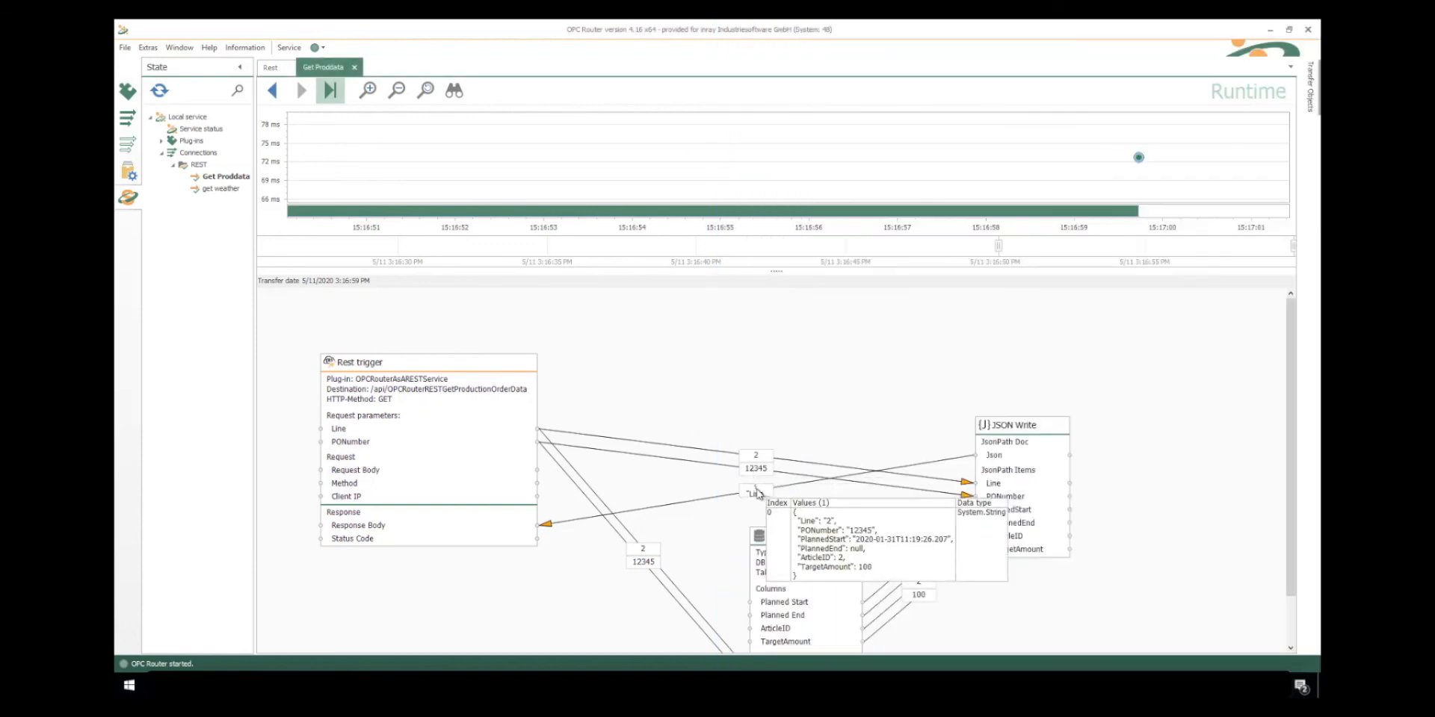